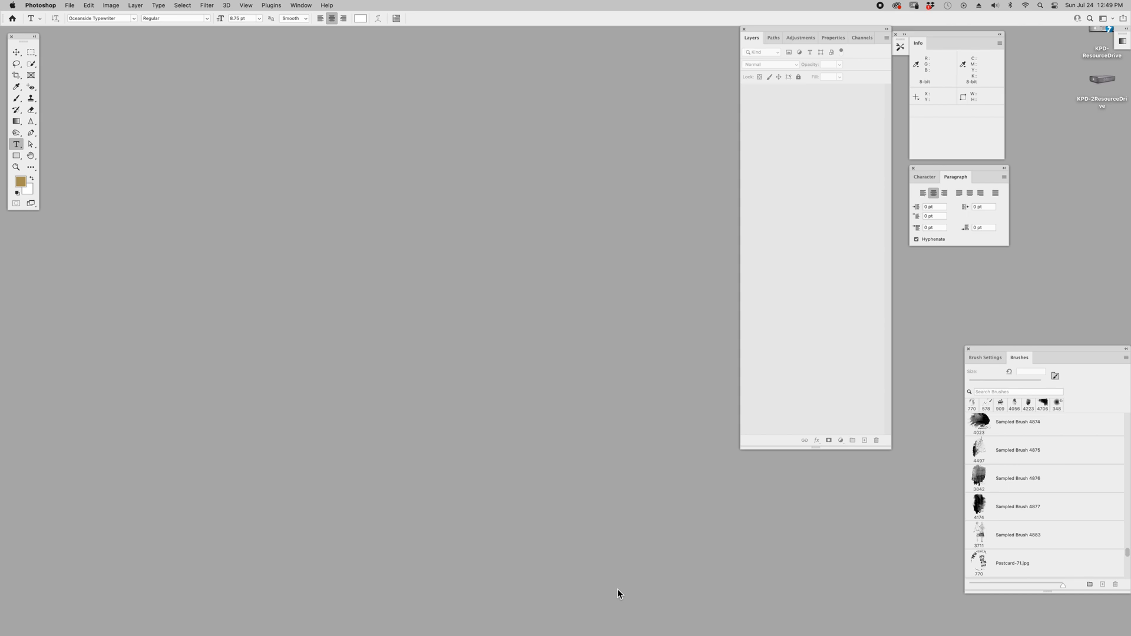
- Use Load Files into Stack to load BlendableLayers06 PNGs 1–24 into one layered document
key(super+o)
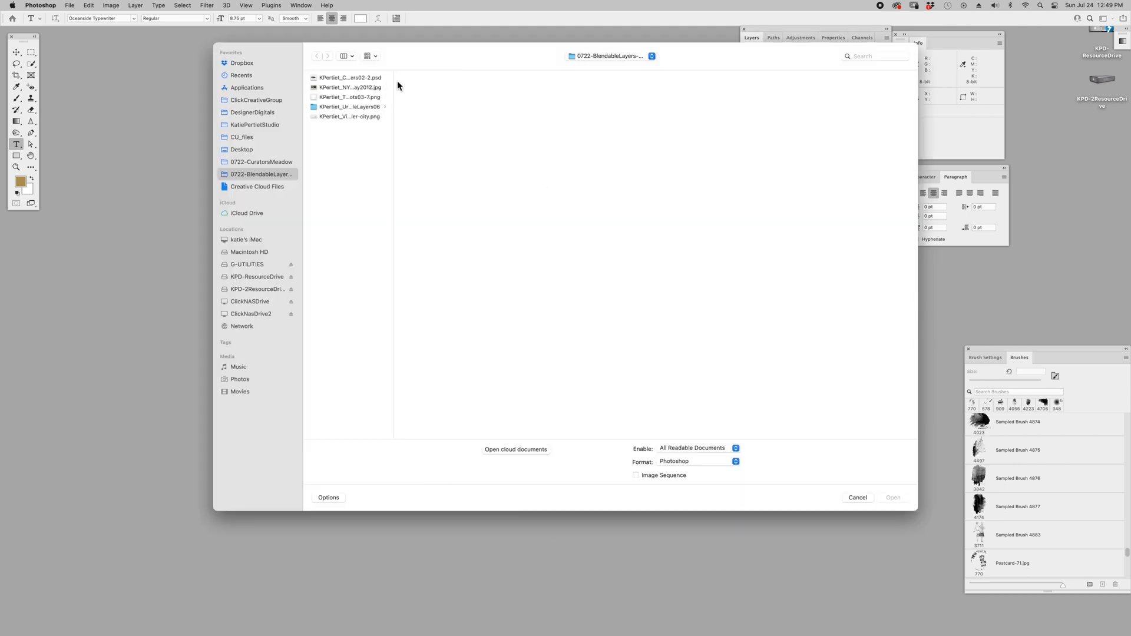
click(864, 497)
click(68, 5)
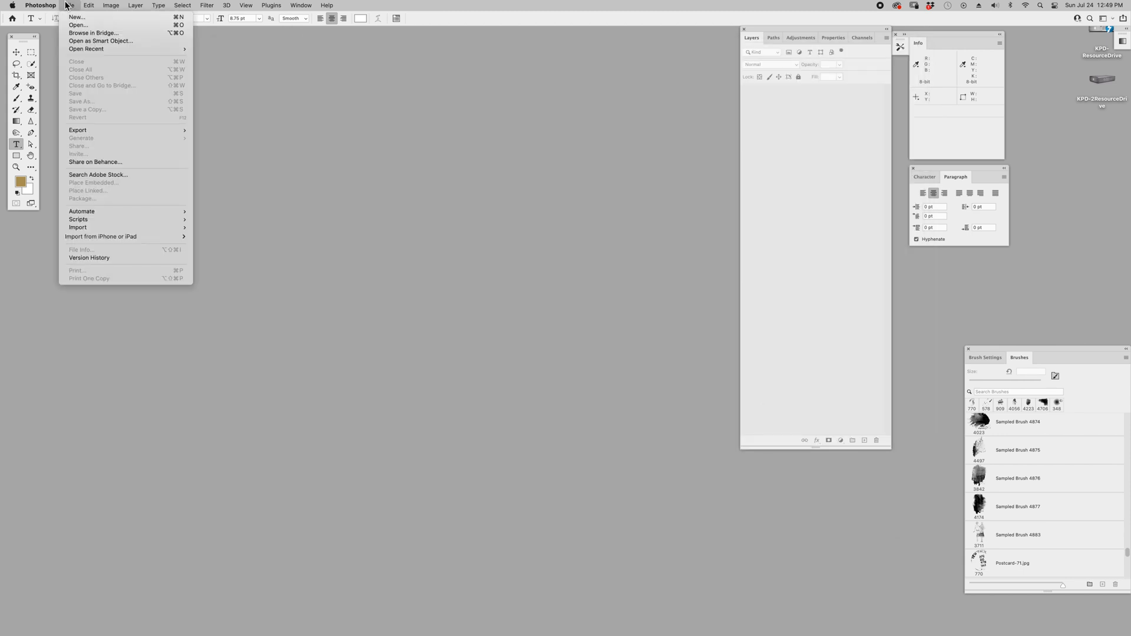
mouse_move(110, 223)
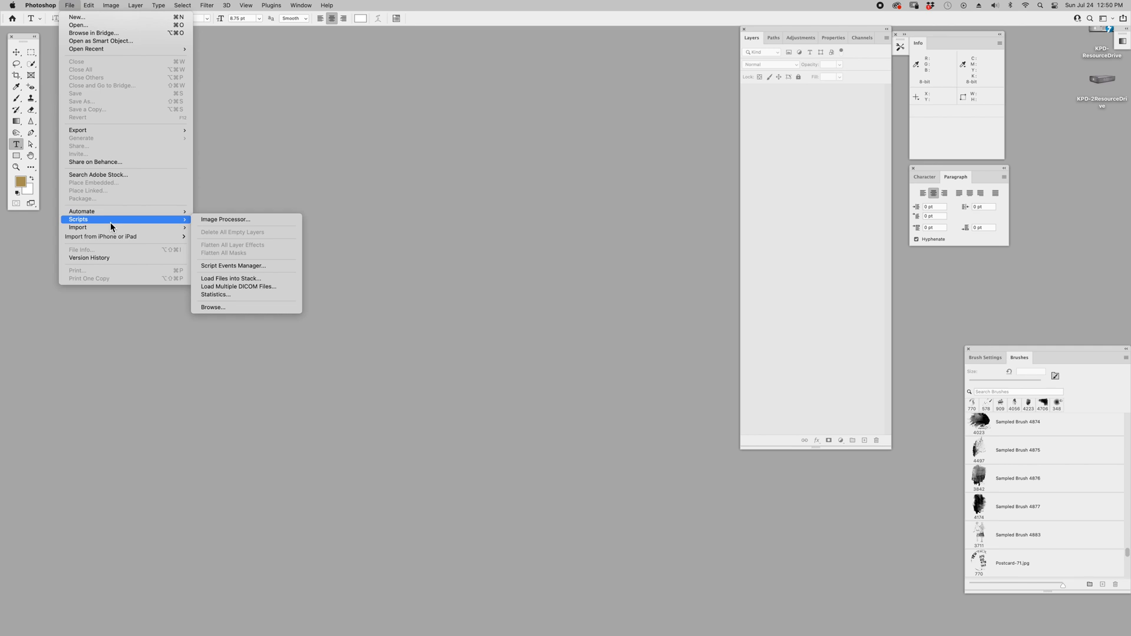
click(258, 279)
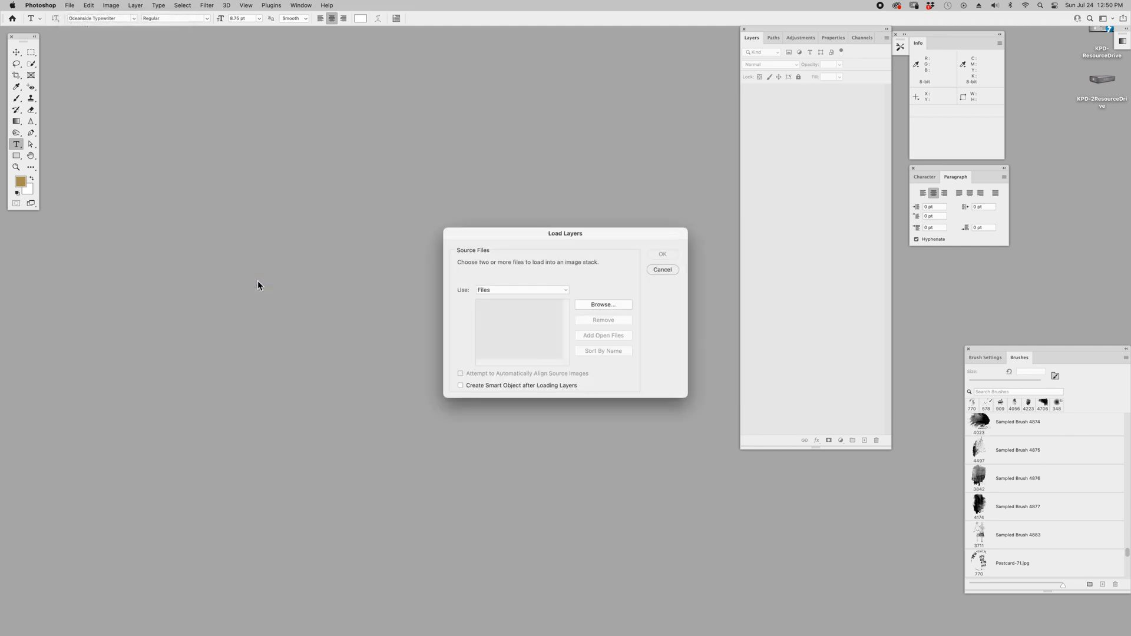
click(598, 305)
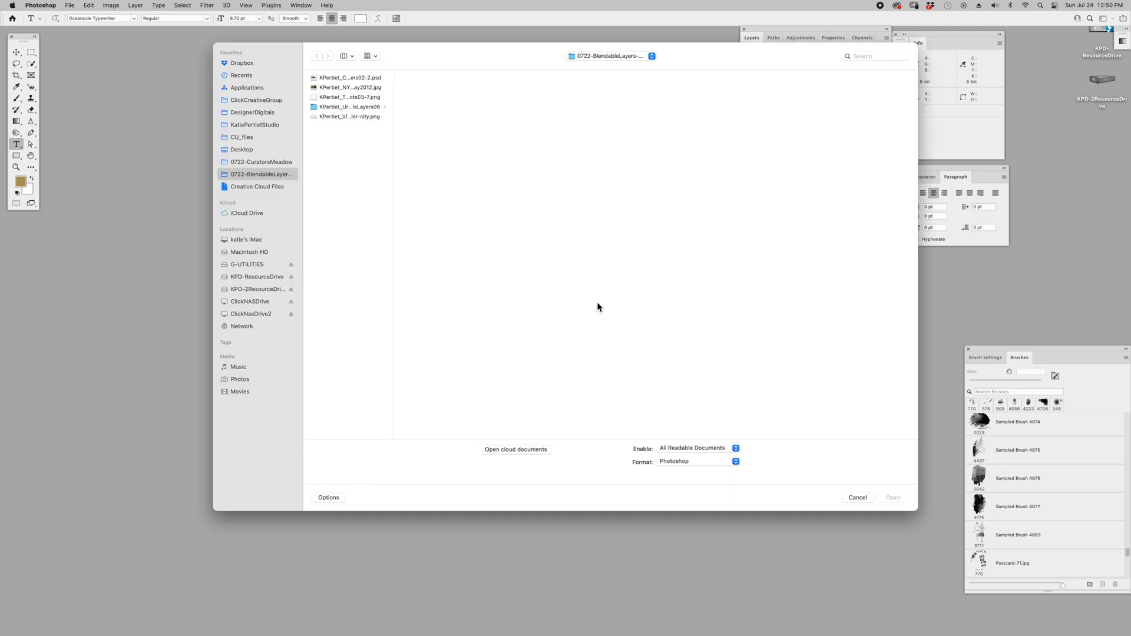
click(372, 107)
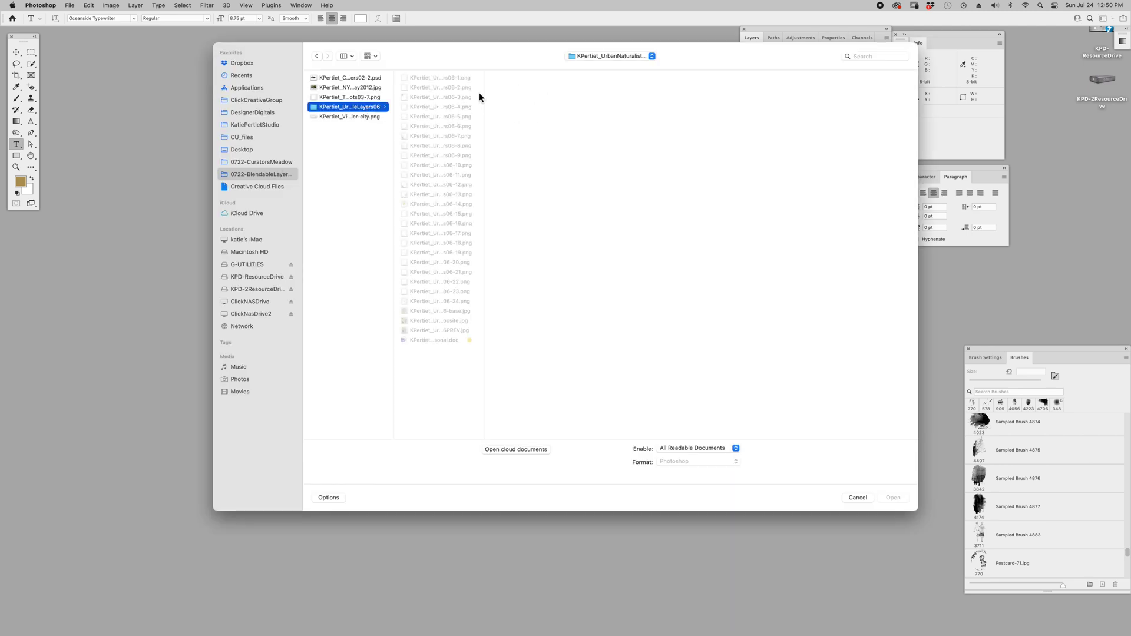
click(475, 79)
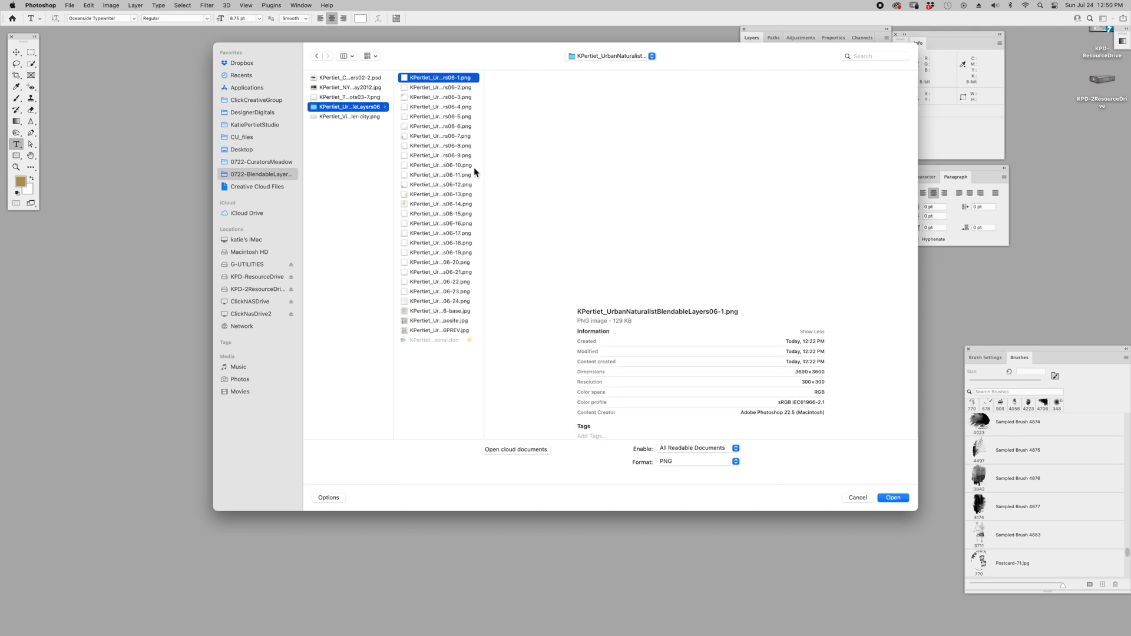
shift+click(466, 302)
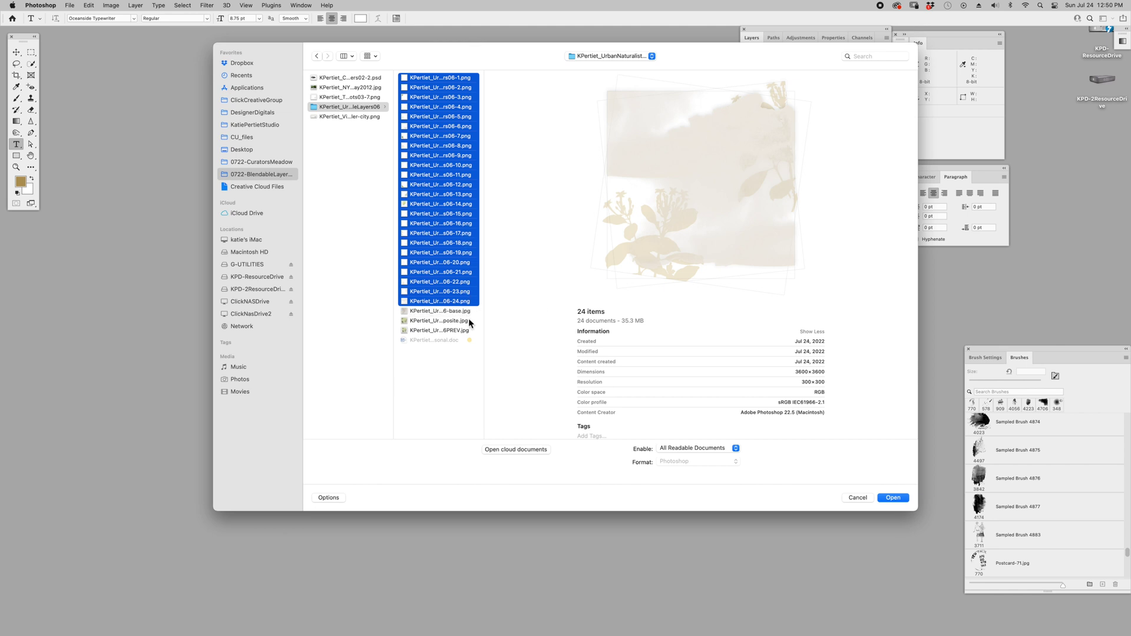
click(894, 499)
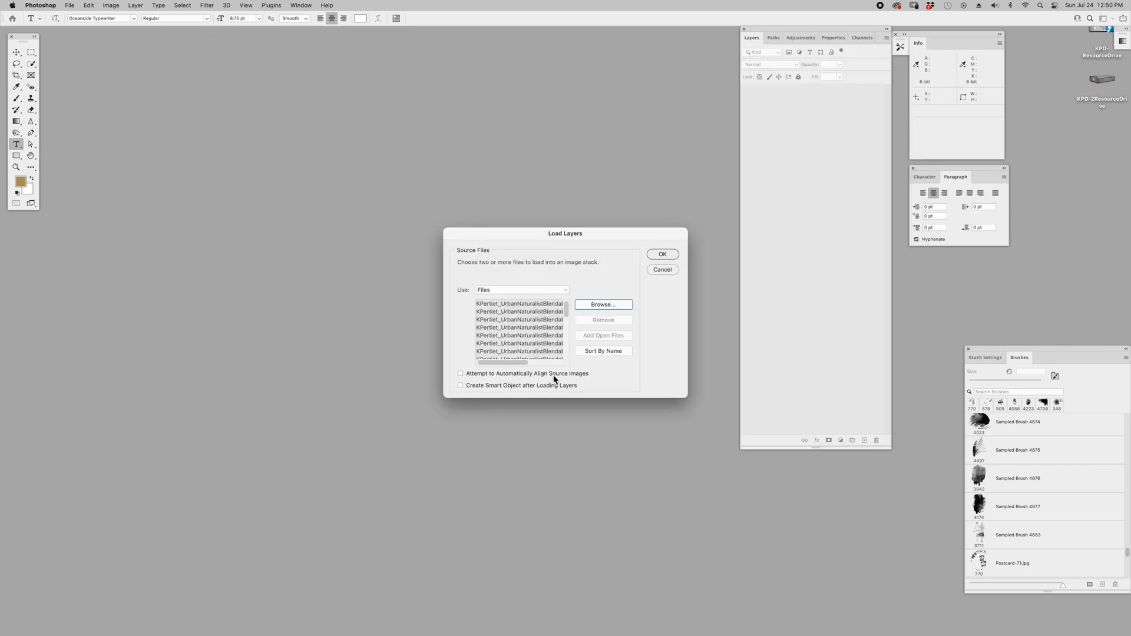
click(664, 253)
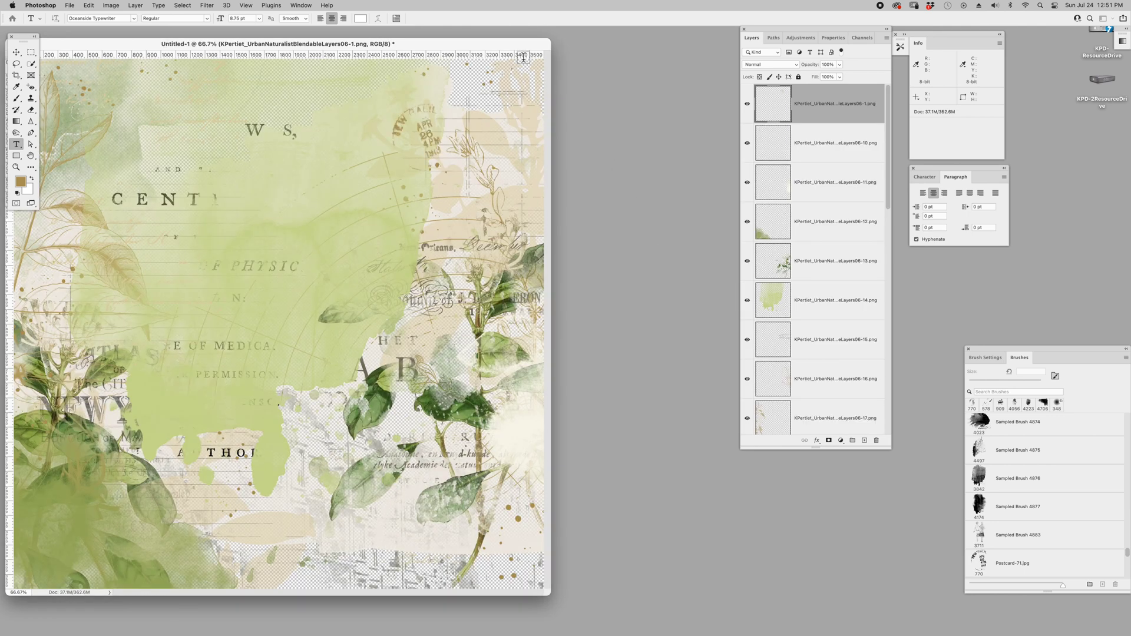
- Save the collage as Kpertiet_City2022.psd in the project folder with Maximize Compatibility on
drag(493, 45, 556, 44)
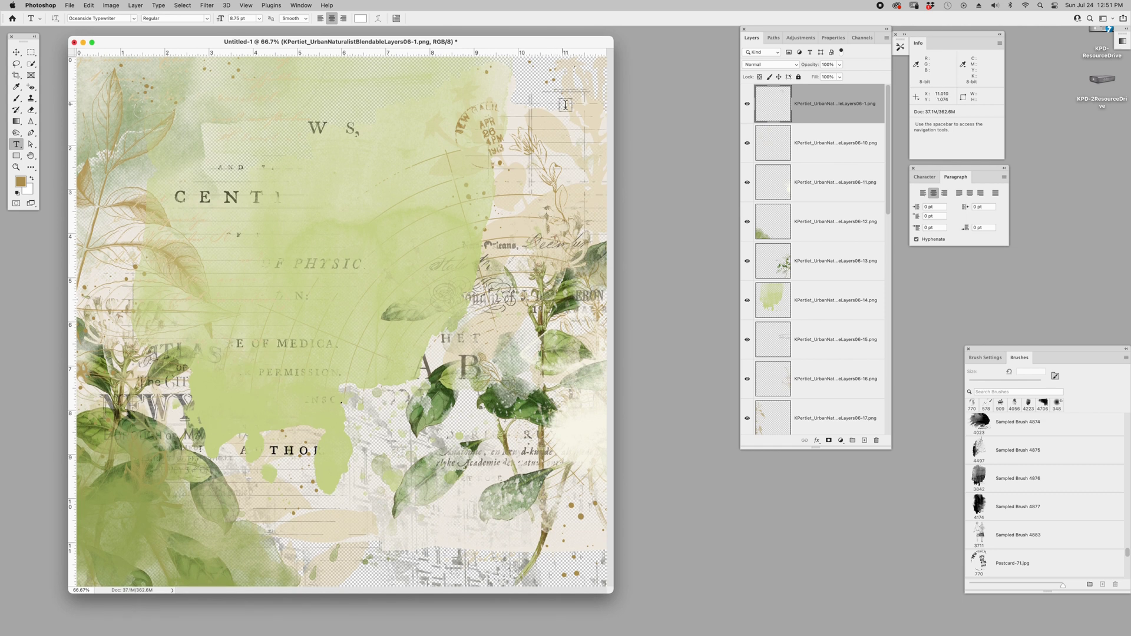
click(69, 5)
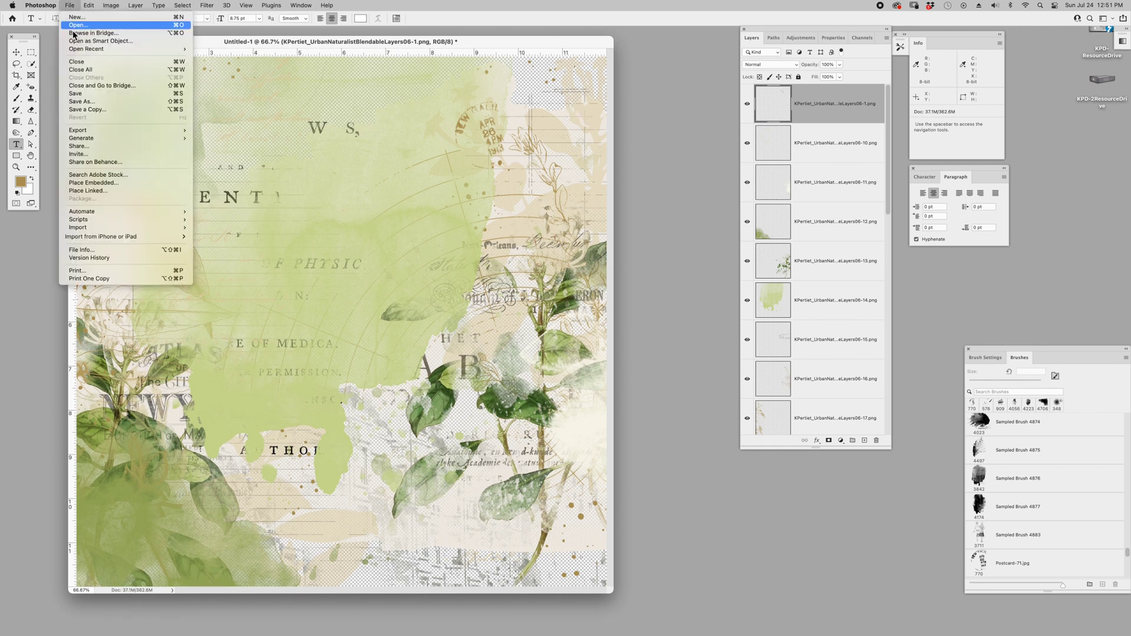
click(81, 102)
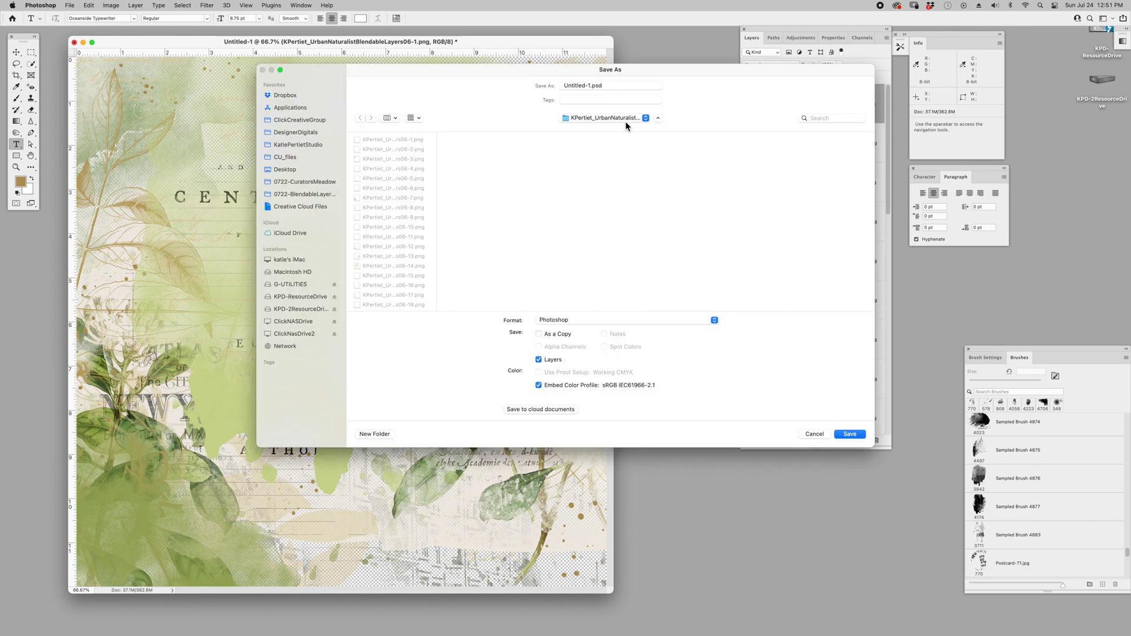
click(627, 120)
click(627, 133)
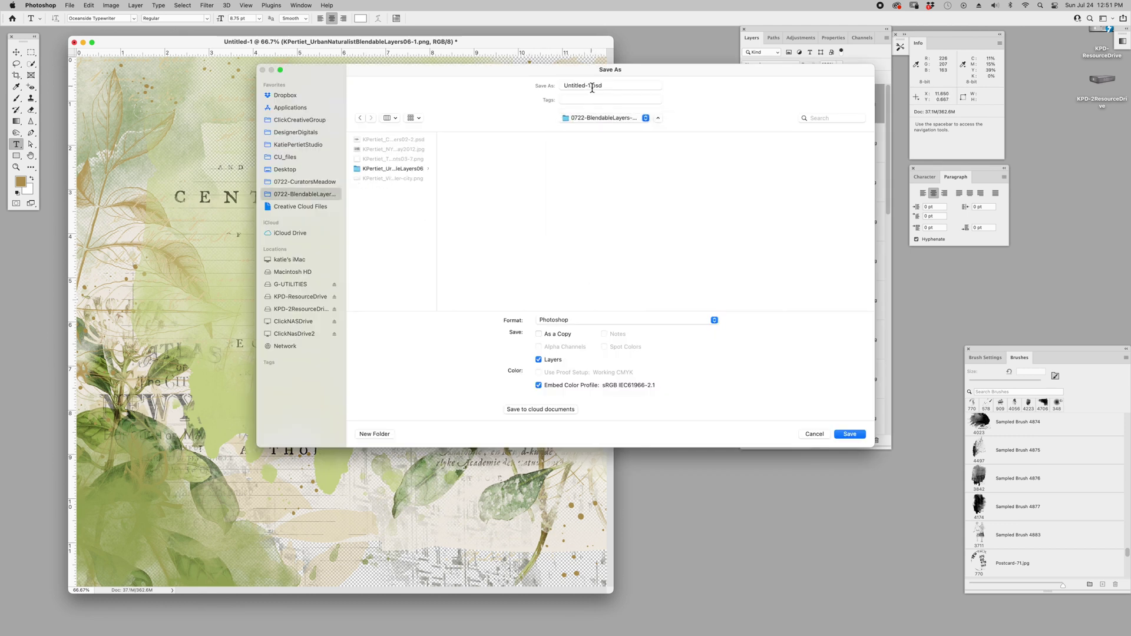
click(591, 88)
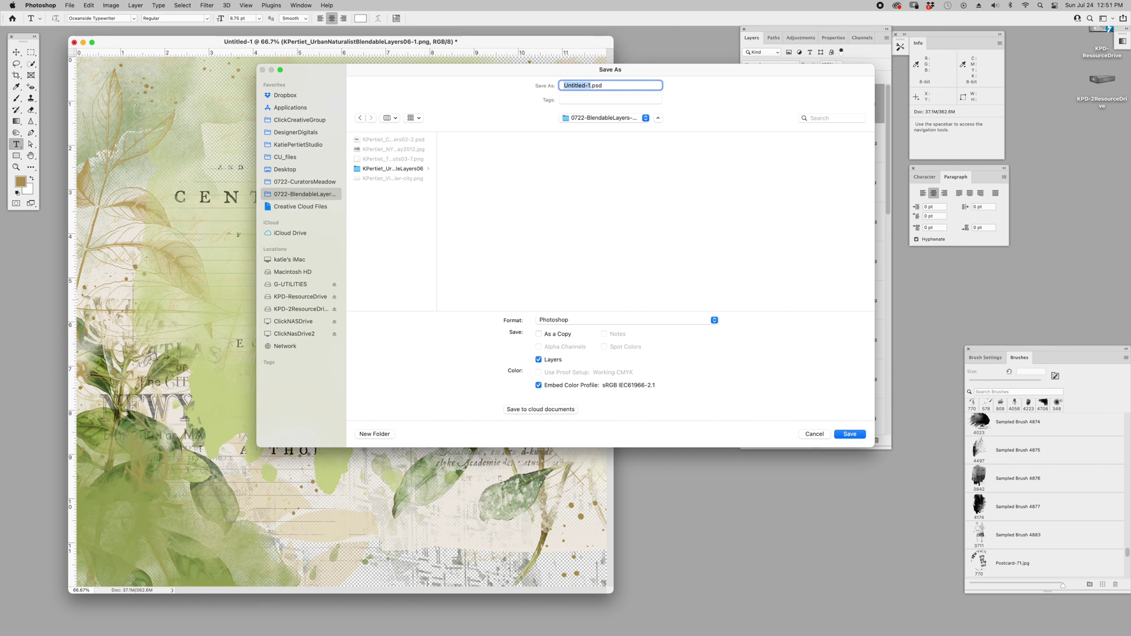
text(Kpertiet_City2022)
key(Return)
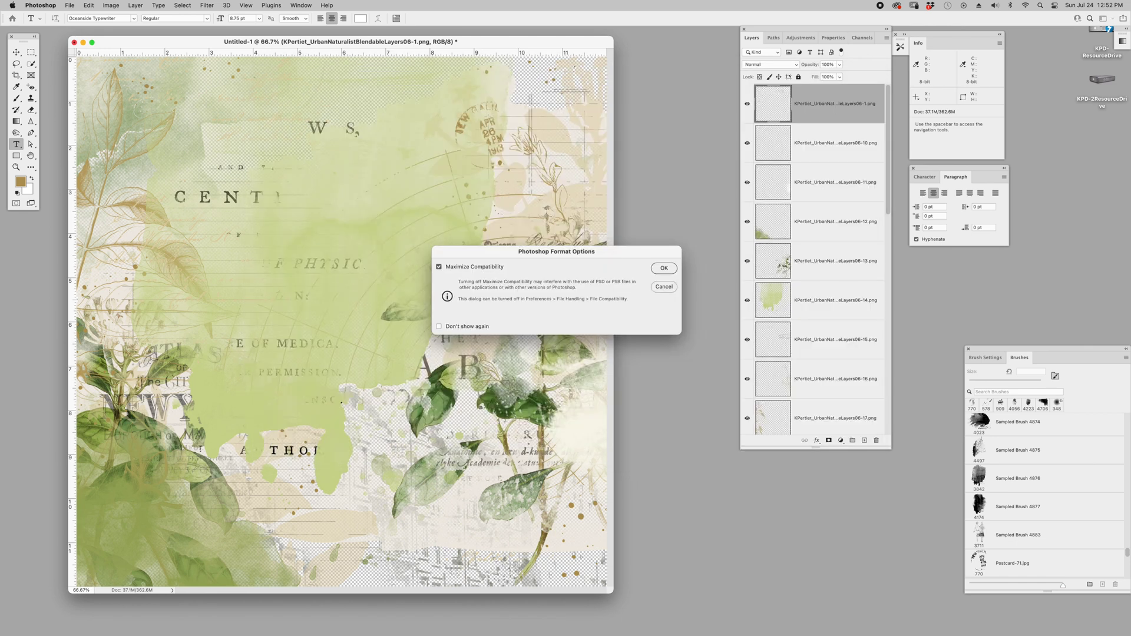
key(Return)
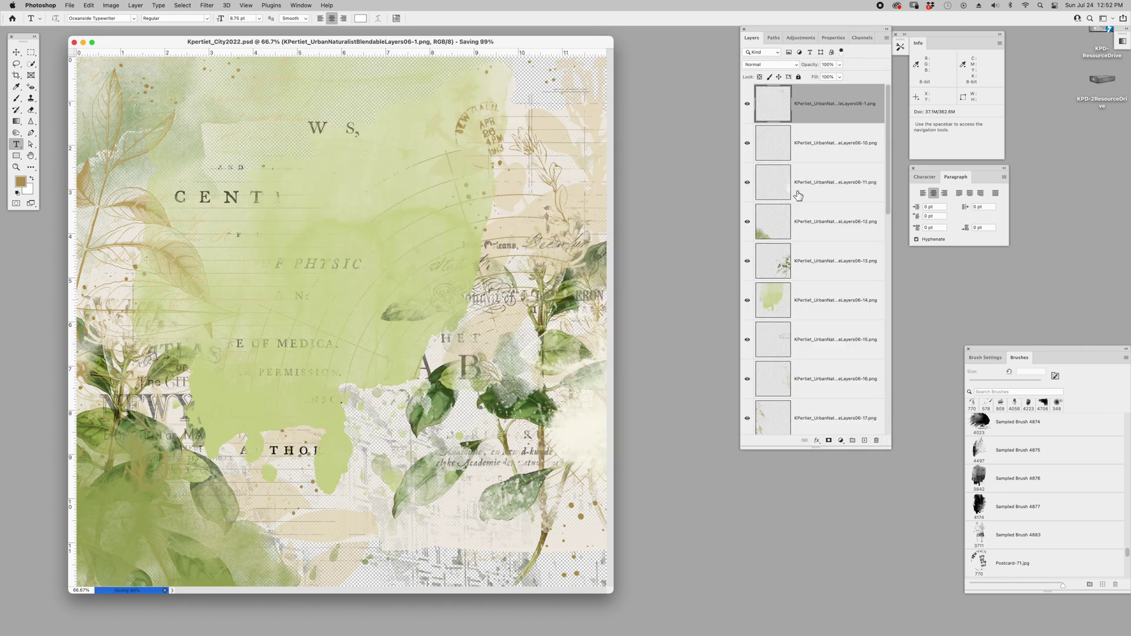
scroll(831, 353, down, 5)
scroll(826, 369, down, 5)
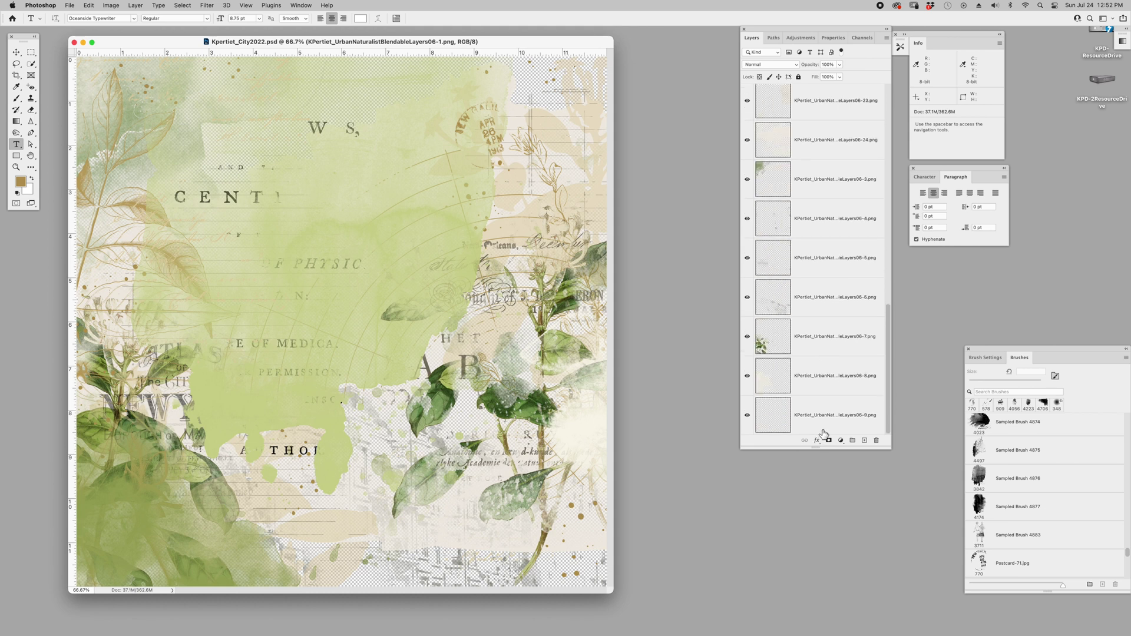
- With the bottom layer selected, open the base map image from the blendable layers folder
click(840, 426)
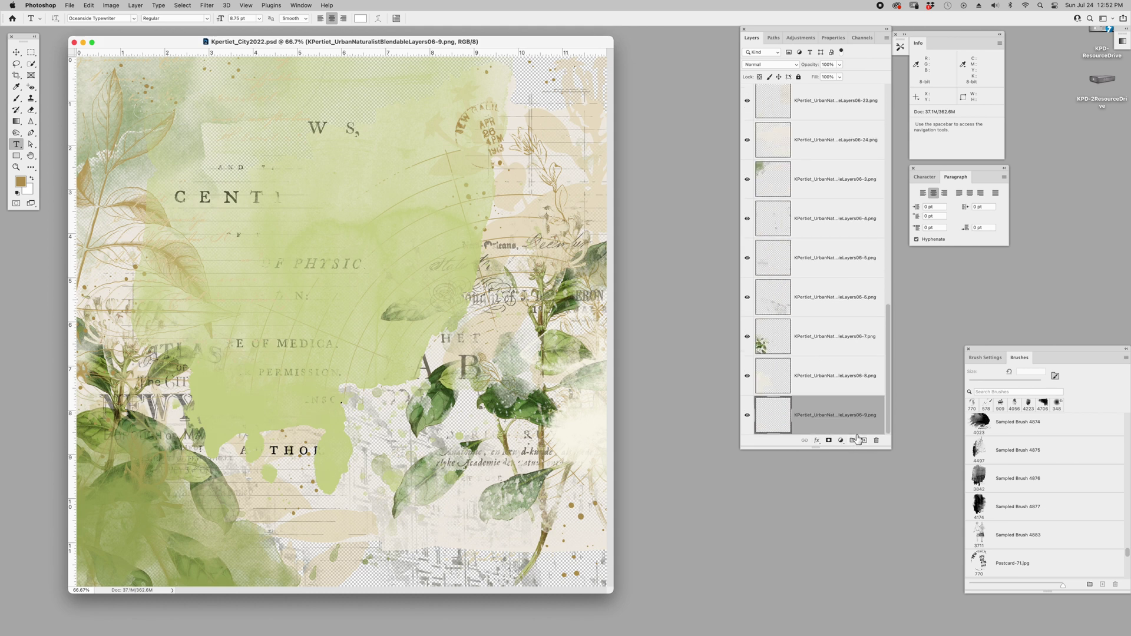
key(super+s)
key(super+o)
click(382, 118)
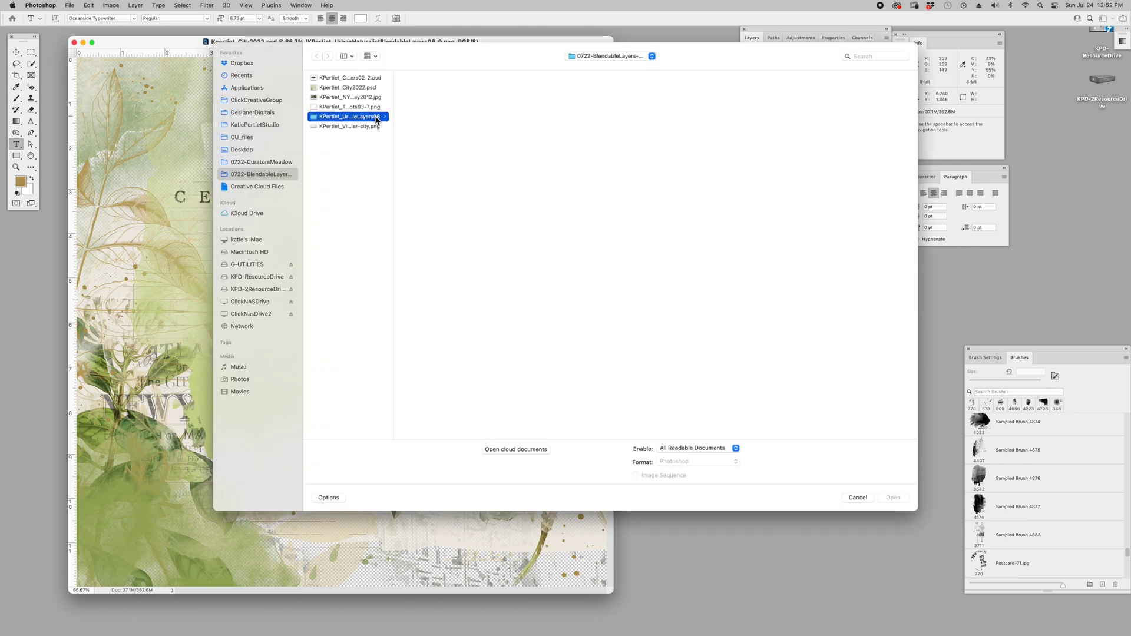
click(459, 321)
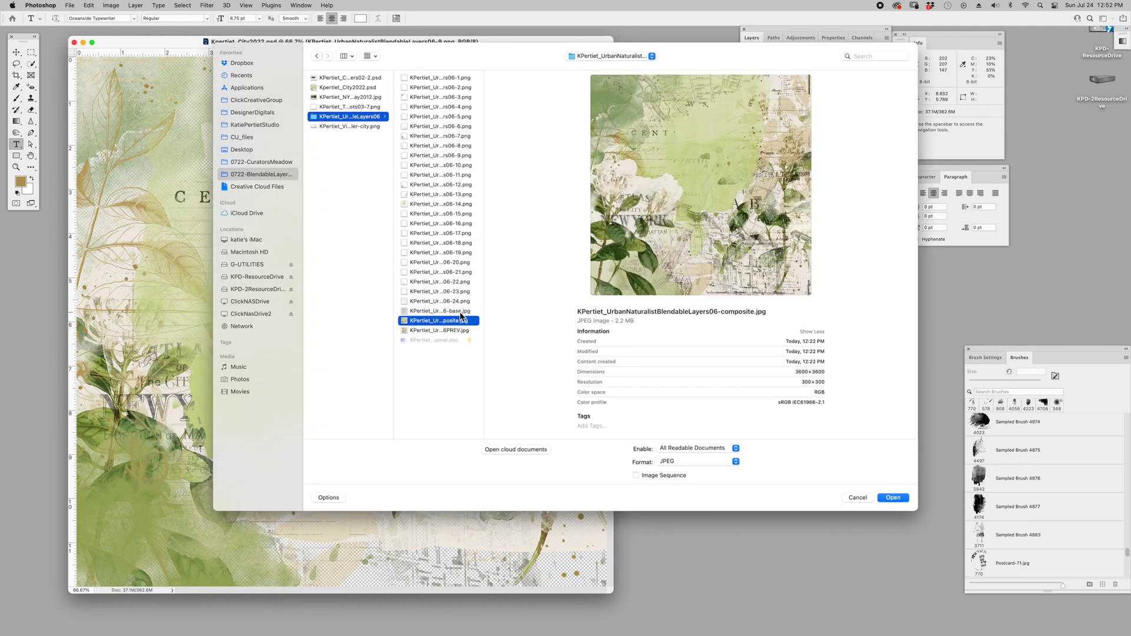
click(464, 312)
key(Return)
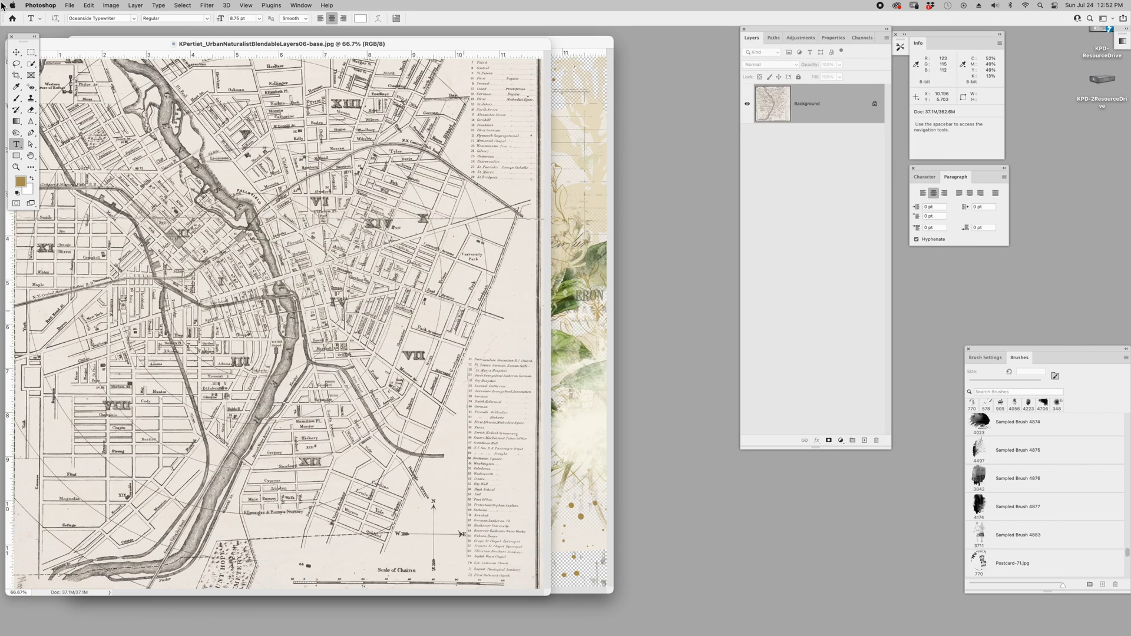
- Drag the map into the page, nudge it left, and move it below all layers
key(v)
drag(467, 73, 547, 102)
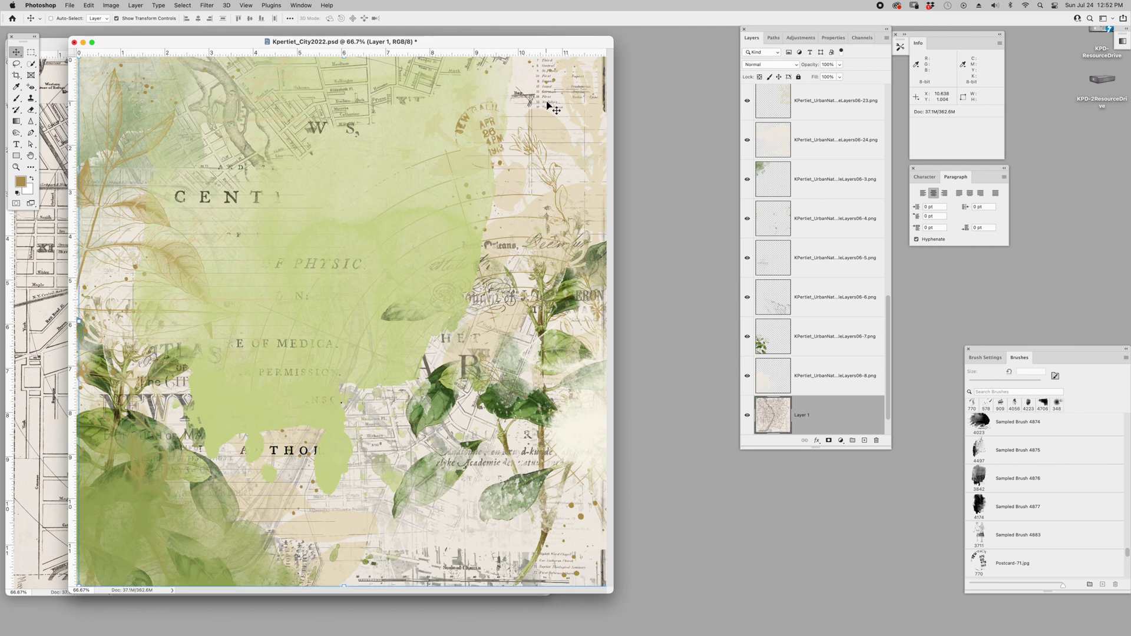
key(Left)
key(Left)
key(Left)
key(Left)
key(Left)
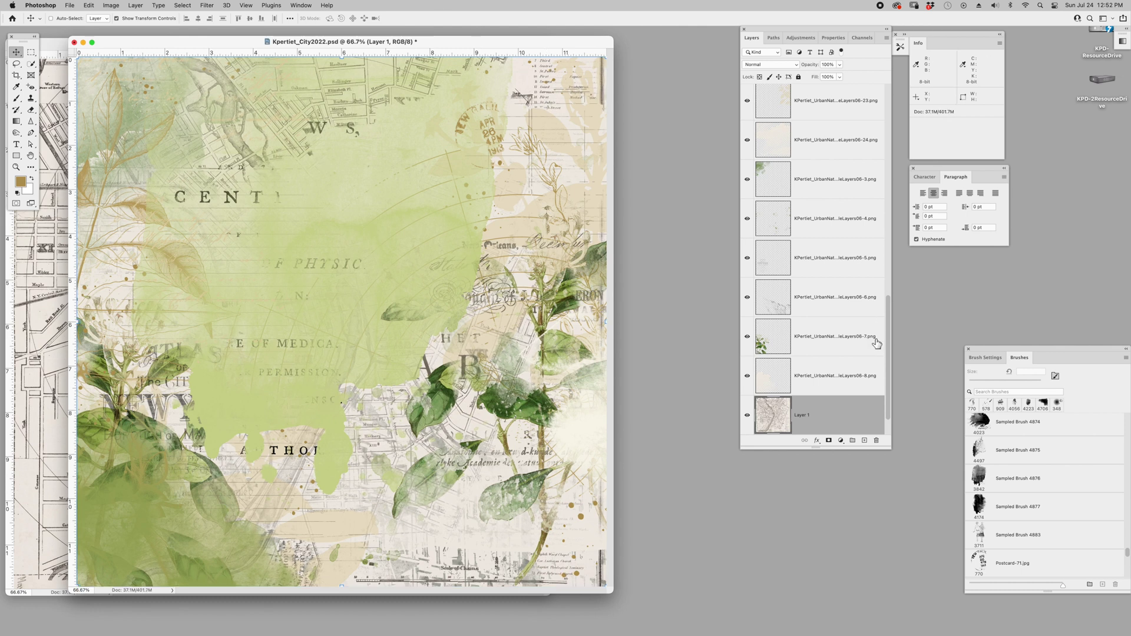
scroll(847, 386, down, 1)
drag(847, 385, 836, 432)
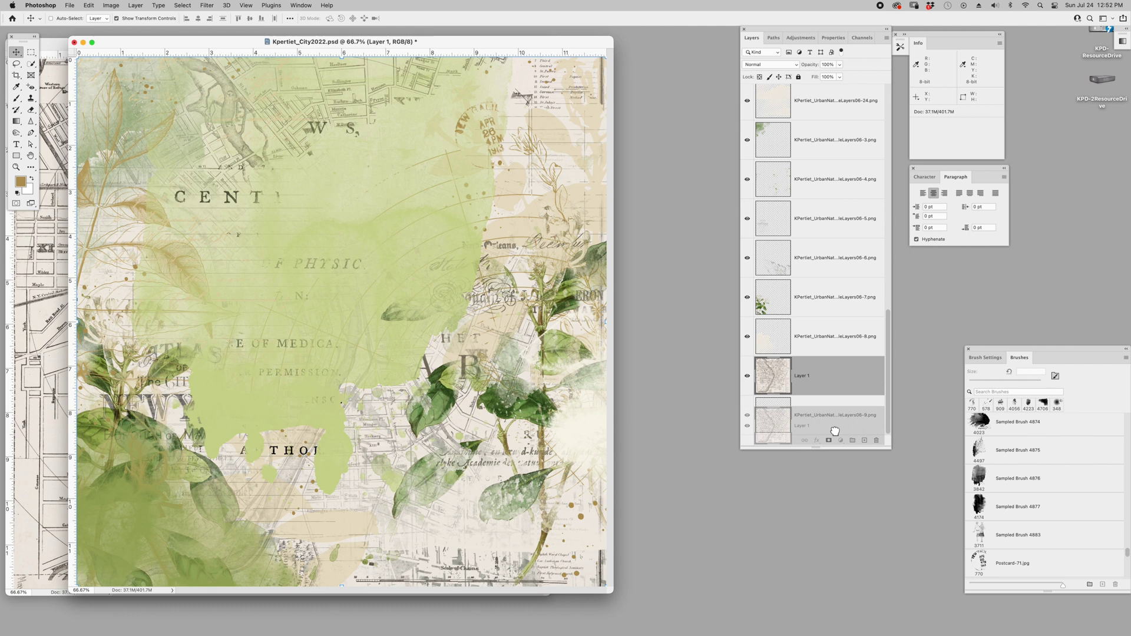
drag(835, 430, 835, 429)
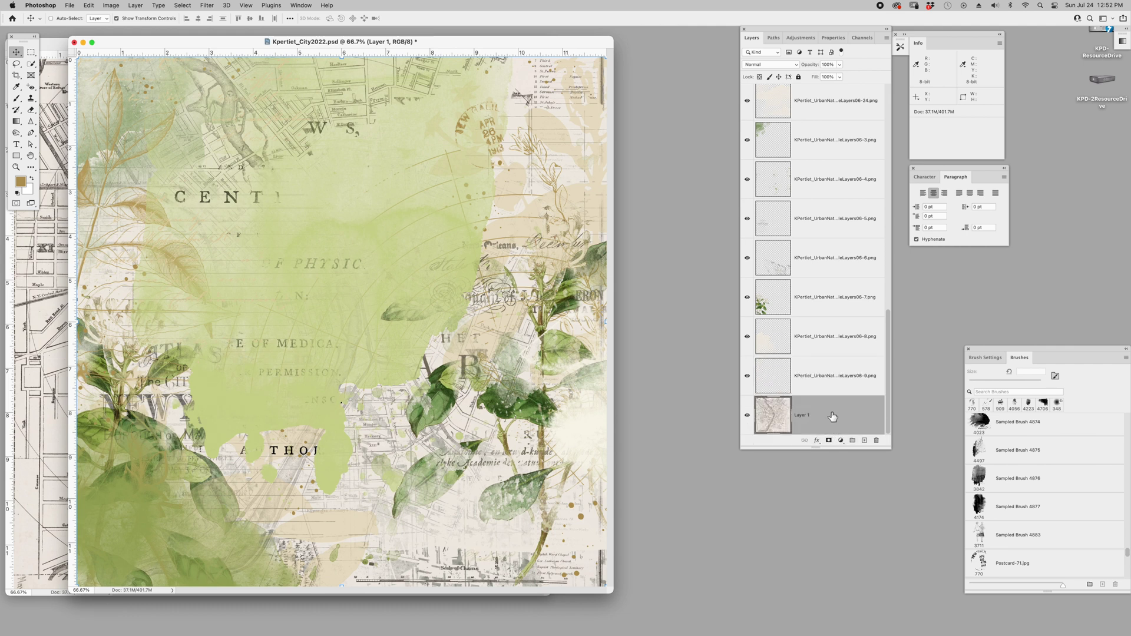
click(63, 152)
- Close the map document, select the green watercolour wash layer, and open the NYC parade photo
key(super+w)
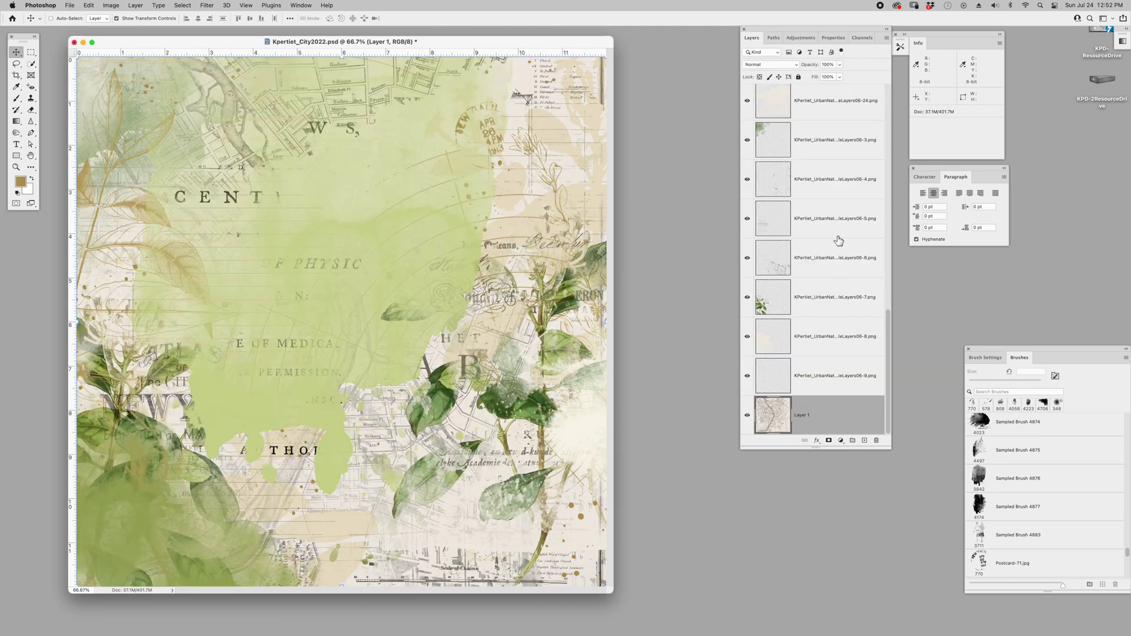
scroll(840, 242, up, 5)
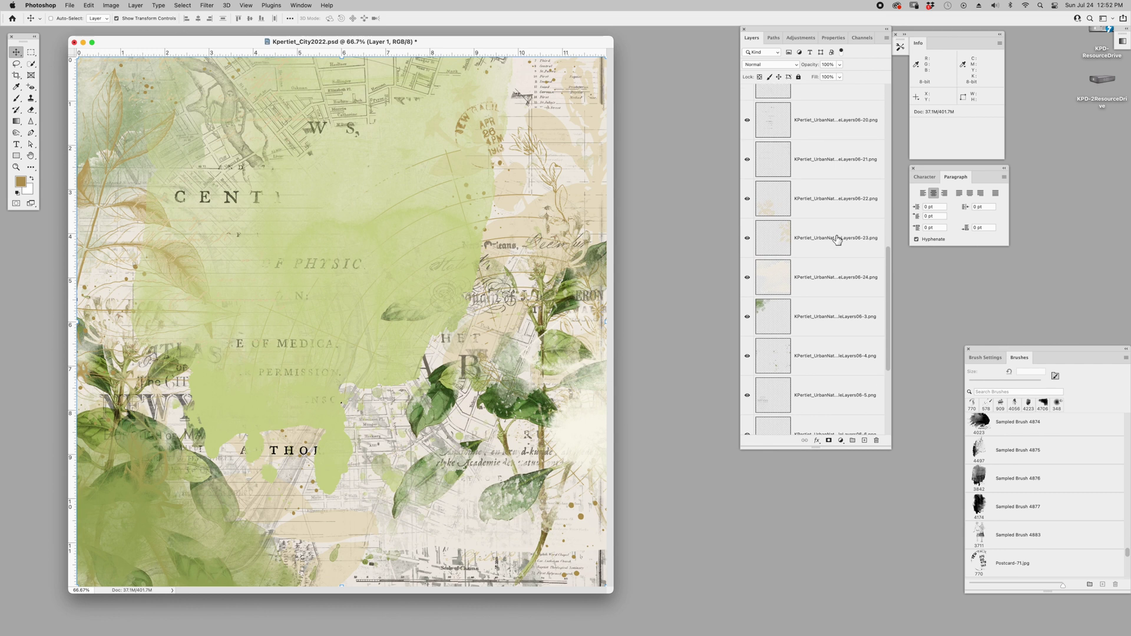
scroll(837, 240, up, 9)
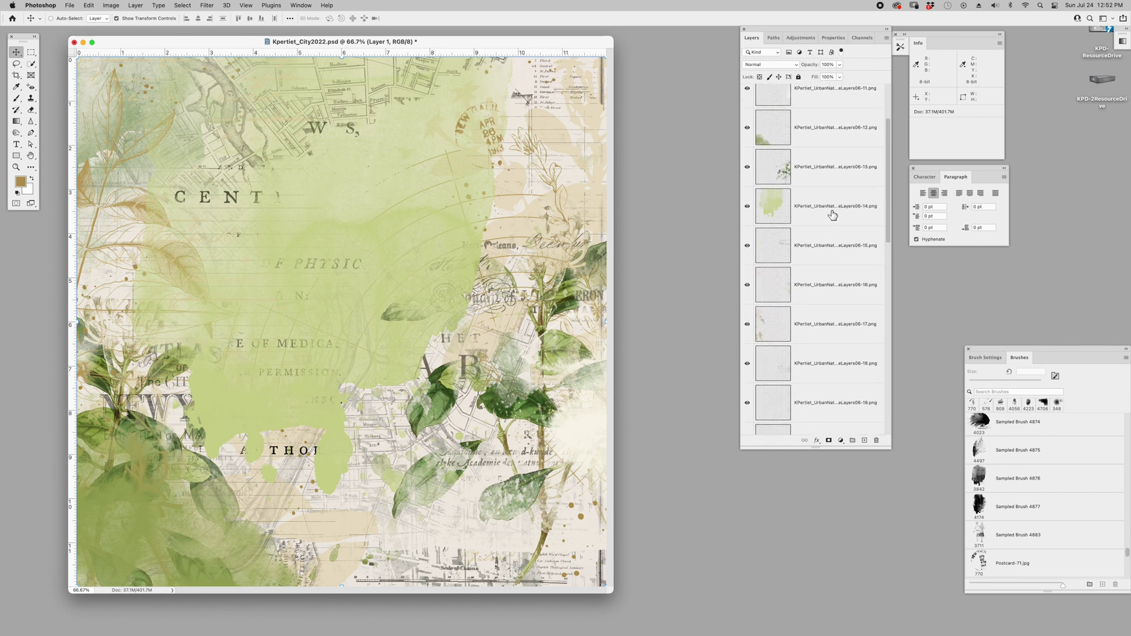
click(833, 215)
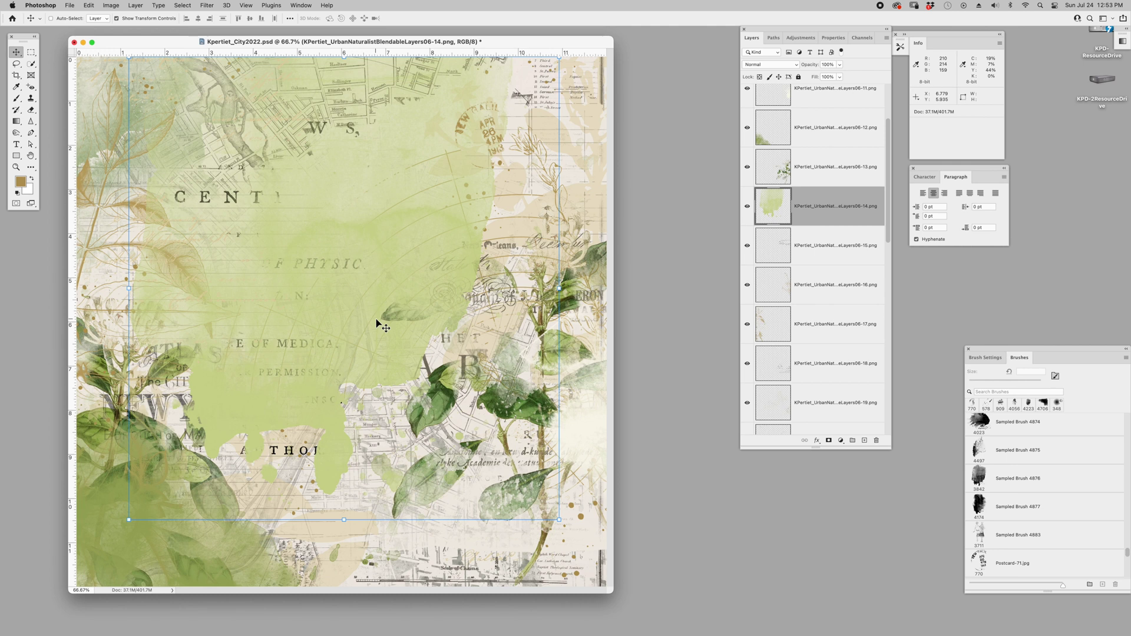
key(super+s)
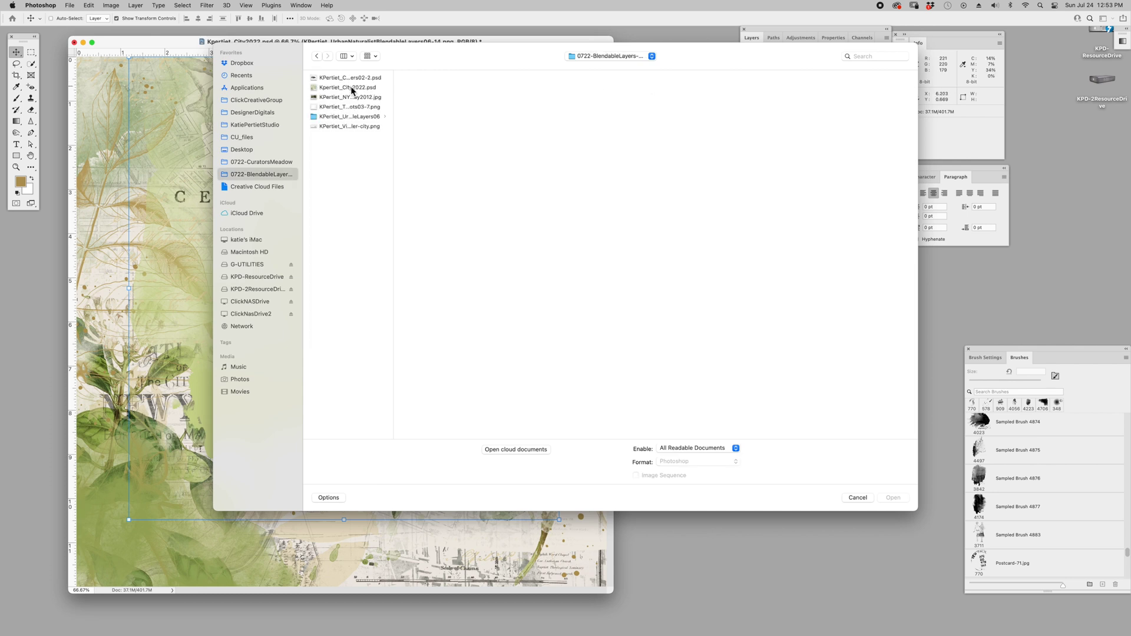
double_click(346, 97)
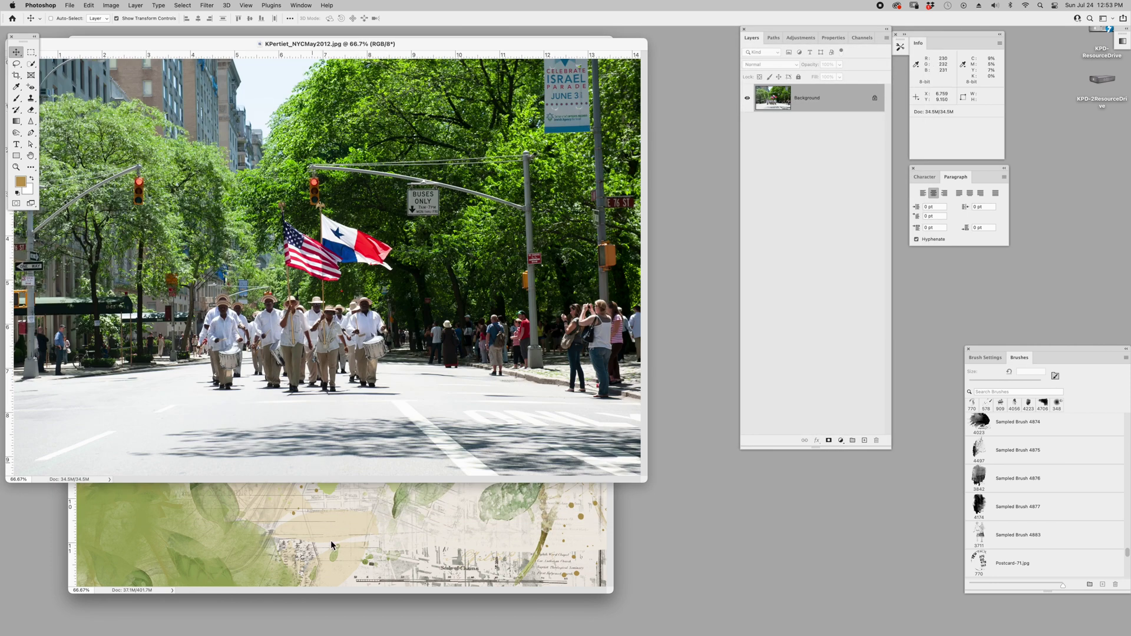
- Drag the parade photo into the collage, stretch it taller, and clip it to the layer below
drag(332, 545, 357, 439)
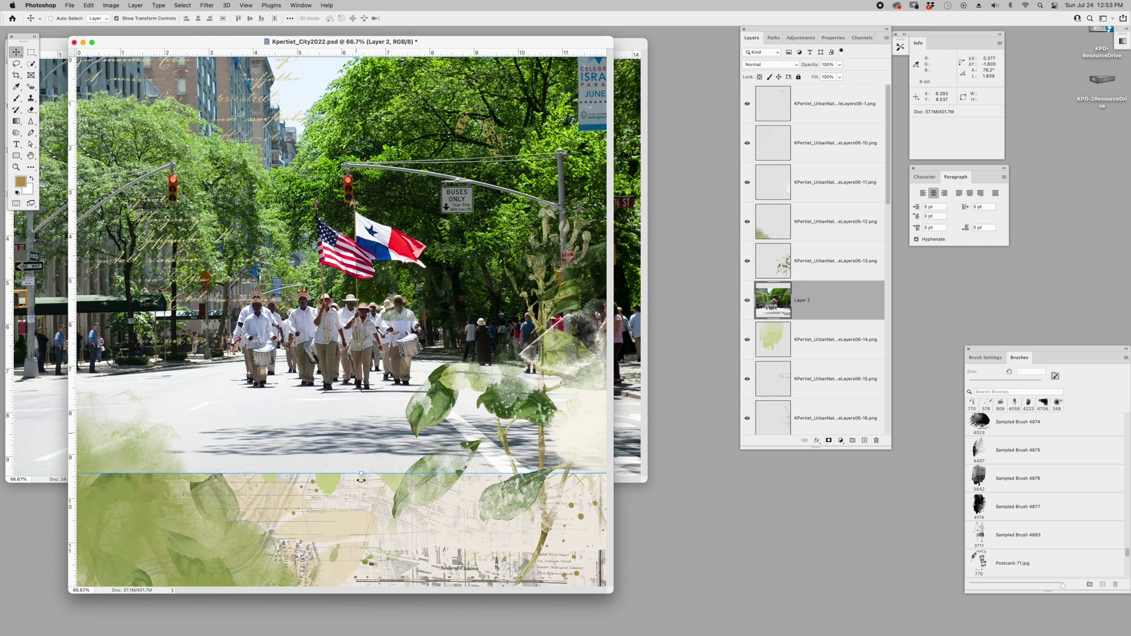
drag(361, 479, 360, 501)
key(Return)
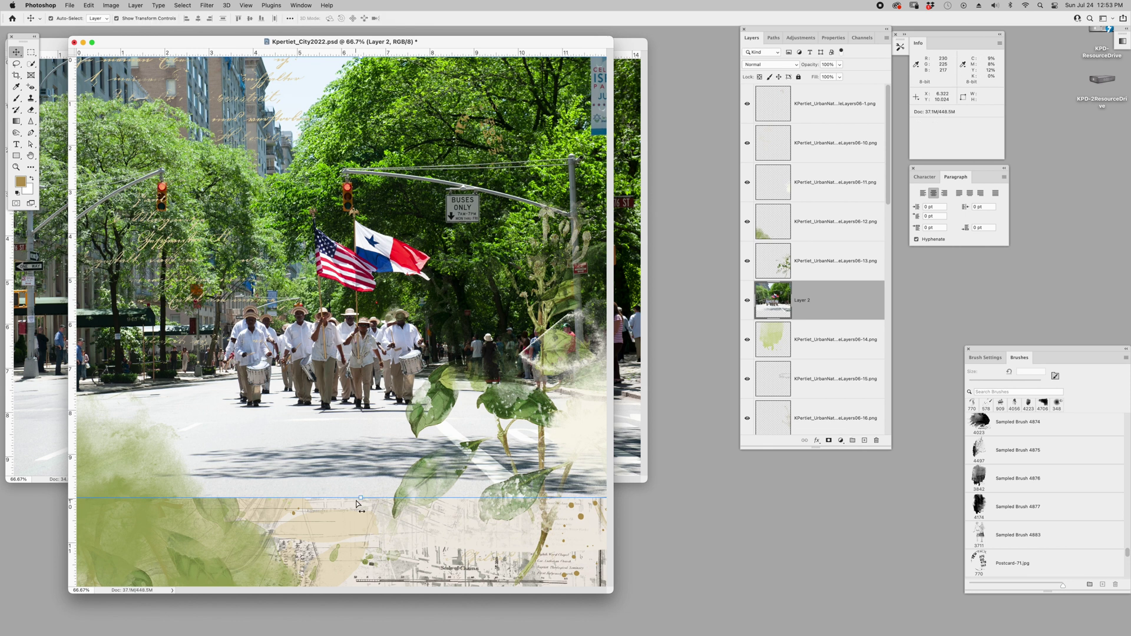
key(super+alt+g)
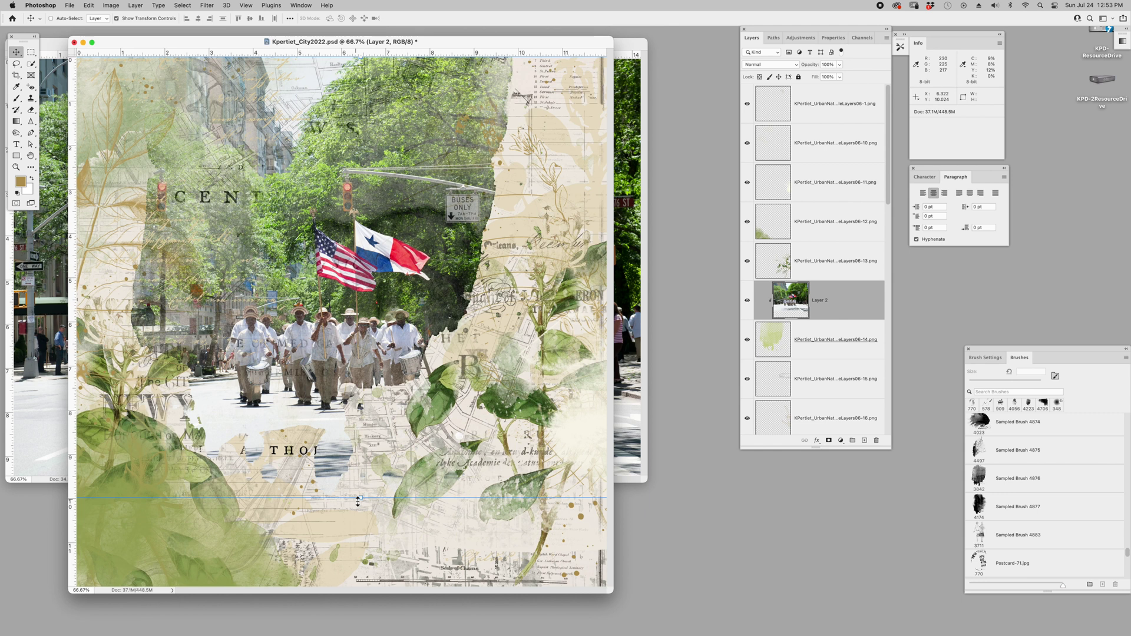
click(888, 39)
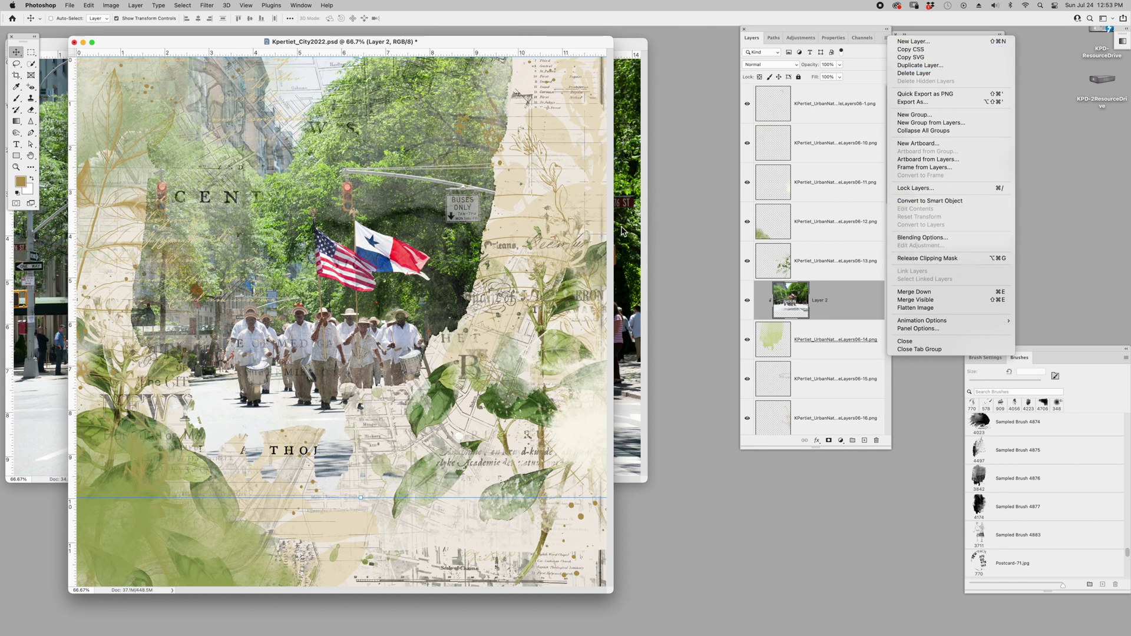
click(828, 36)
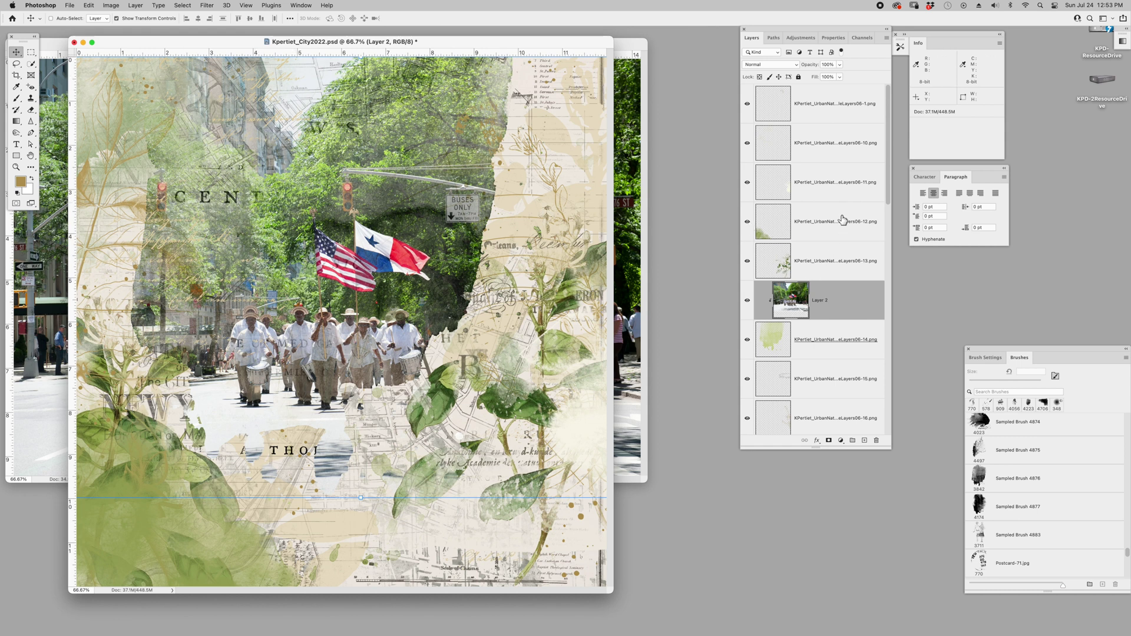
- Set layer 06-17's blend mode to Linear Burn
scroll(834, 230, down, 5)
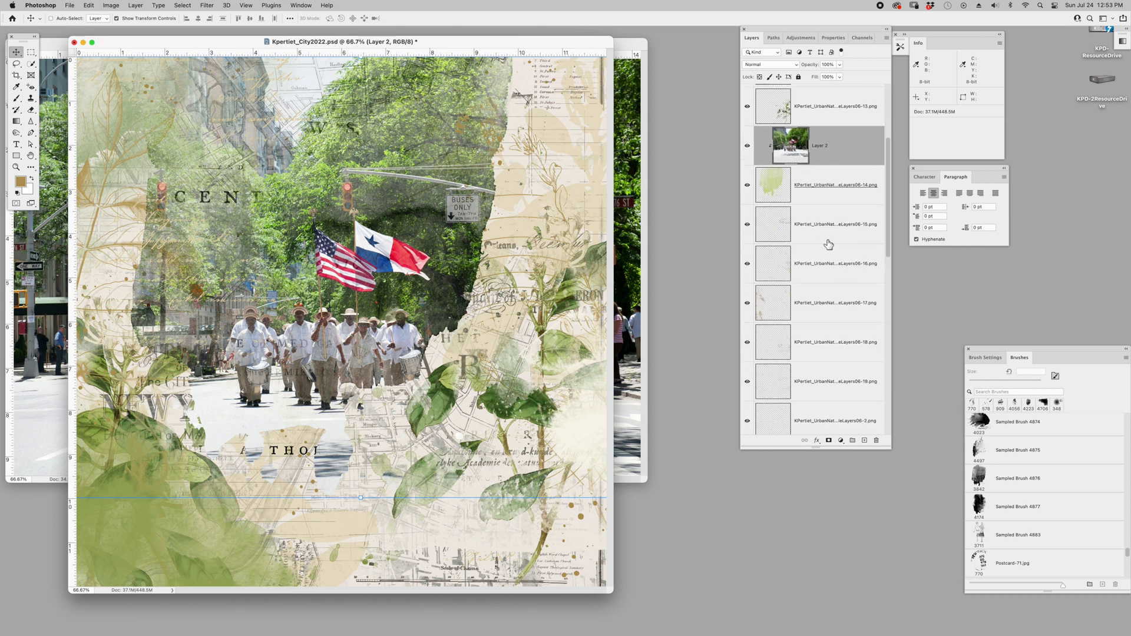
click(829, 315)
click(782, 67)
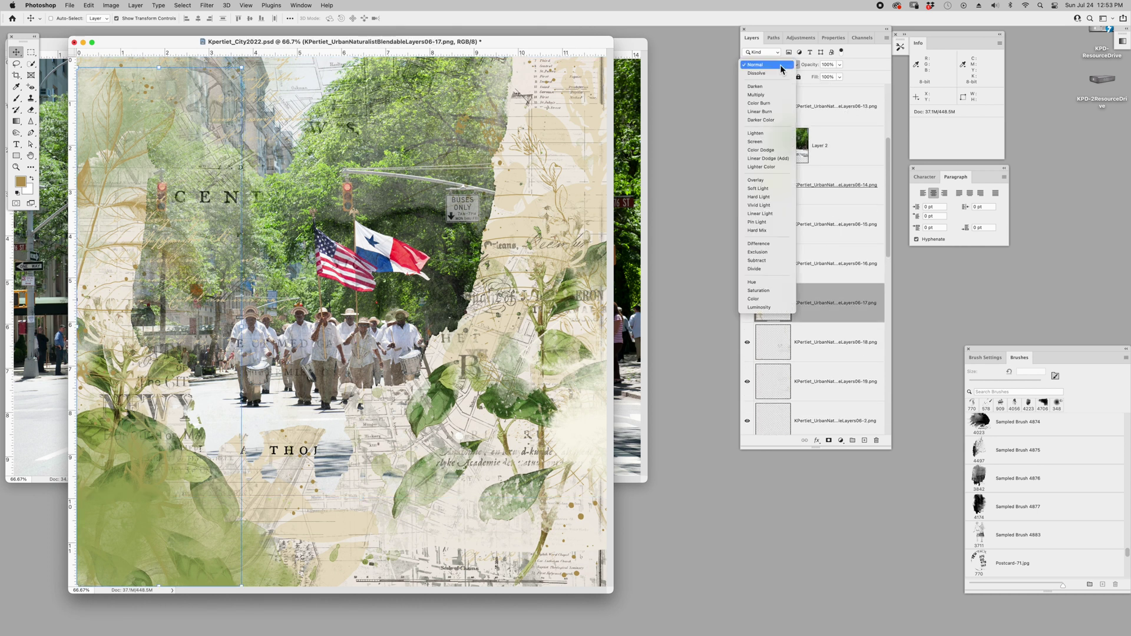
click(780, 112)
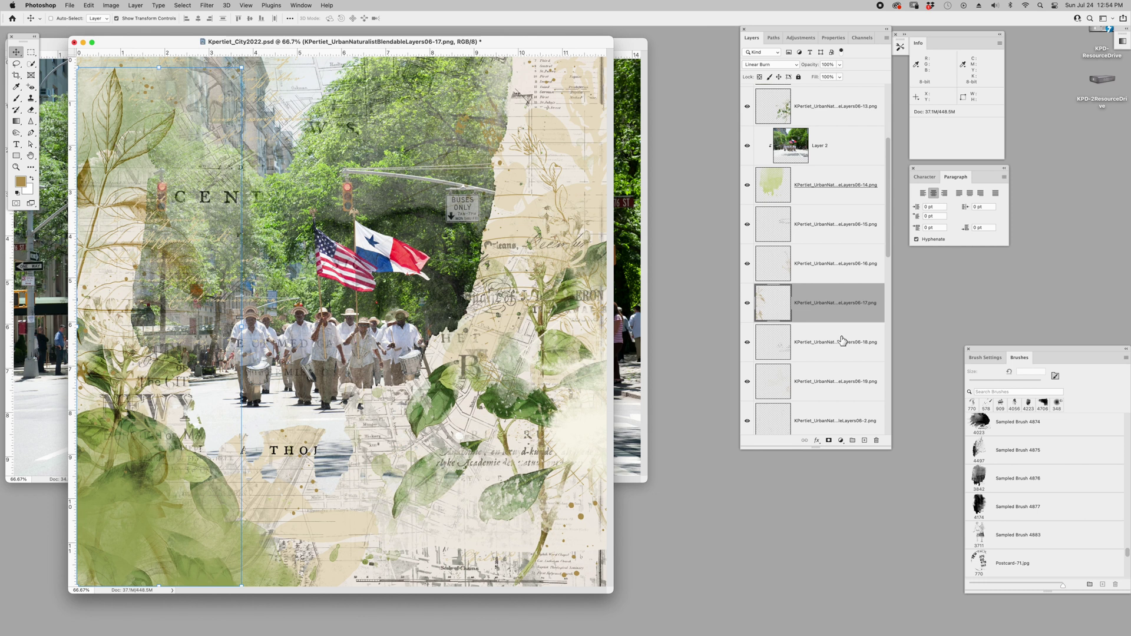
- Try Linear Burn on layer 06-19, then revert it to Normal
scroll(842, 341, down, 10)
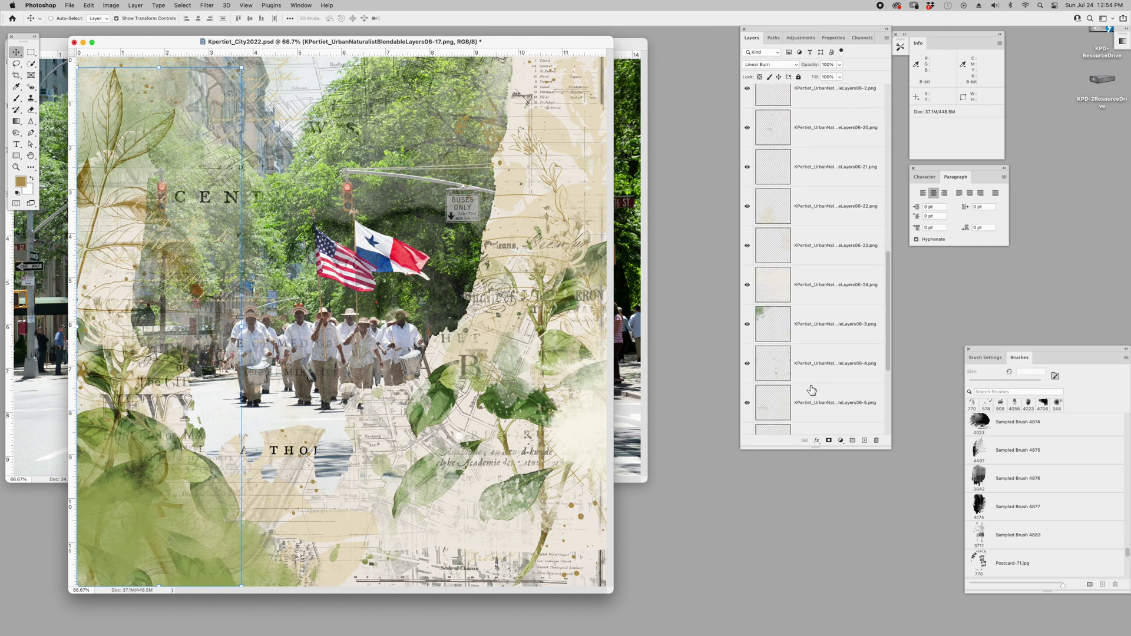
scroll(812, 389, down, 4)
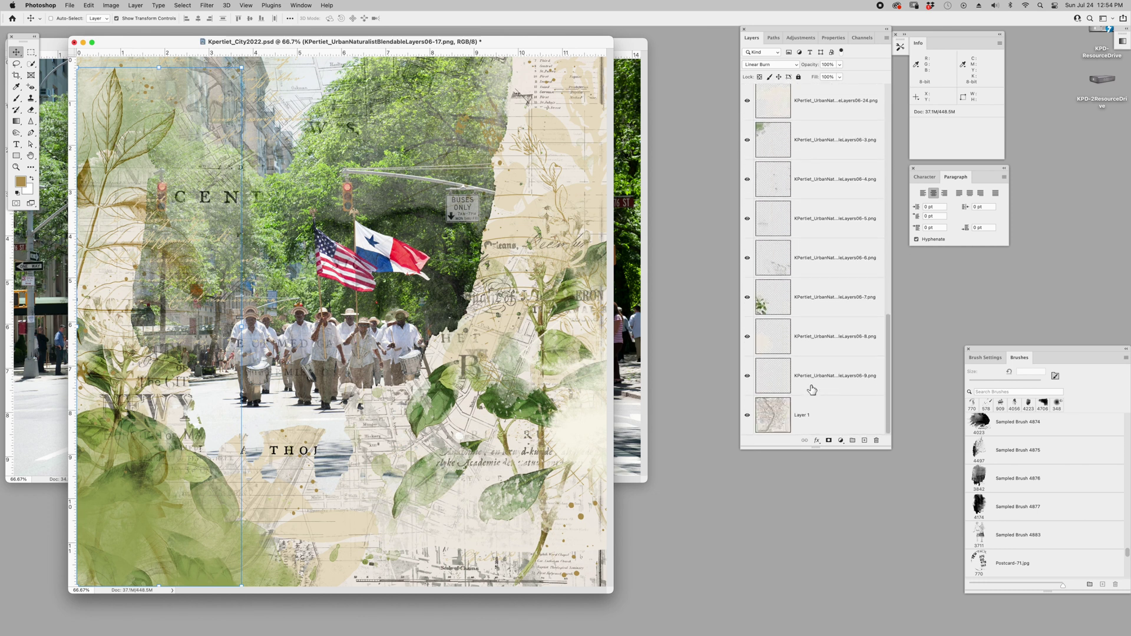
scroll(812, 389, up, 3)
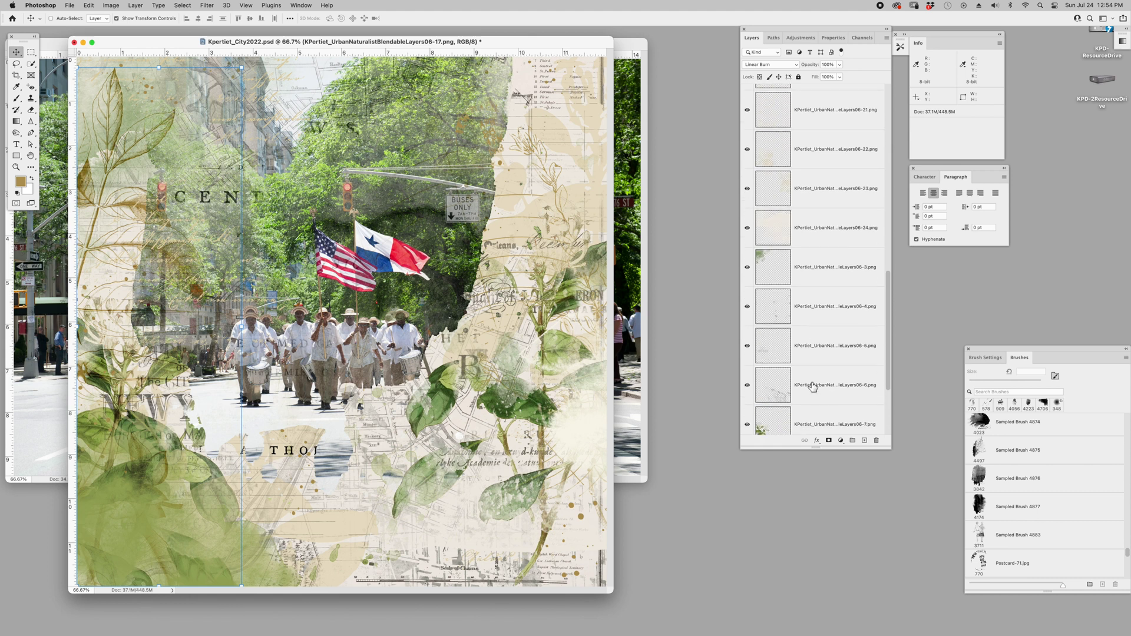
scroll(812, 389, up, 5)
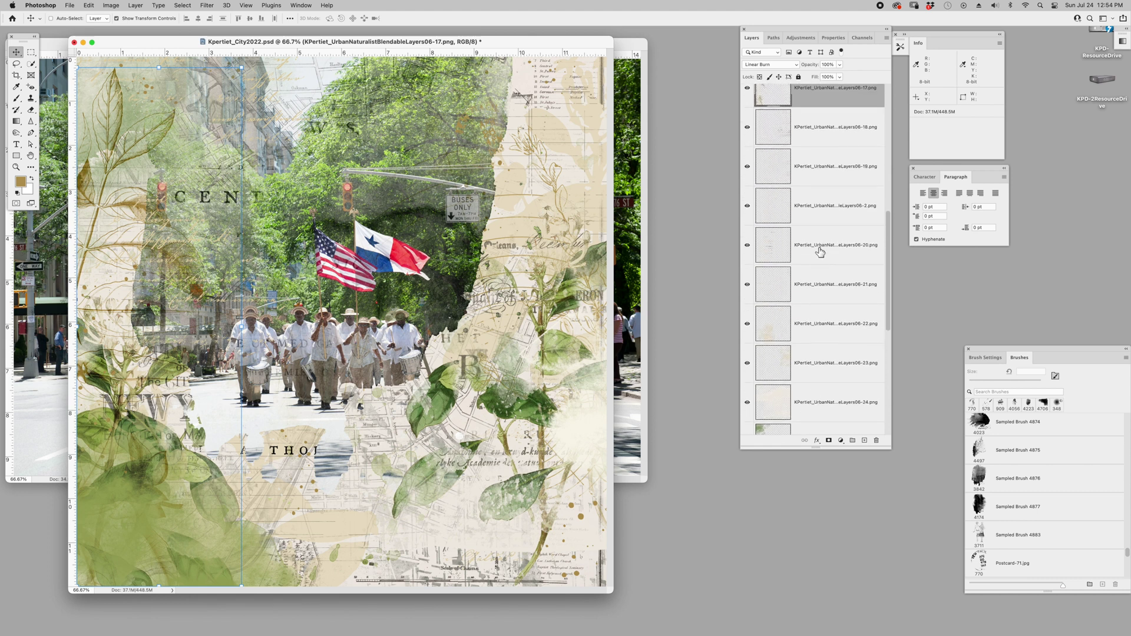
scroll(820, 252, up, 1)
click(834, 190)
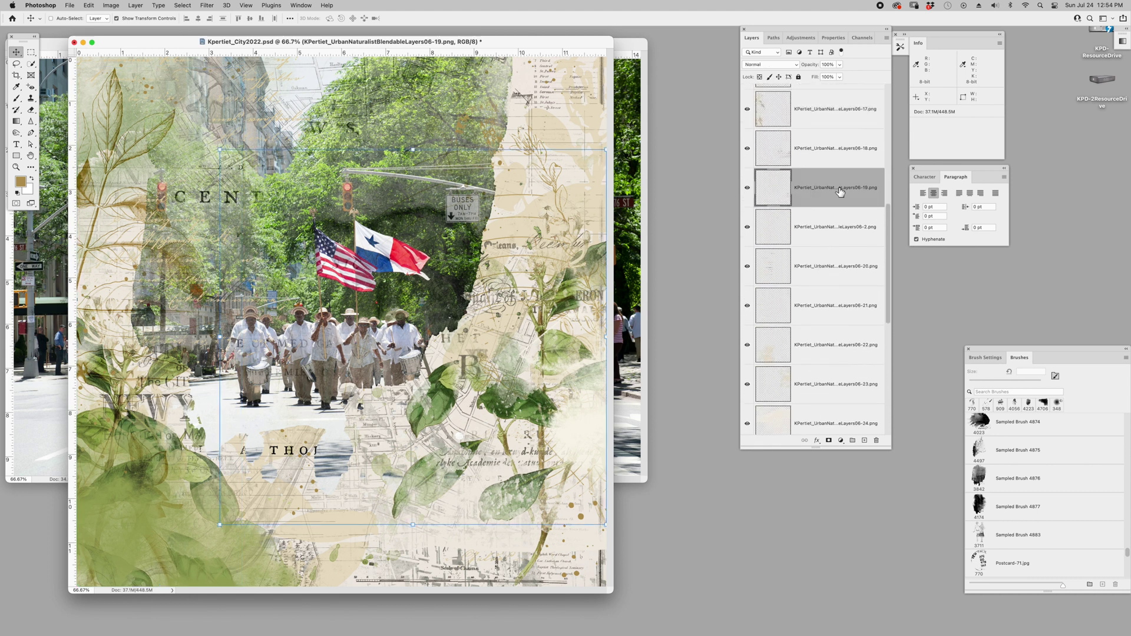
click(769, 65)
click(769, 65)
click(771, 66)
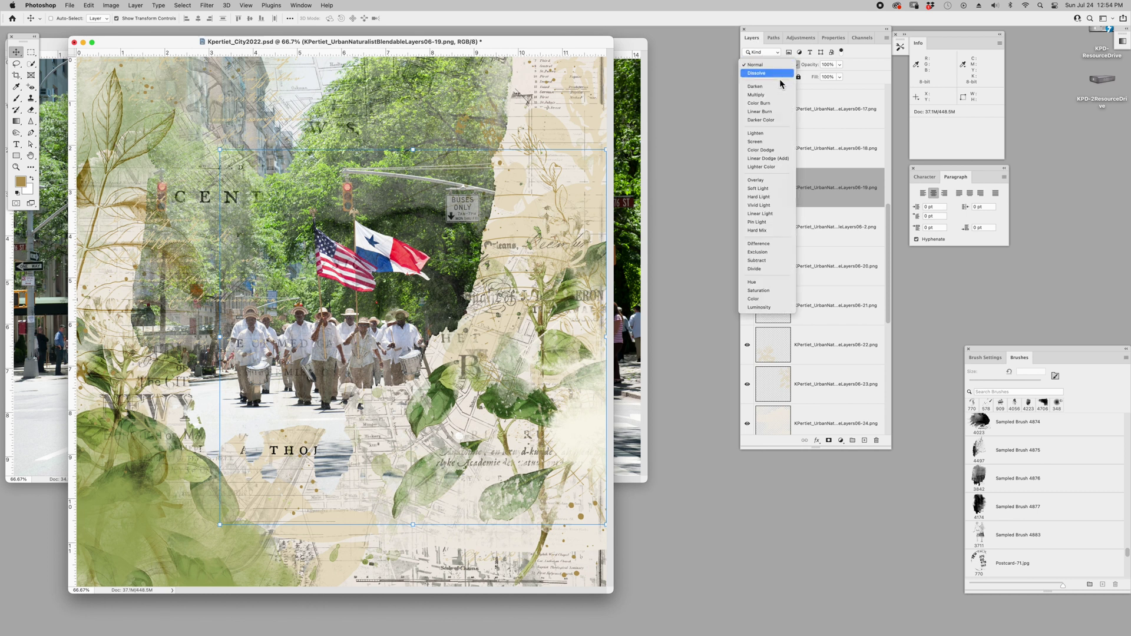
click(766, 112)
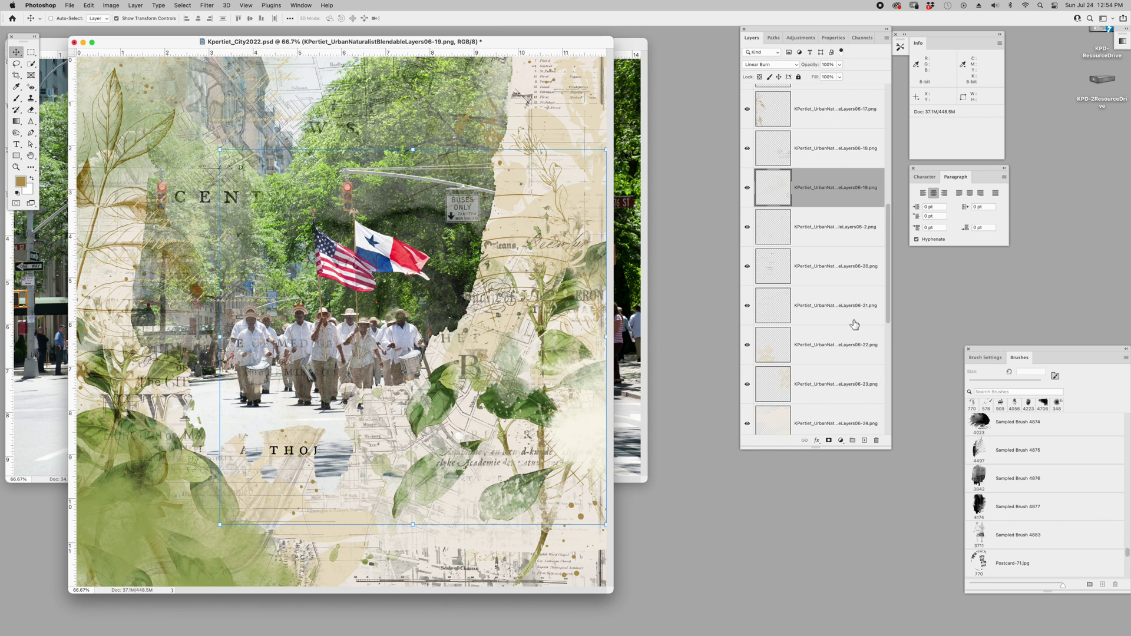
key(alt+shift+n)
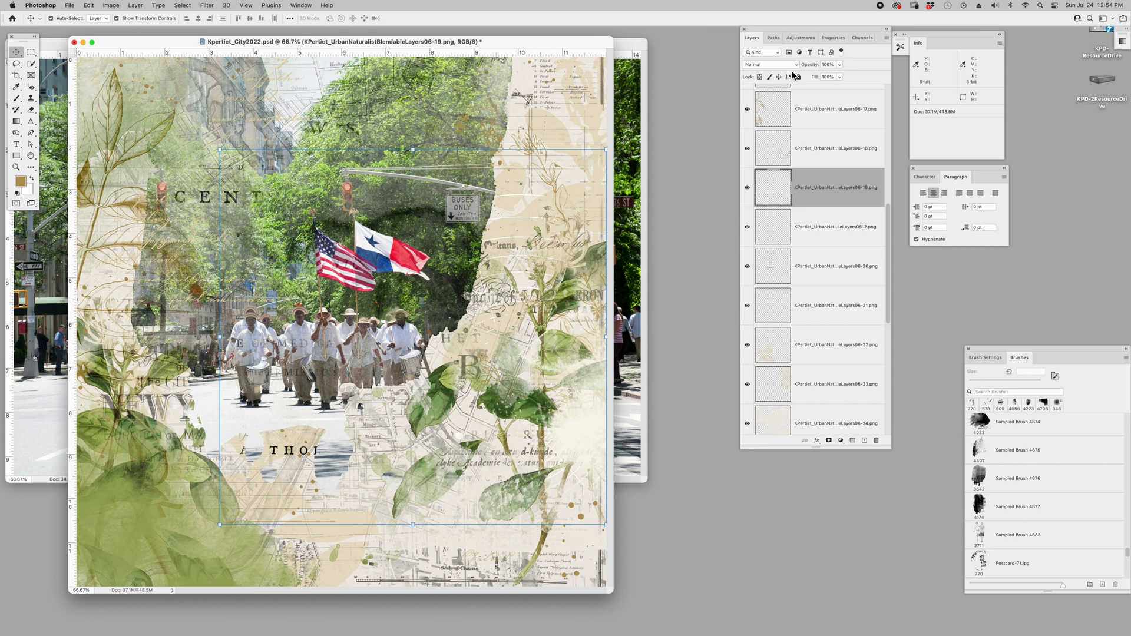
- Move layer 06-19 down between layers 06-15 and 06-16
scroll(808, 223, up, 3)
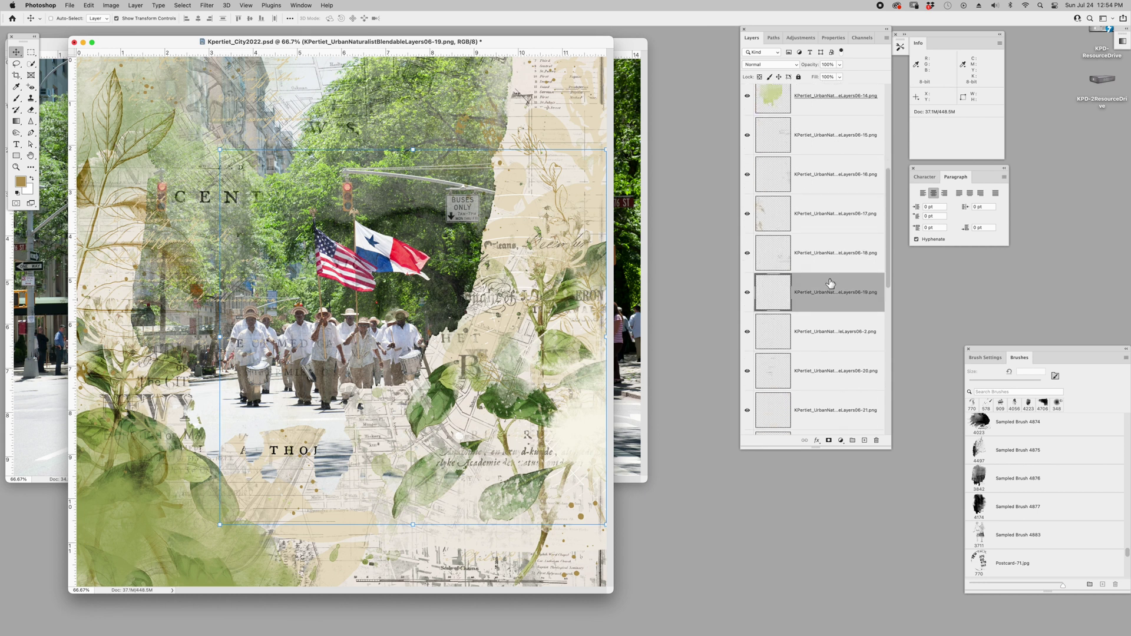
drag(830, 285, 831, 154)
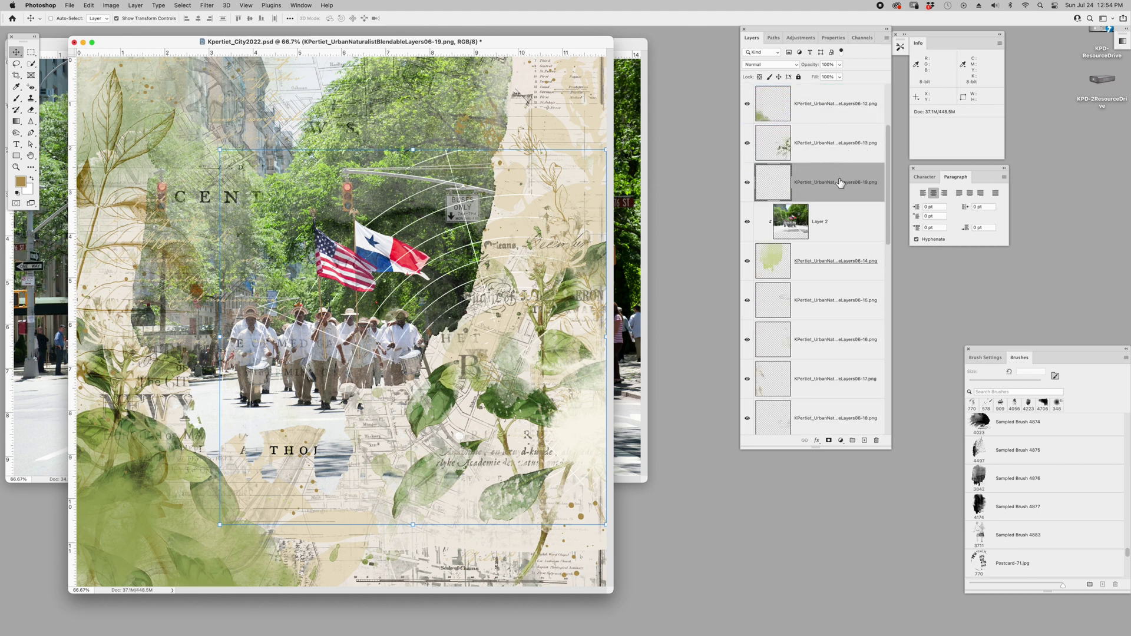
drag(840, 182, 839, 312)
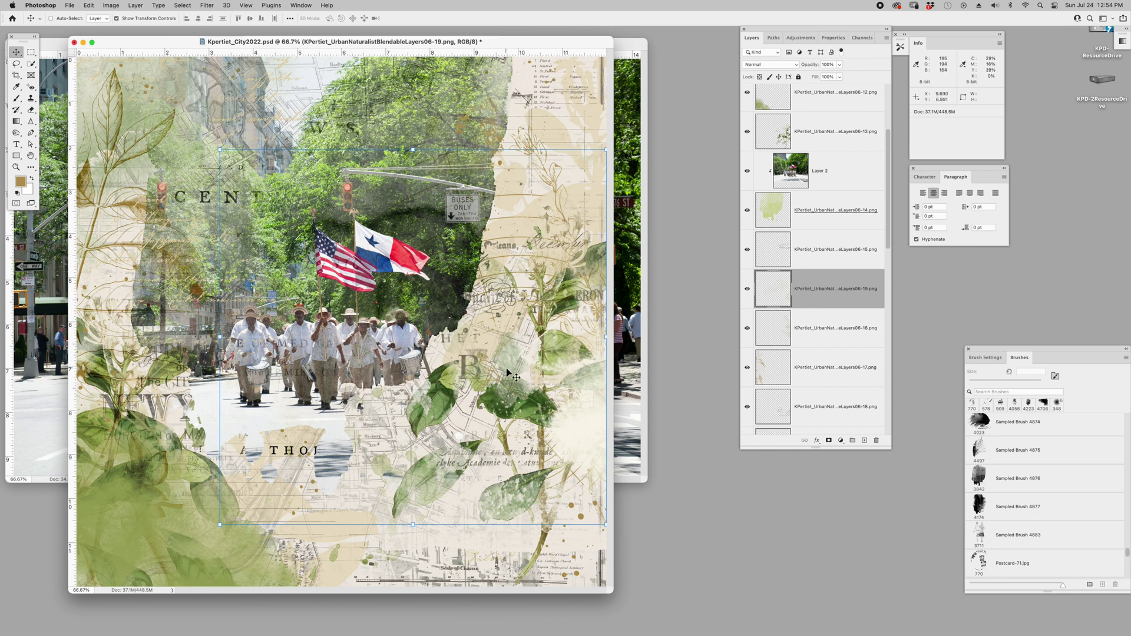
- Select top layer 06-1 and hide layer 06-8 to reveal more map text
scroll(790, 175, up, 2)
scroll(790, 175, up, 3)
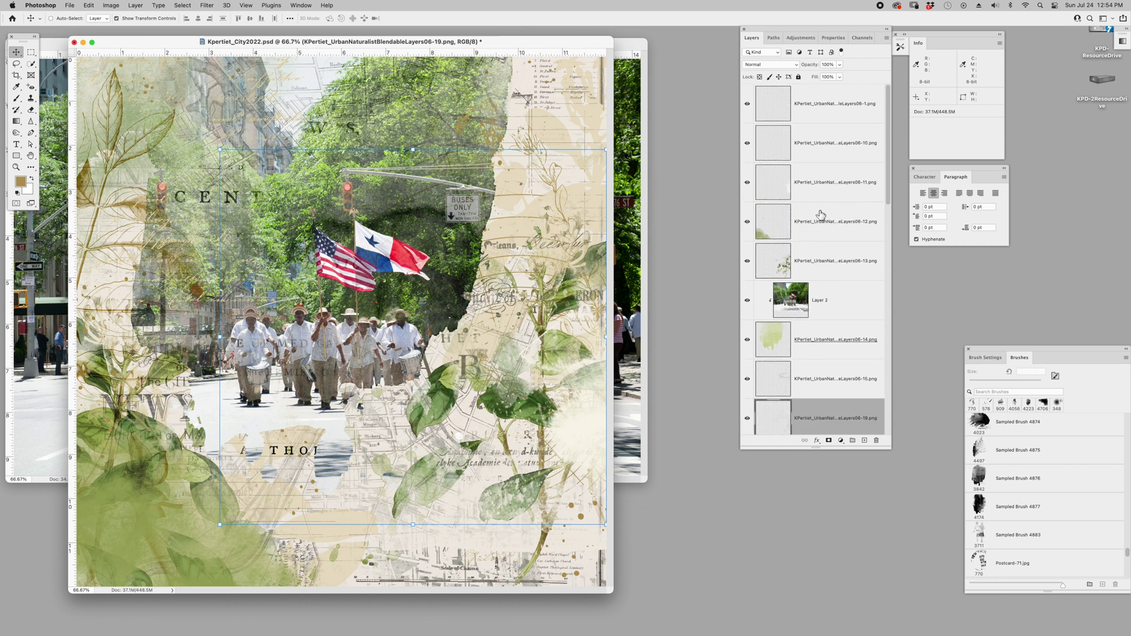
click(822, 113)
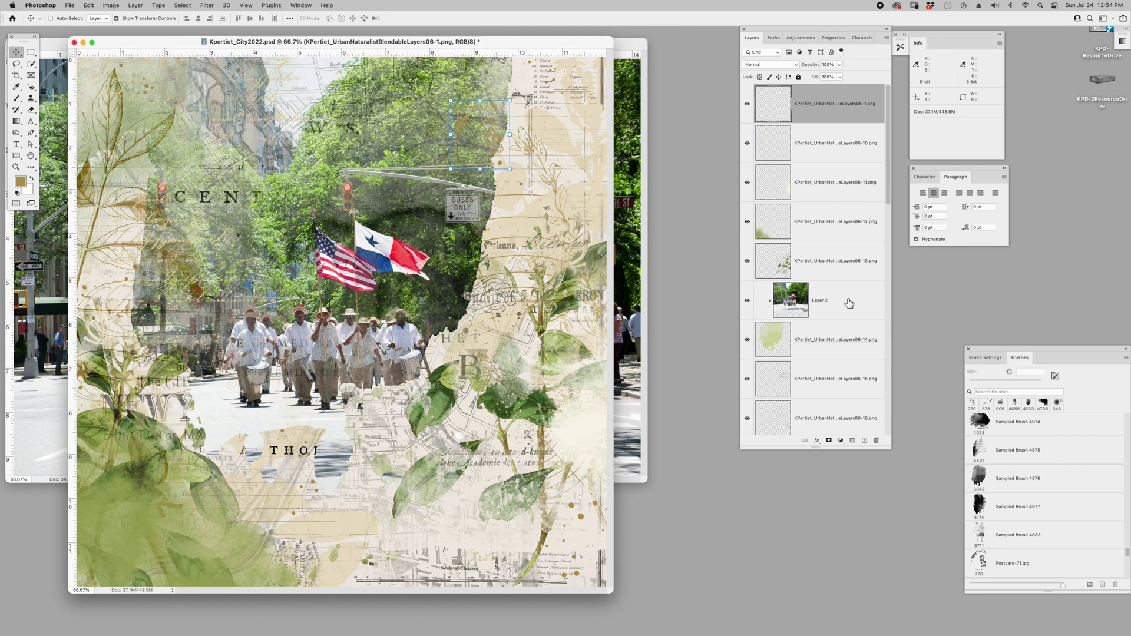
scroll(849, 303, down, 10)
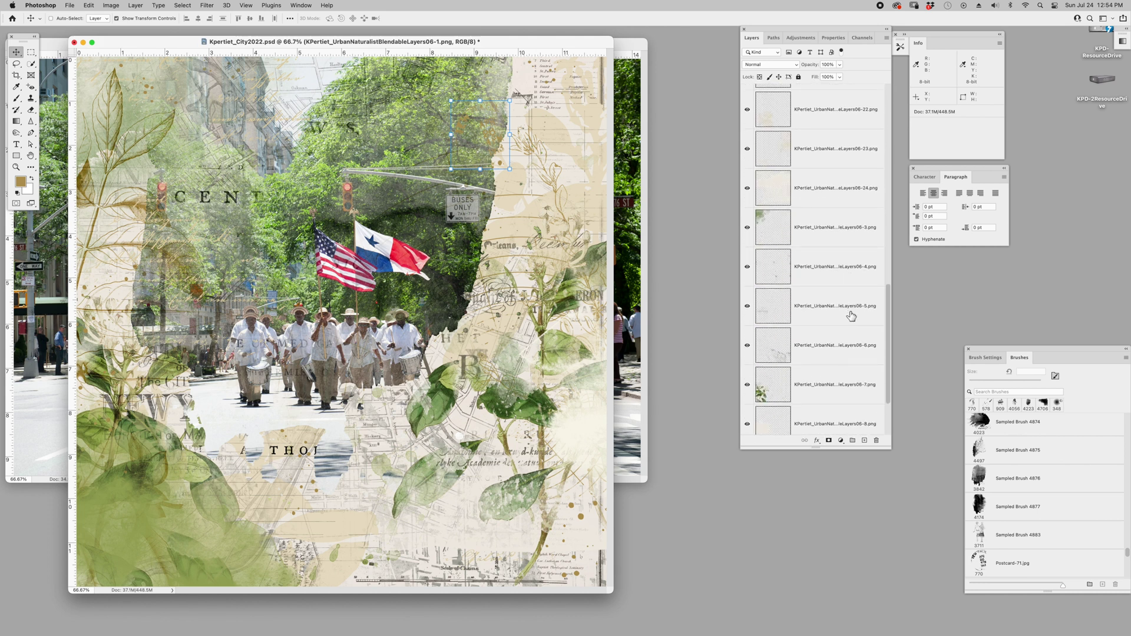
scroll(812, 423, down, 3)
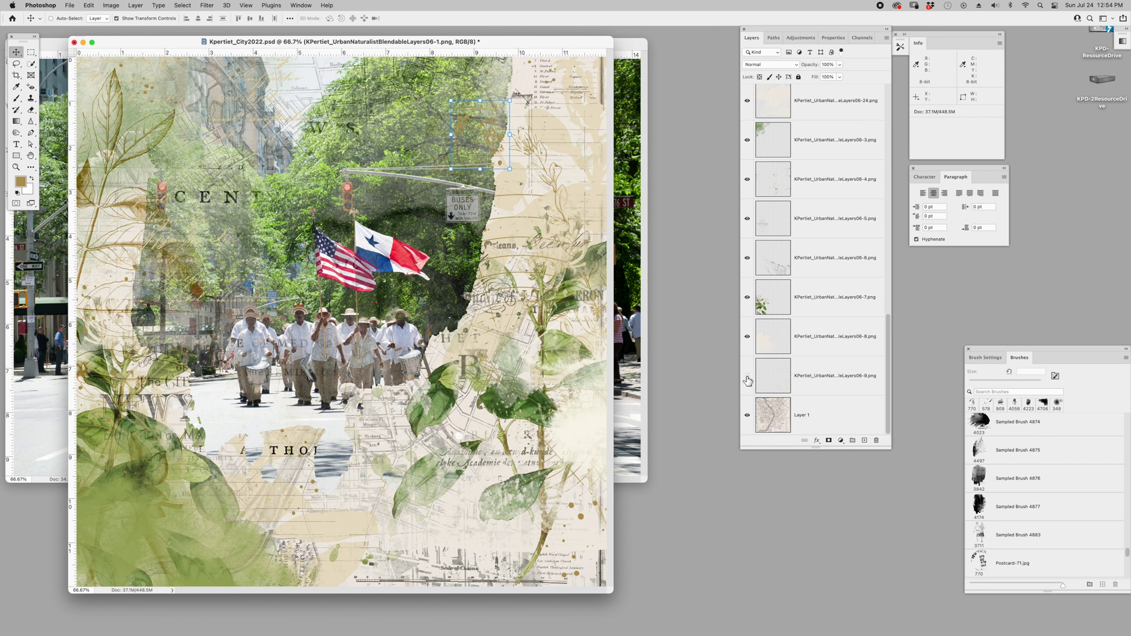
click(748, 338)
scroll(809, 195, up, 1)
scroll(808, 197, up, 5)
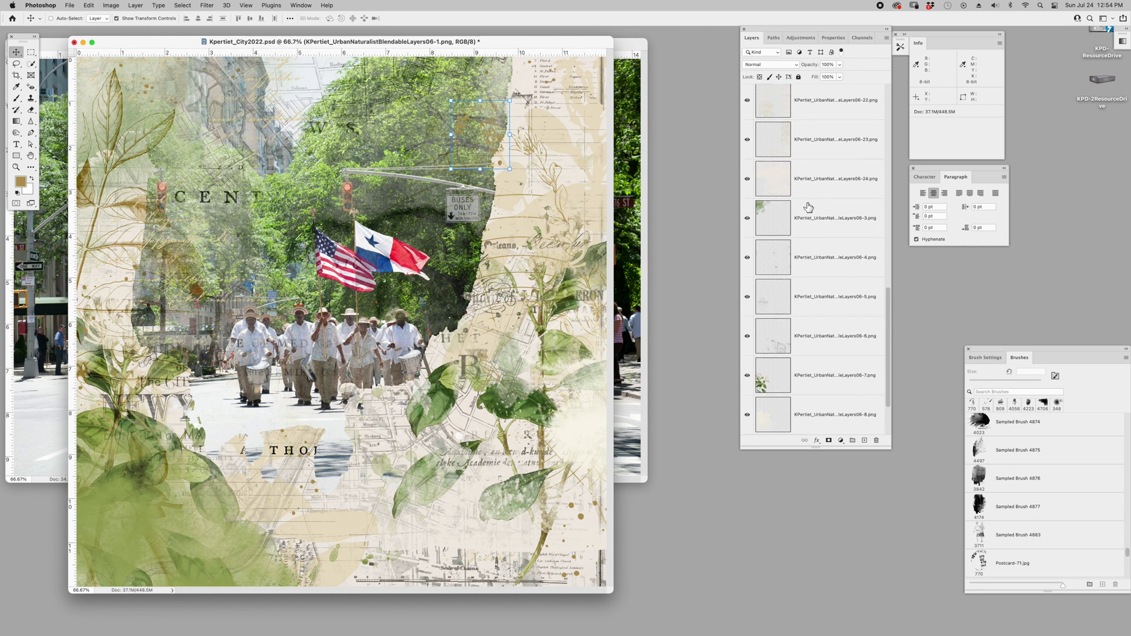
scroll(846, 276, up, 8)
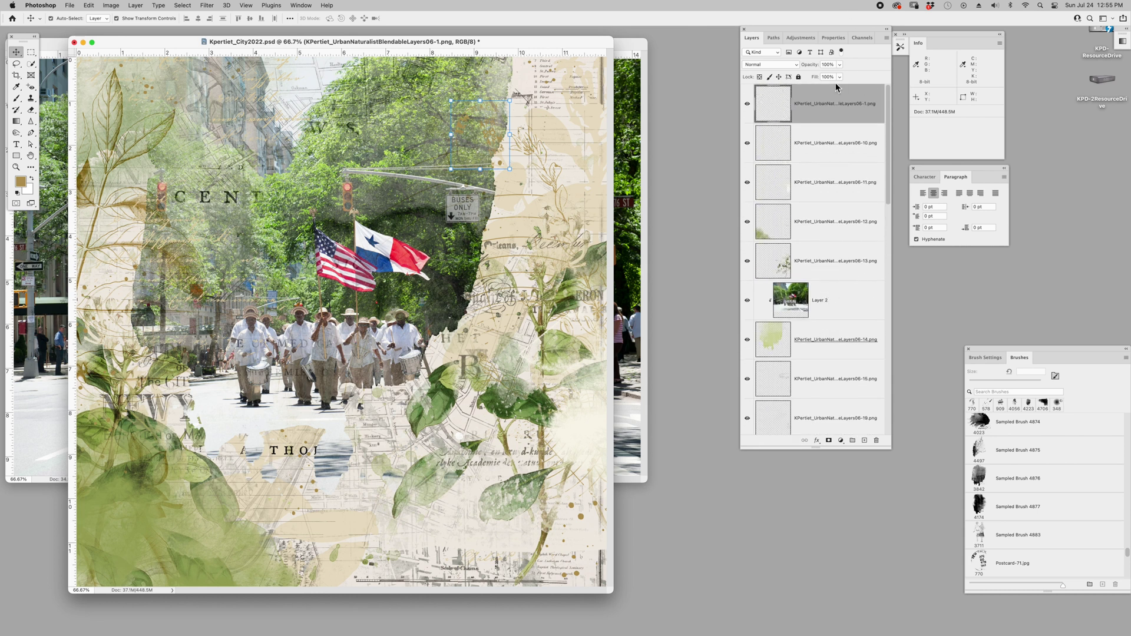
- Open the camera clusters layered file alongside the collage window
key(super+s)
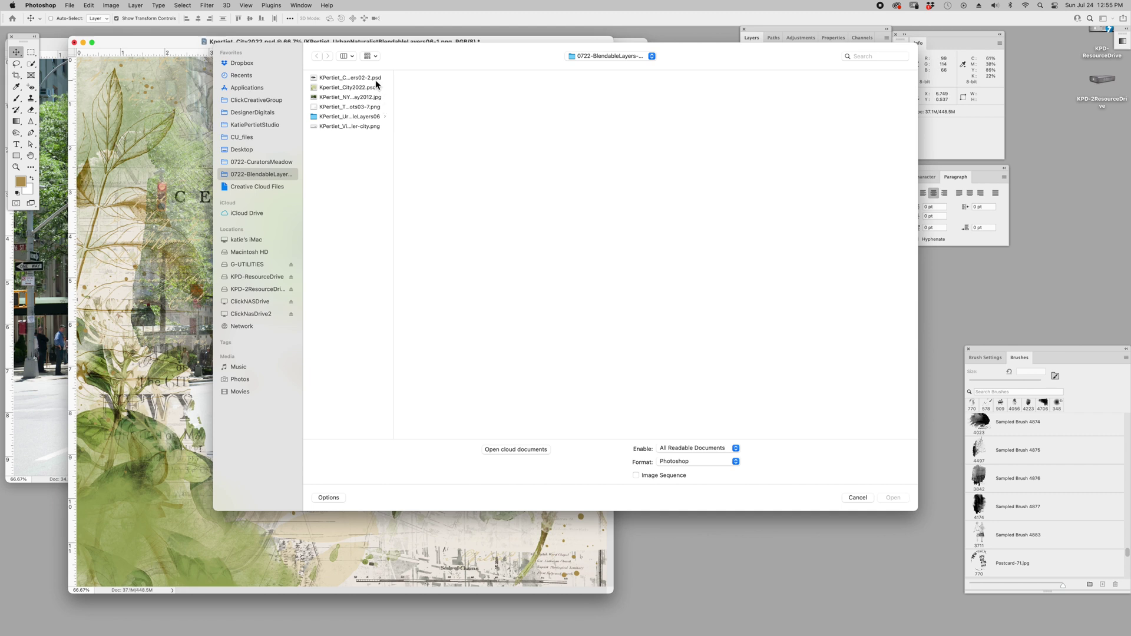
click(376, 78)
double_click(374, 79)
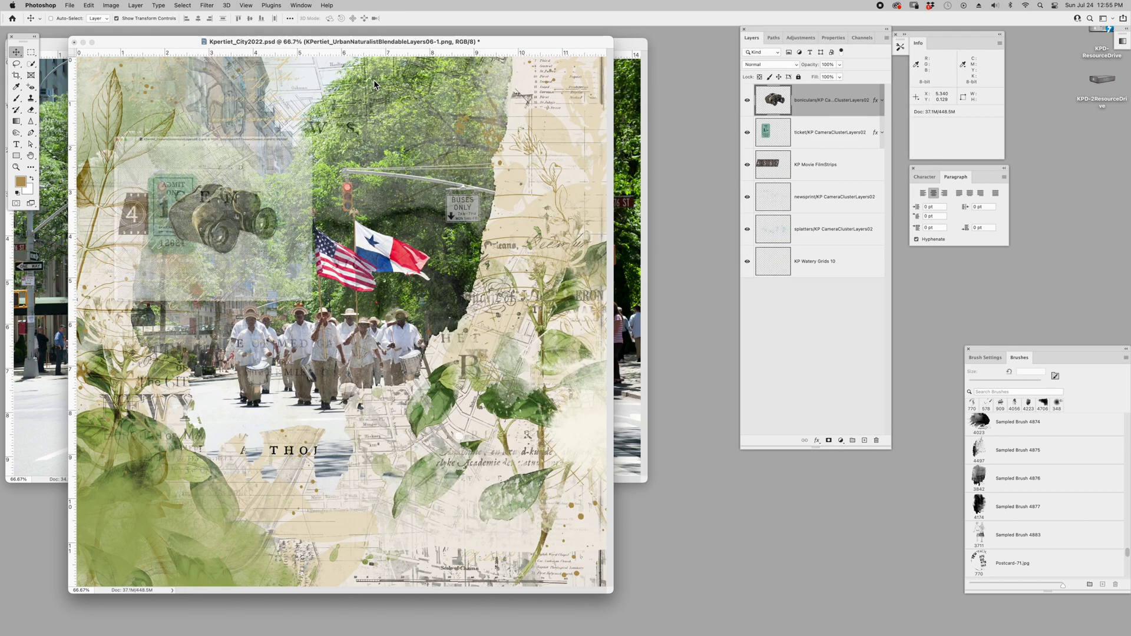
drag(542, 46, 662, 40)
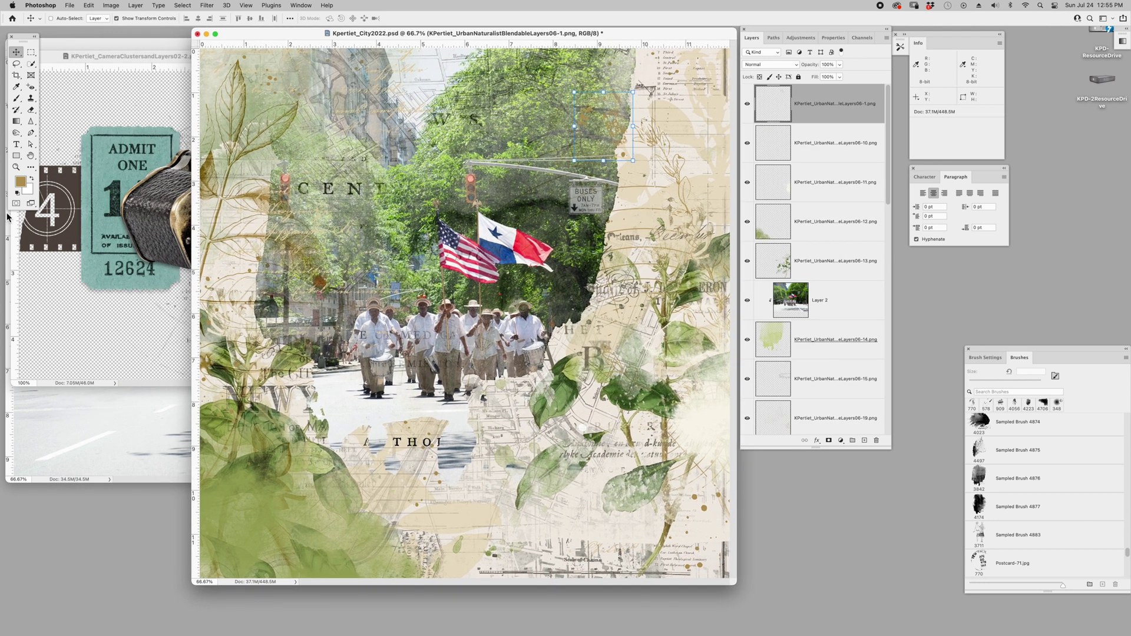
click(120, 258)
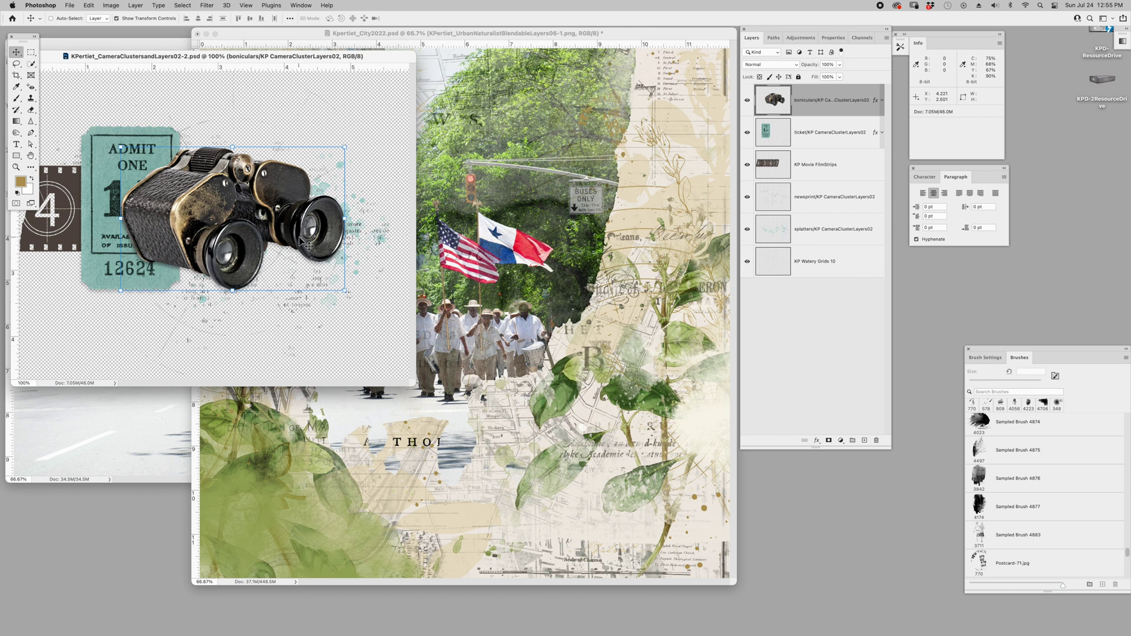
- Copy the binoculars into the collage, commit their resize, and select layer 06-1
drag(307, 246, 363, 388)
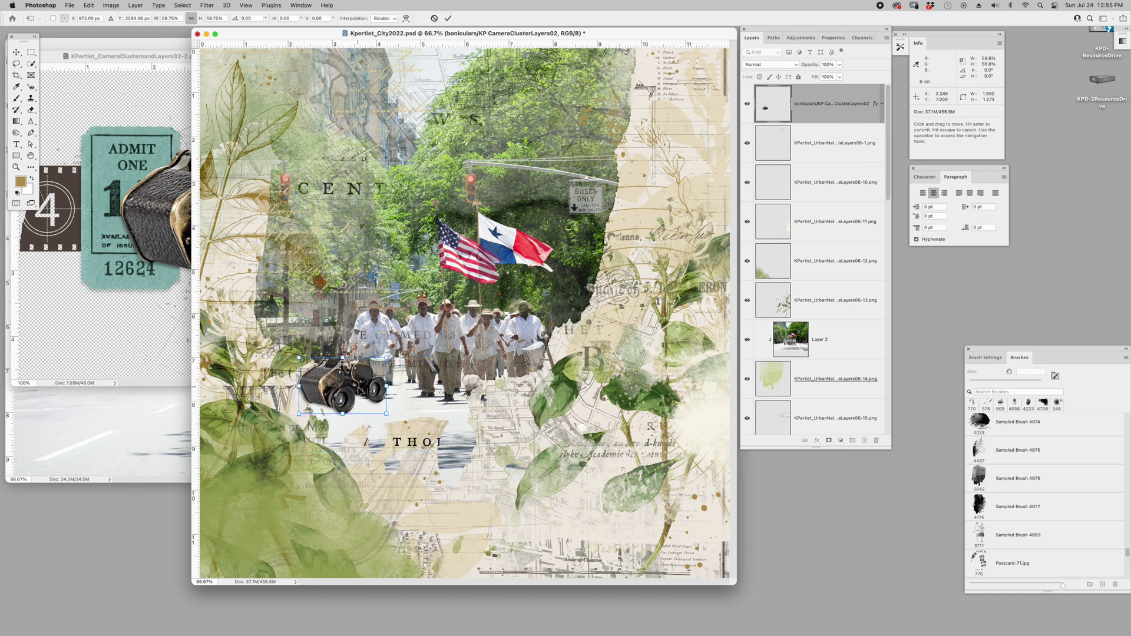
key(Return)
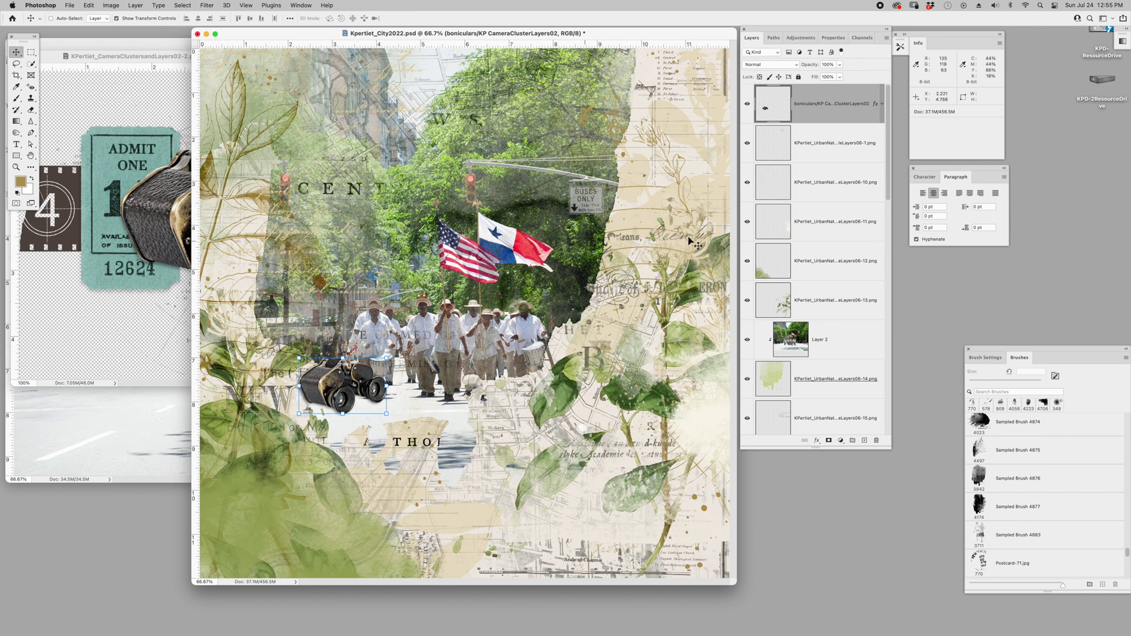
click(835, 152)
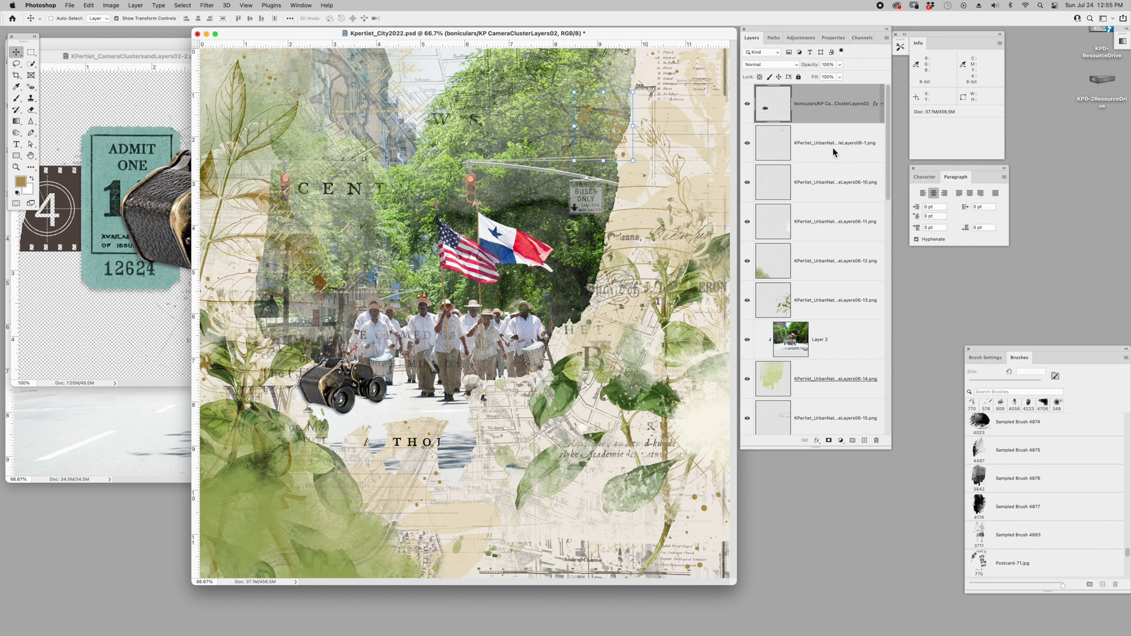
- Bring the KP Movie FilmStrips layer into the city page and blend it with Color Burn
click(108, 258)
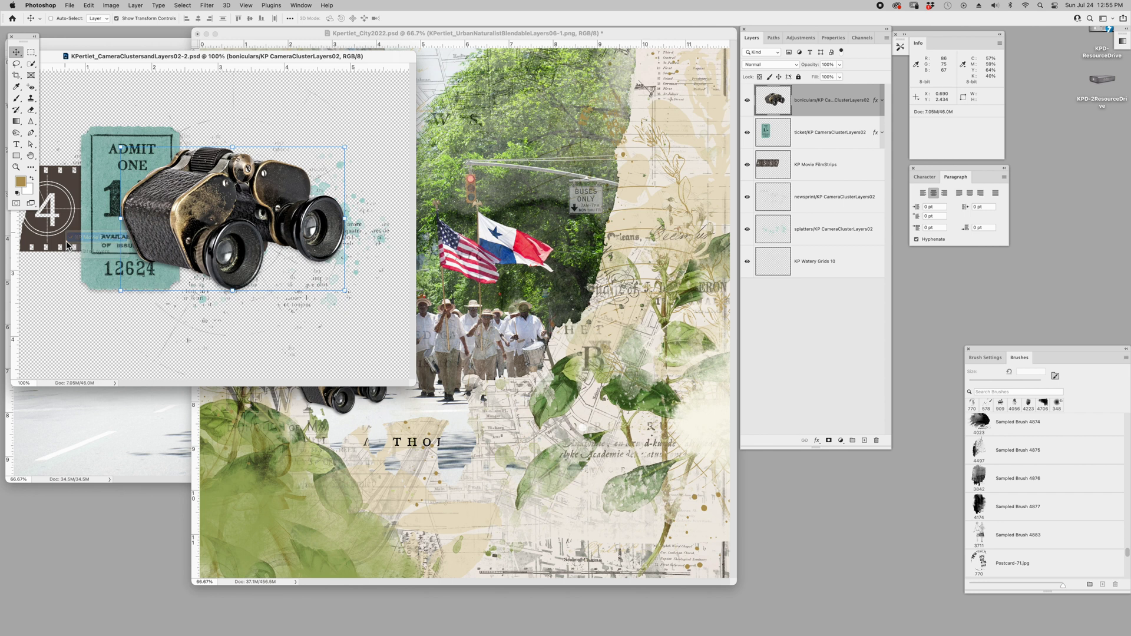
super+click(66, 241)
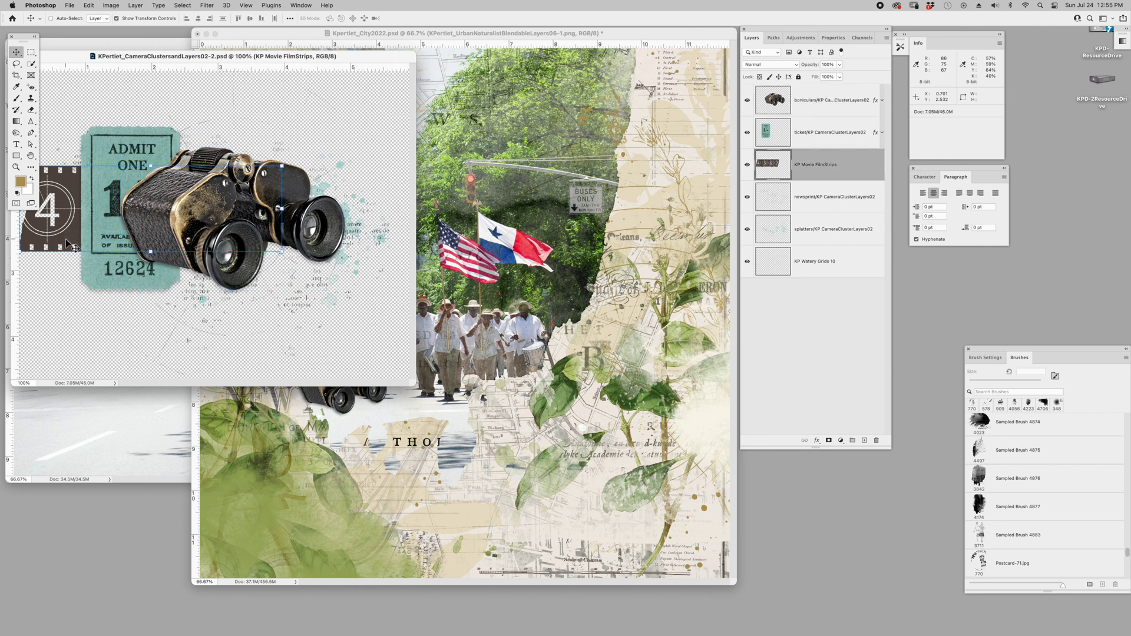
right_click(66, 233)
drag(66, 247, 244, 399)
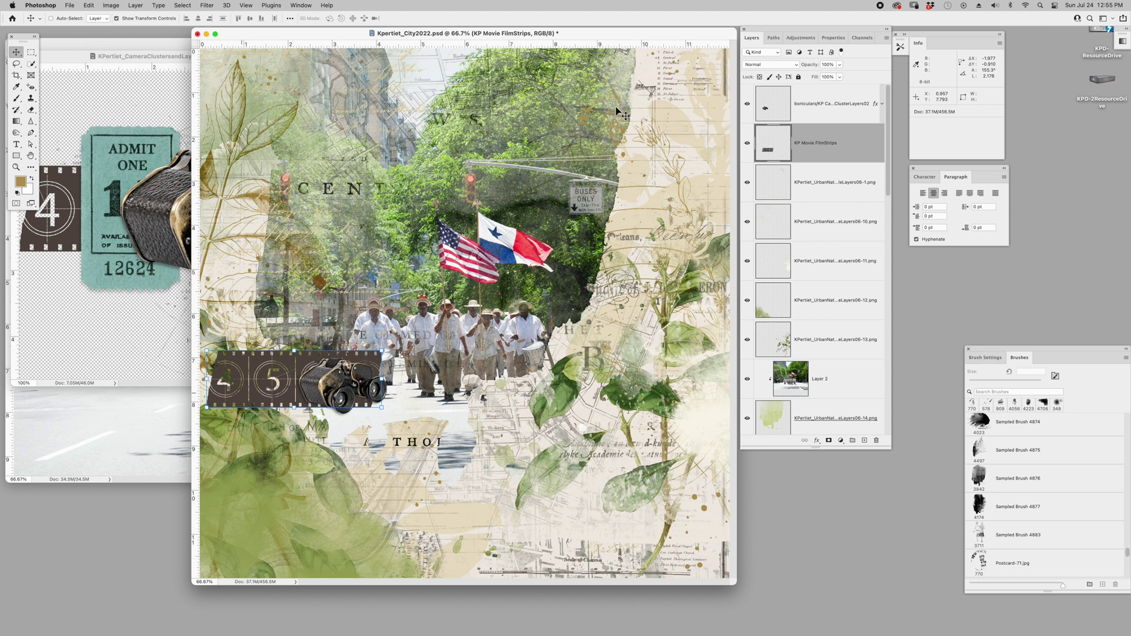
click(777, 65)
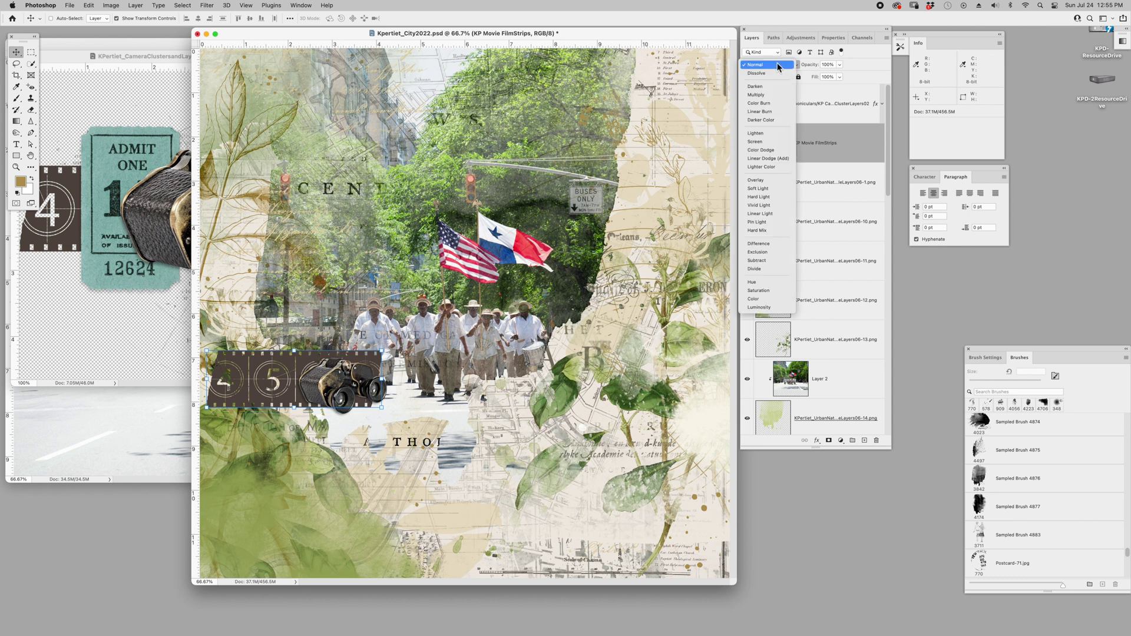
click(773, 104)
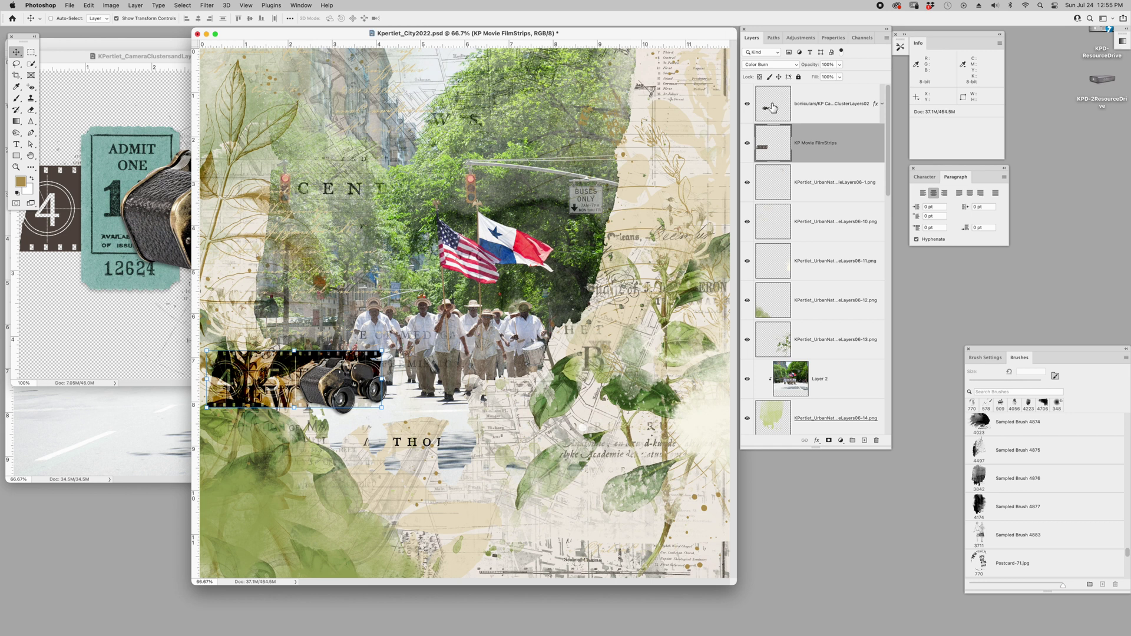
- Reposition the binoculars and film strip, then duplicate the strip to the upper right
click(822, 112)
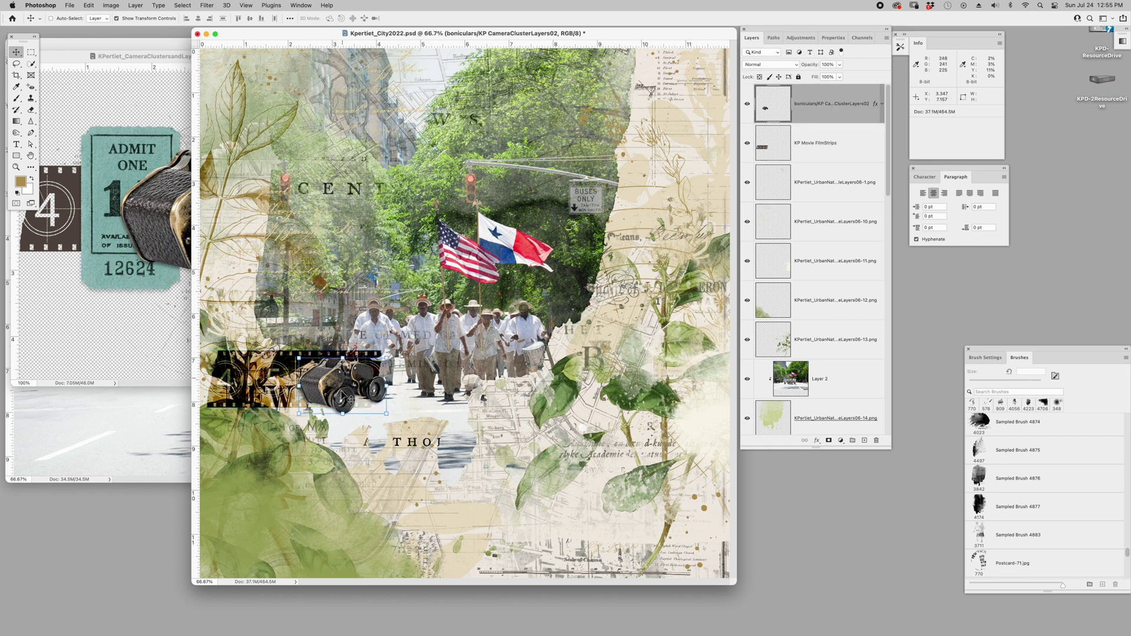
drag(351, 401, 386, 414)
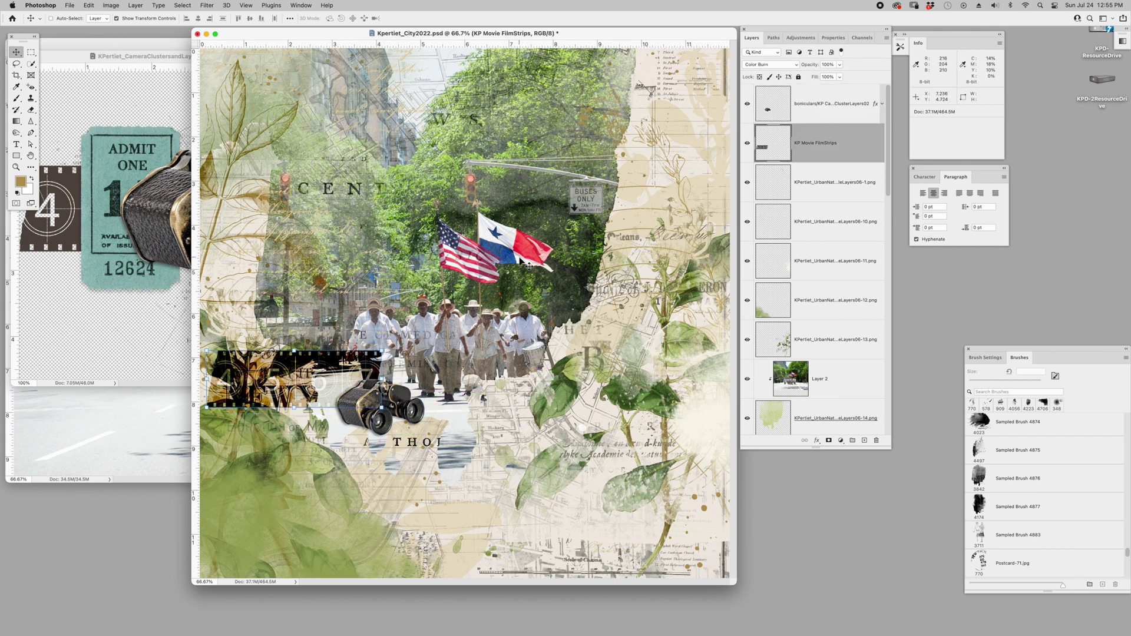
key(alt+bracketleft)
drag(451, 271, 436, 290)
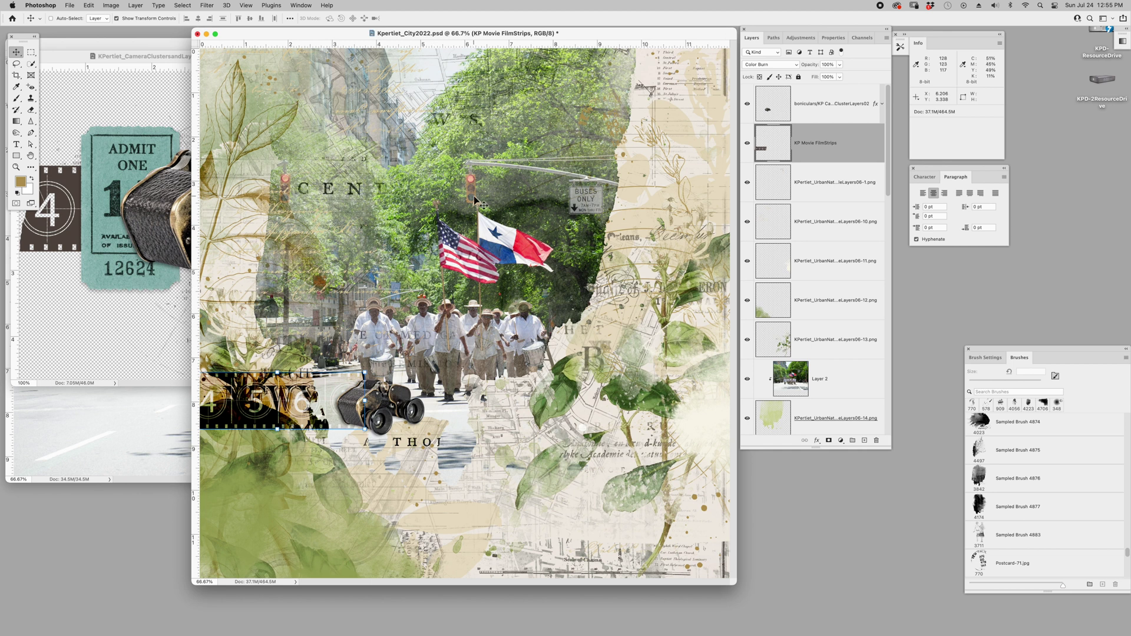
drag(303, 361, 653, 155)
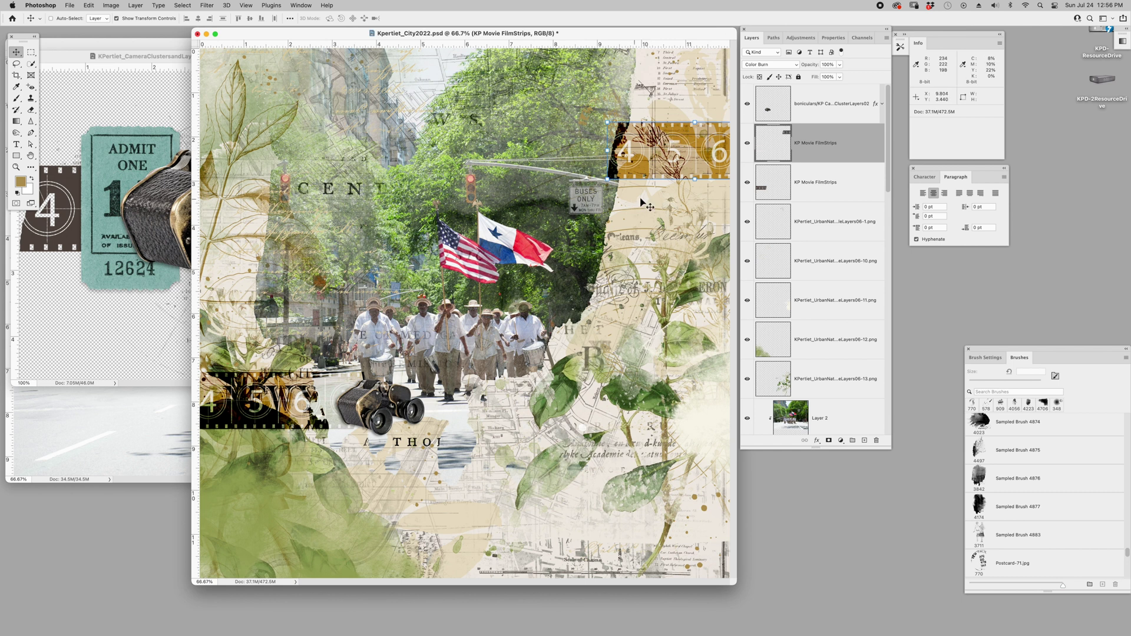
- Change texture layer 06-12's blend mode from Normal to Multiply
click(825, 184)
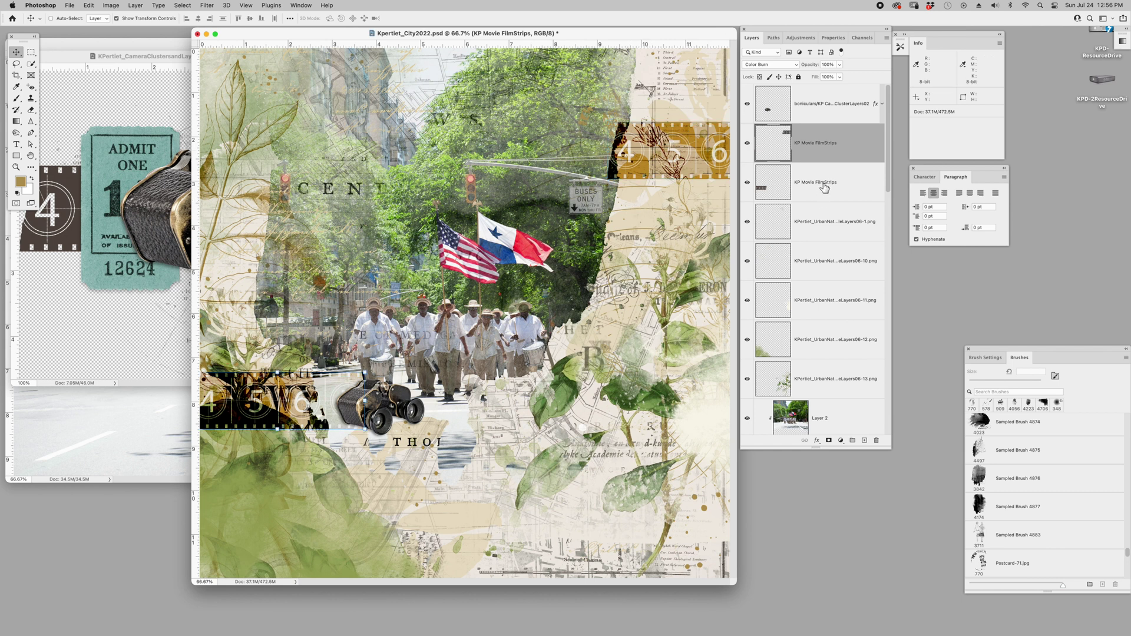
click(822, 347)
click(770, 64)
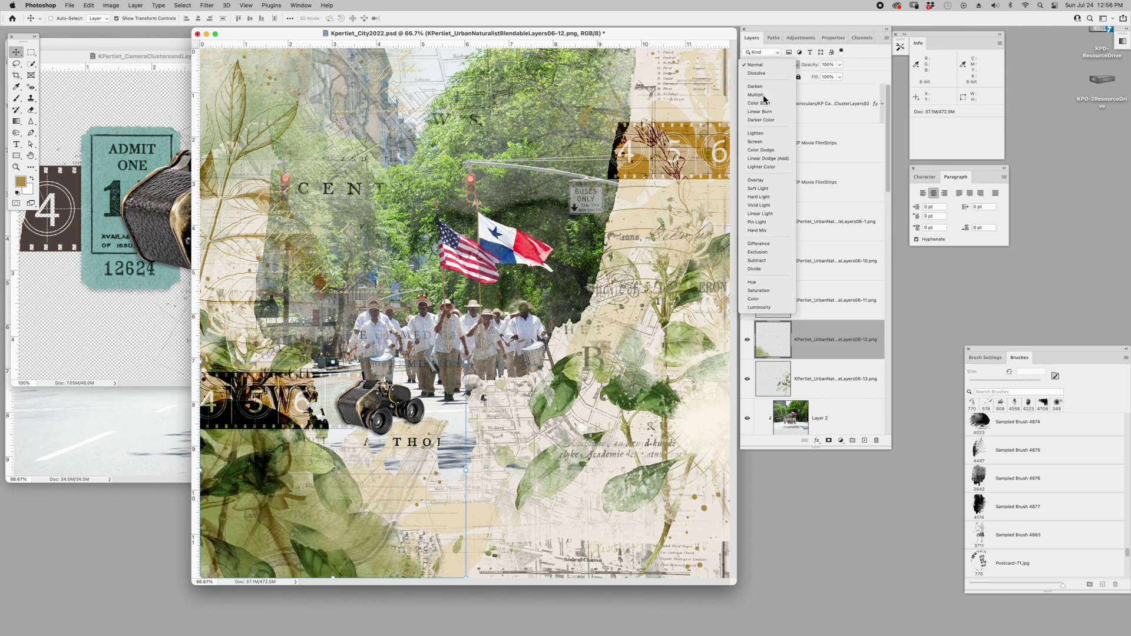
click(762, 94)
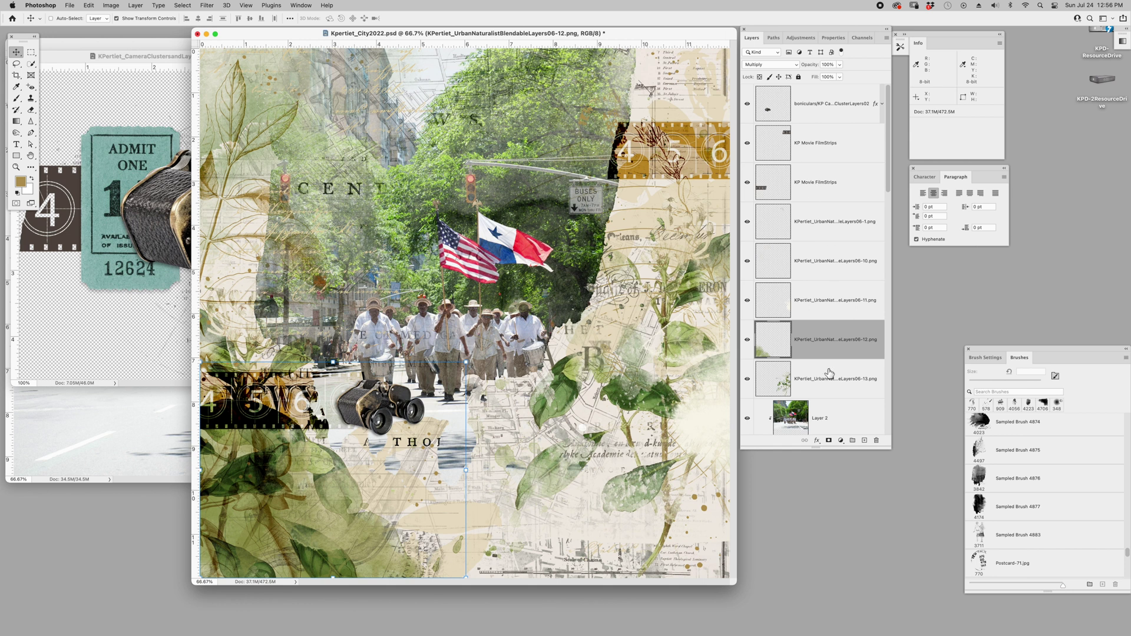
scroll(834, 355, down, 6)
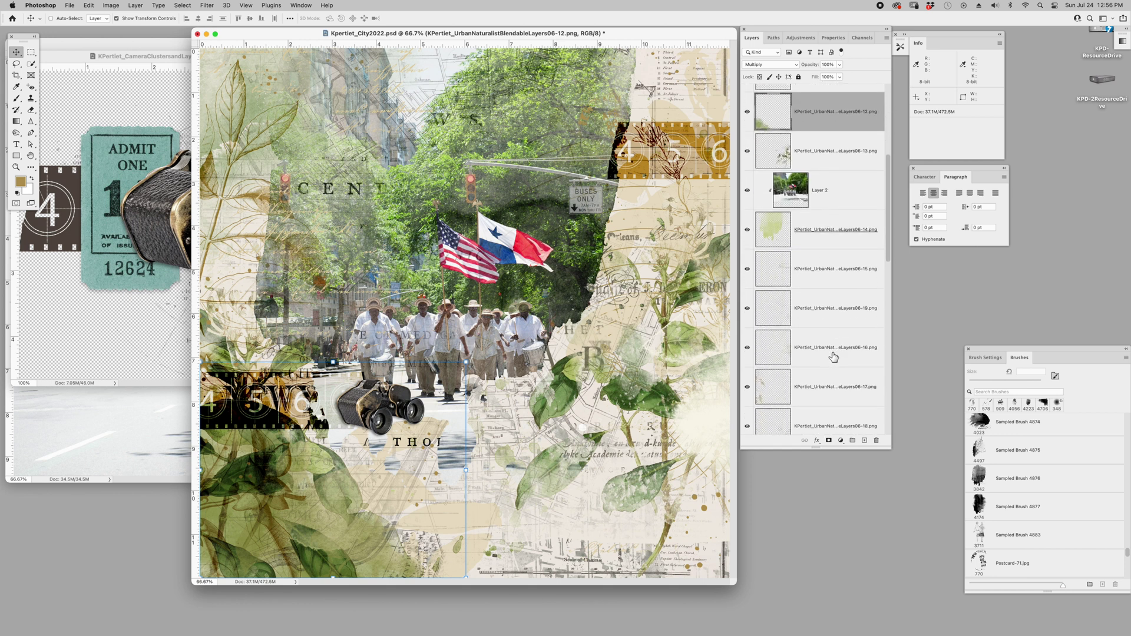
scroll(833, 357, up, 2)
scroll(833, 356, down, 8)
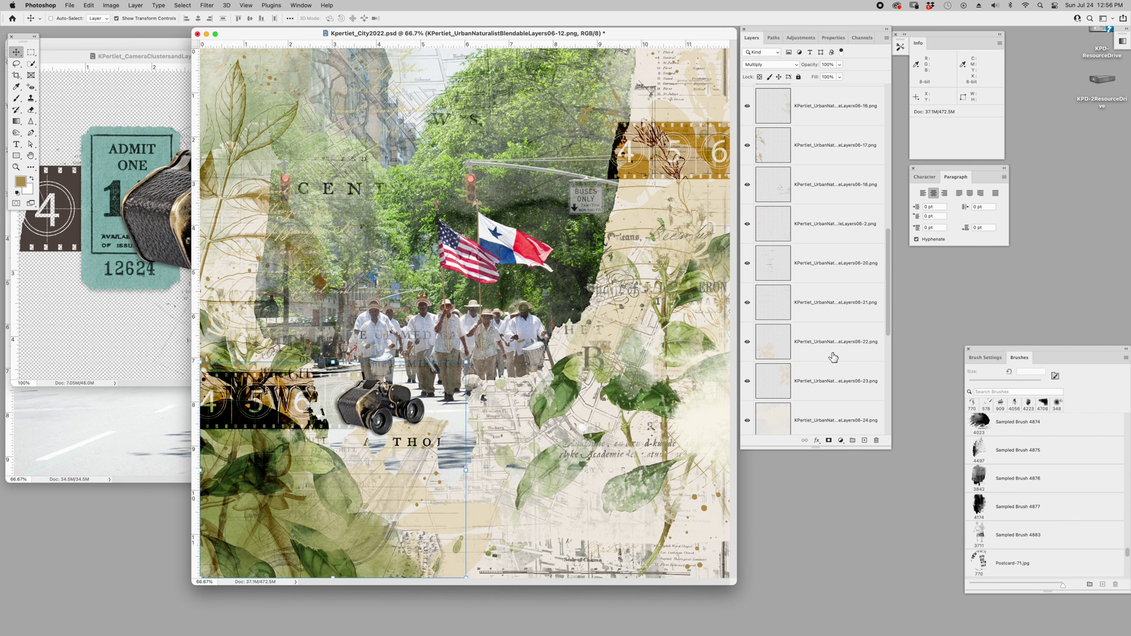
- Nudge layer 06-12 slightly down-left and shift layer 06-7 to the left
scroll(832, 348, up, 7)
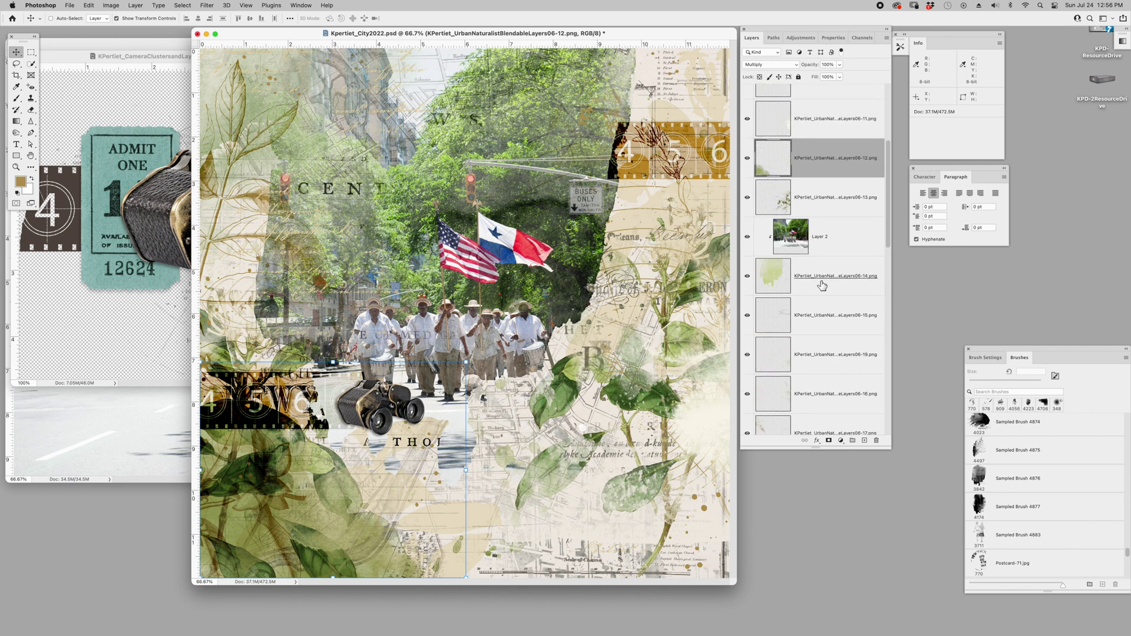
drag(354, 485, 348, 505)
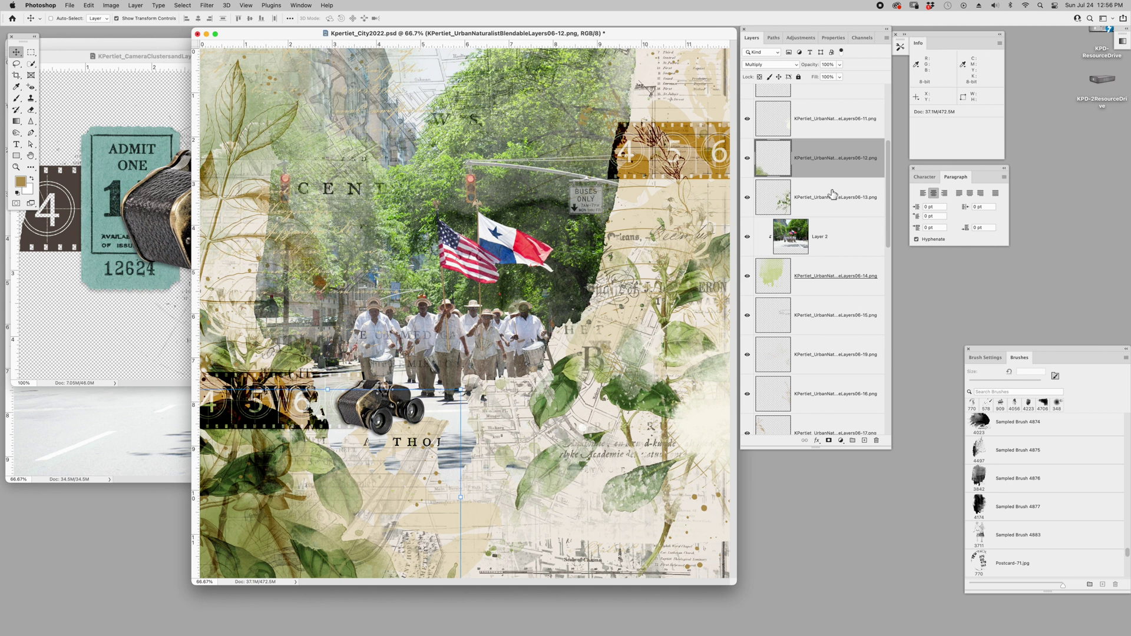
scroll(807, 187, down, 8)
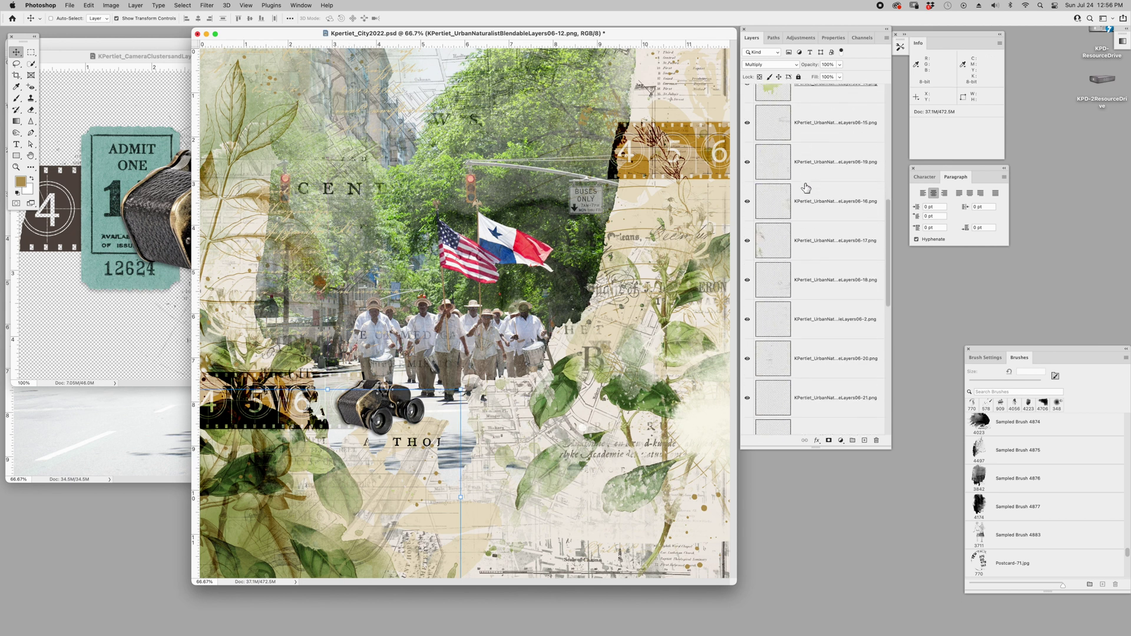
scroll(806, 187, down, 6)
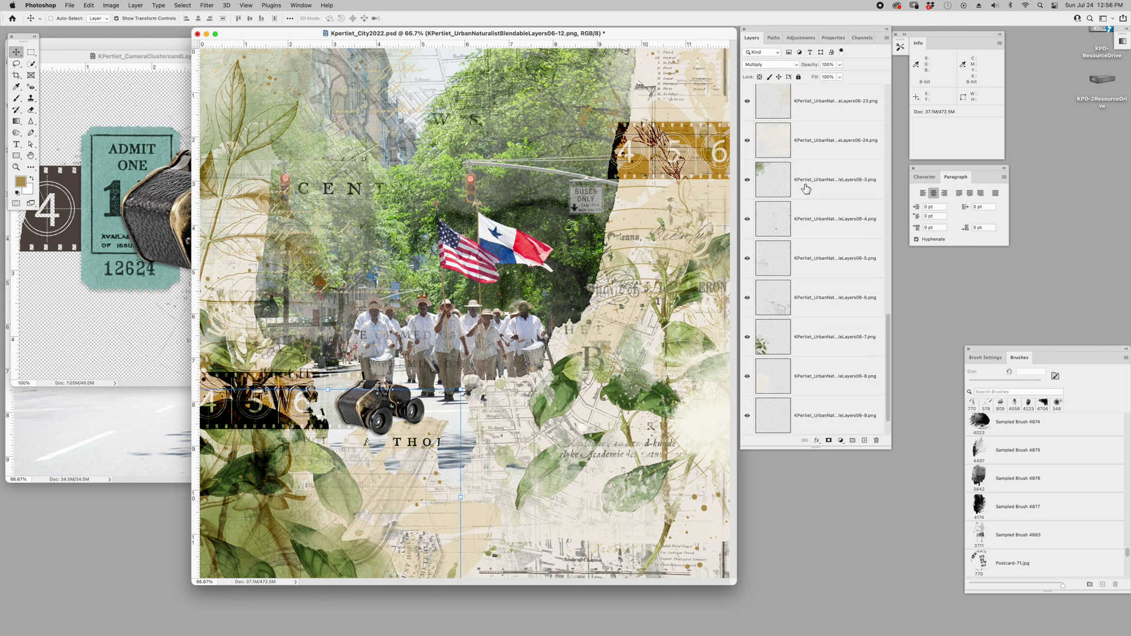
click(804, 348)
drag(518, 330, 480, 313)
scroll(806, 227, up, 5)
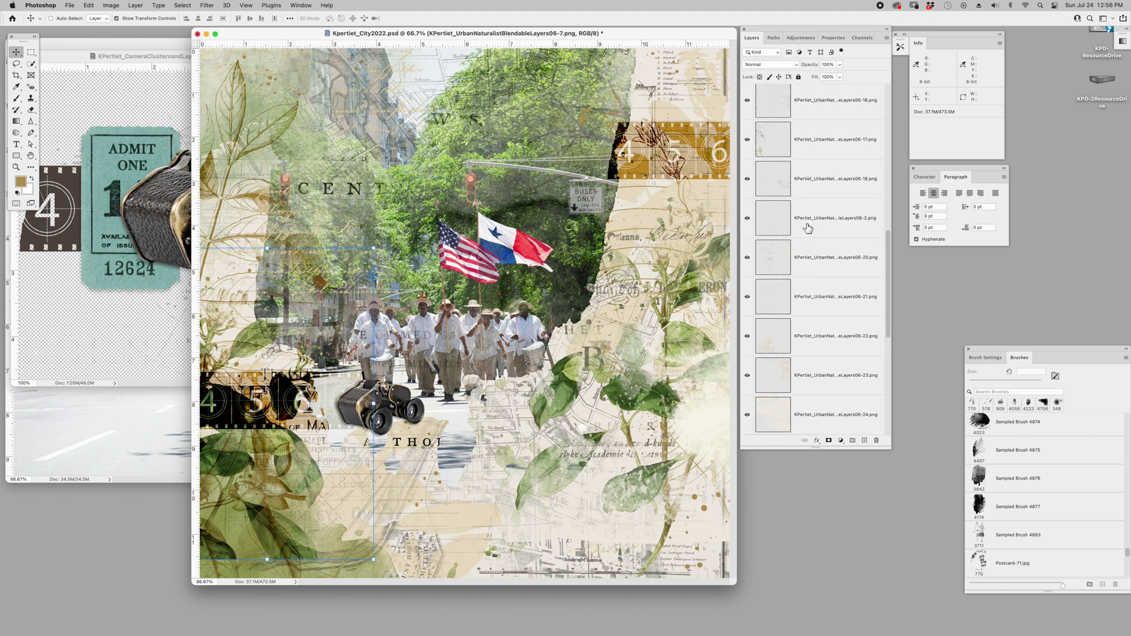
- Move the lower film strip and binoculars up-left together, then select only the binoculars layer
scroll(802, 224, up, 10)
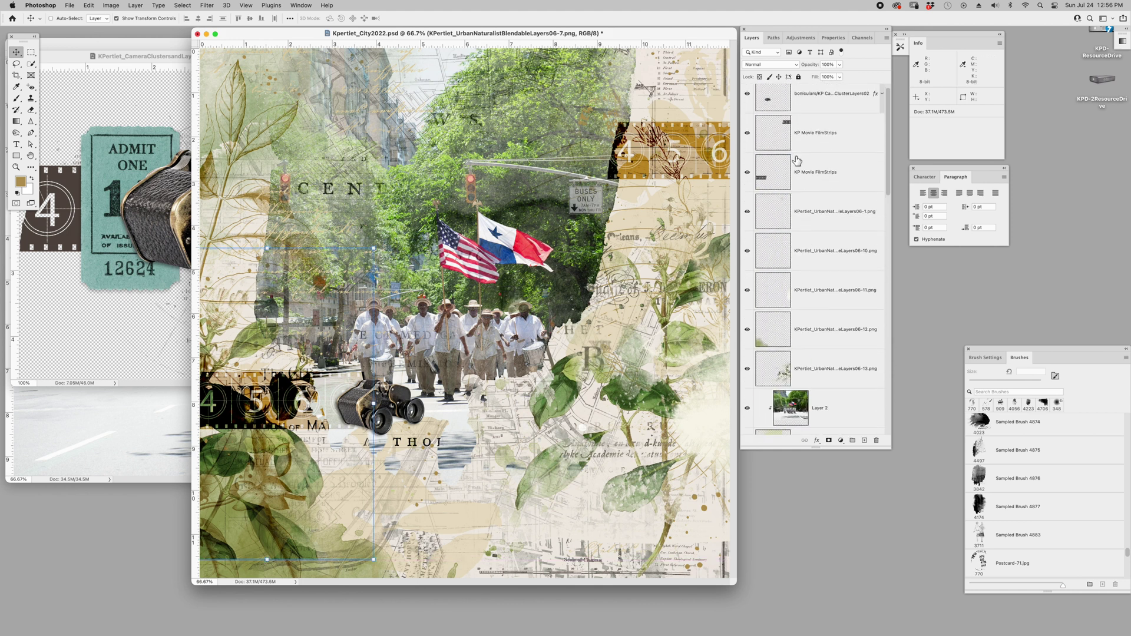
click(805, 158)
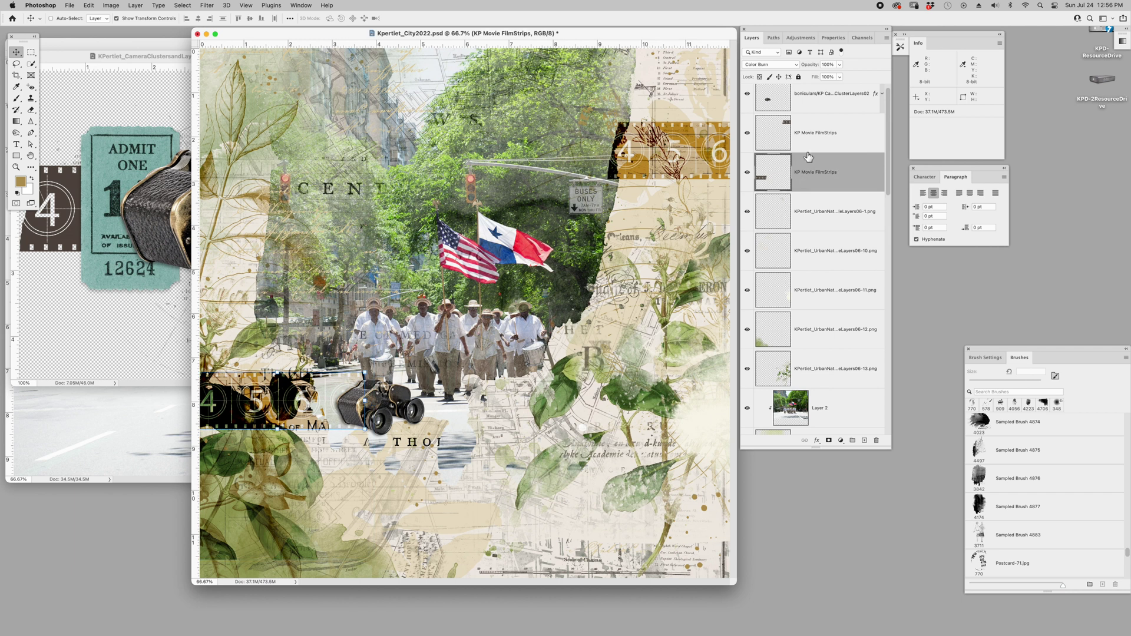
super+click(816, 101)
drag(512, 369, 503, 347)
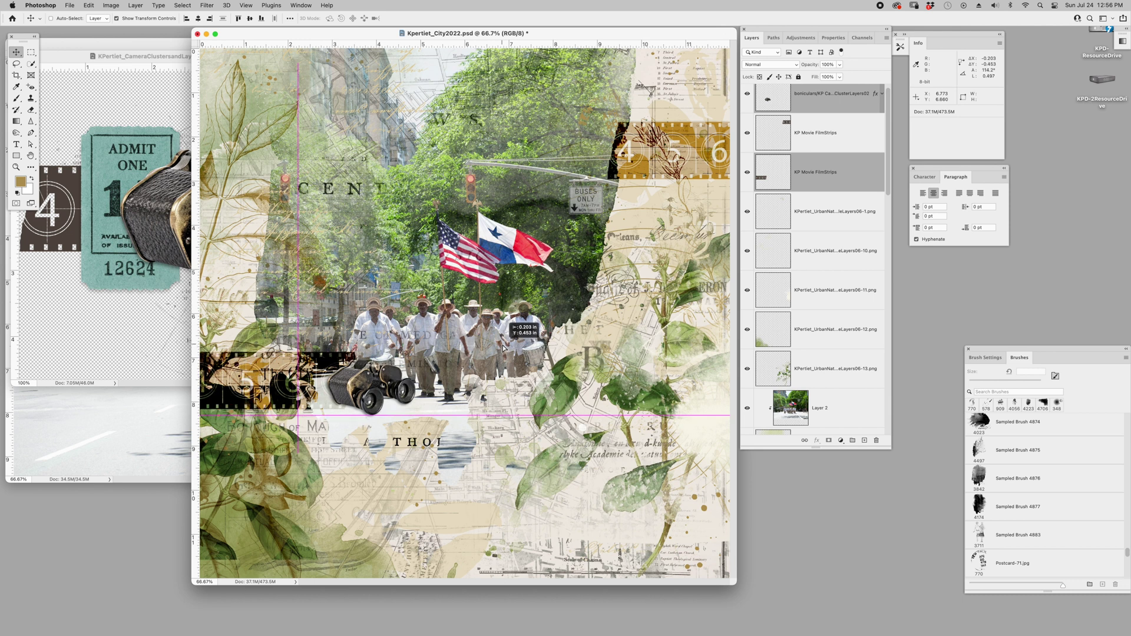
scroll(825, 177, up, 1)
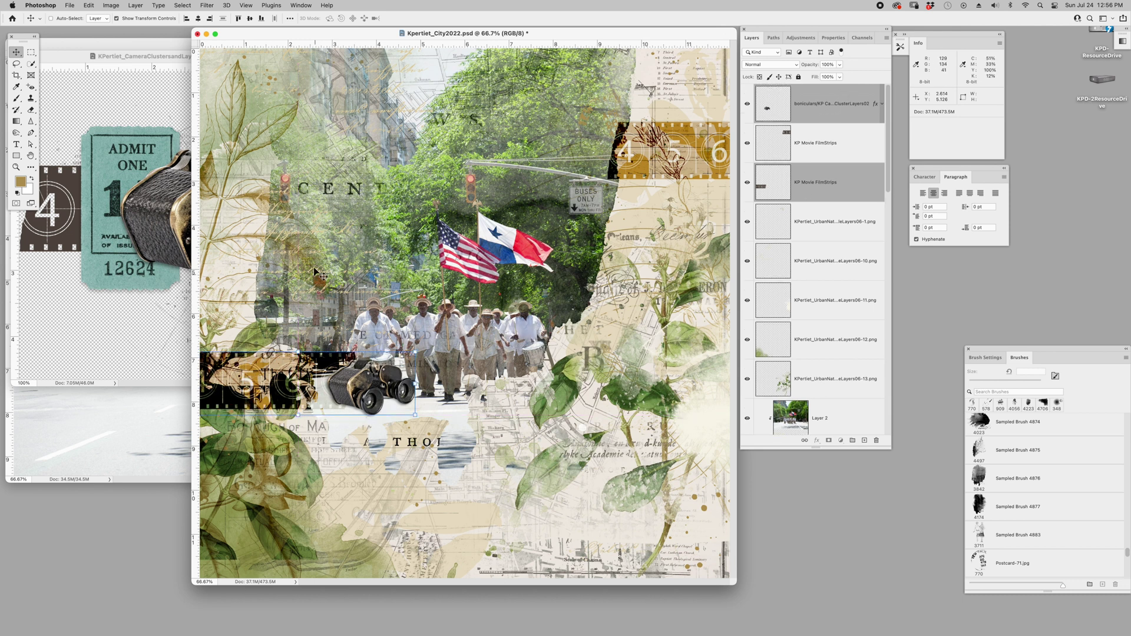
drag(428, 288, 446, 275)
click(847, 112)
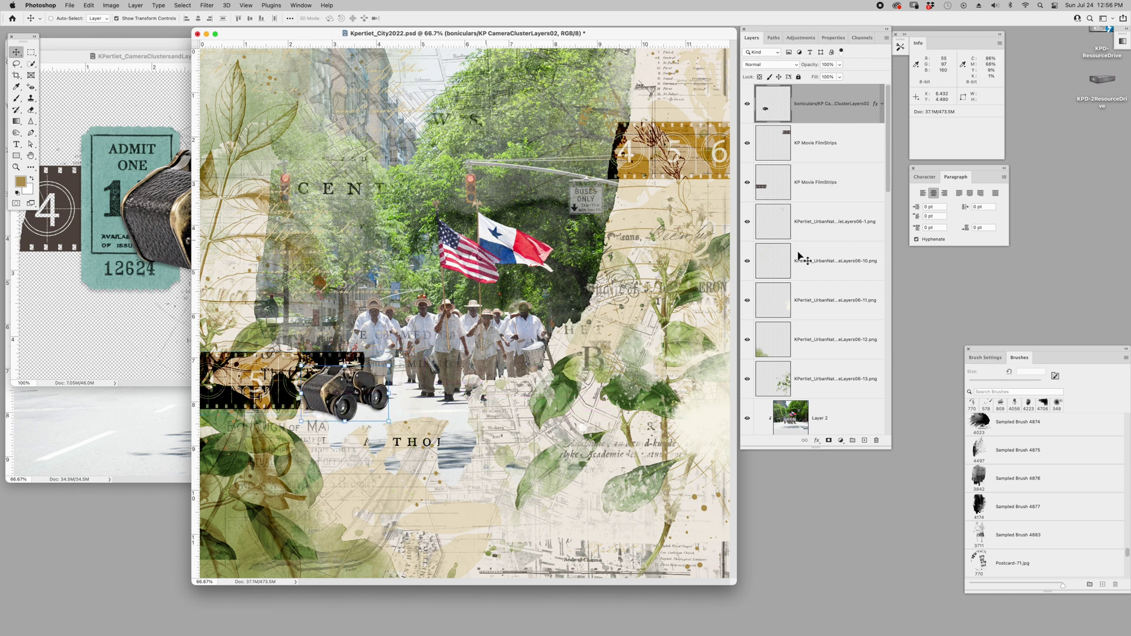
- Copy the ADMIT ONE ticket layer from the camera cluster document into the city page
click(823, 148)
click(88, 213)
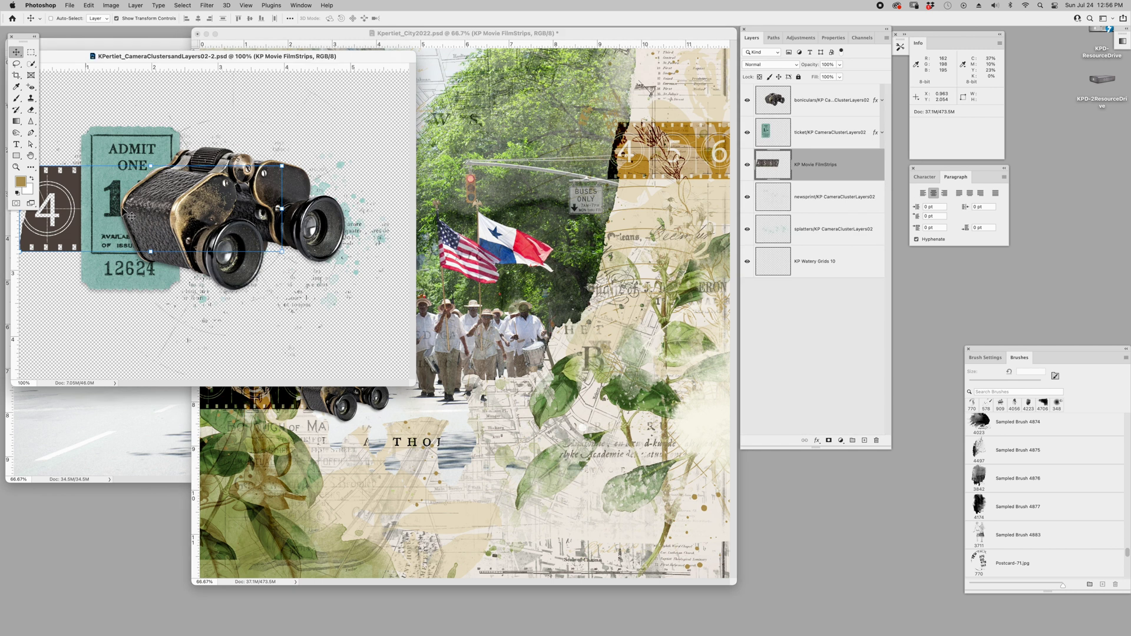
right_click(130, 150)
click(131, 151)
drag(131, 151, 316, 362)
- Scale the ticket to 86.4% beside the binoculars and open Hue/Saturation
drag(285, 439, 309, 406)
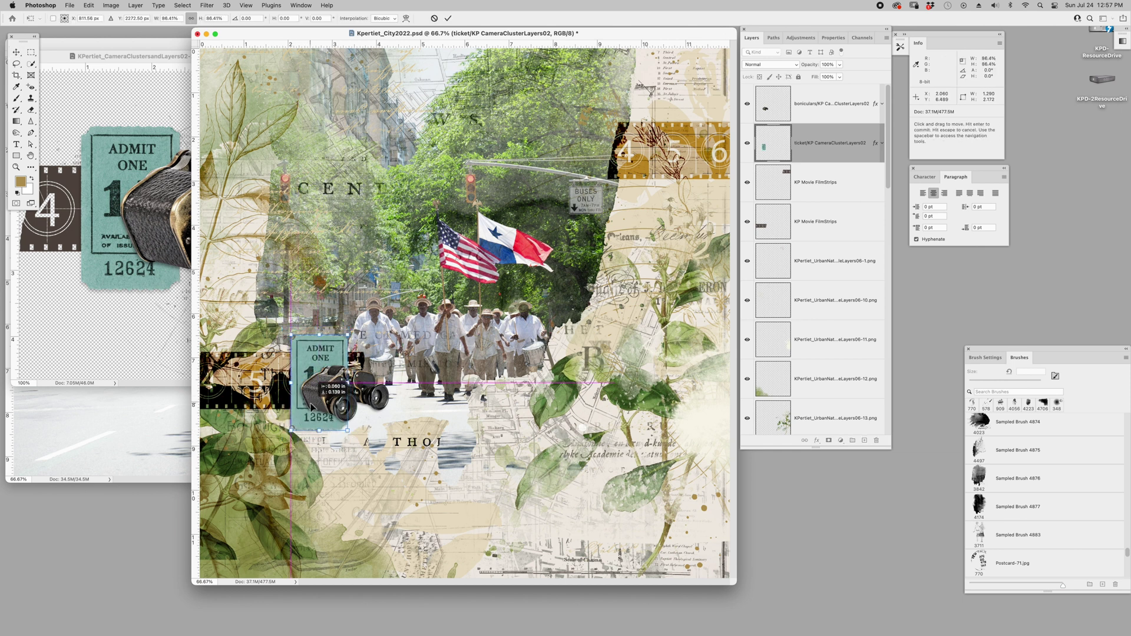
key(Return)
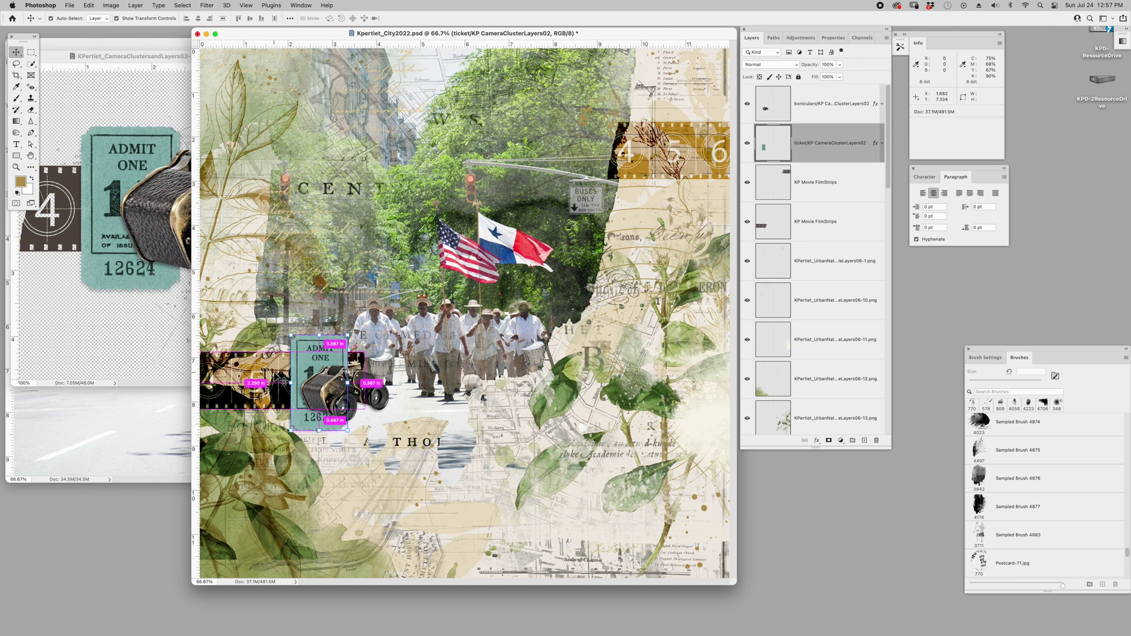
key(super+u)
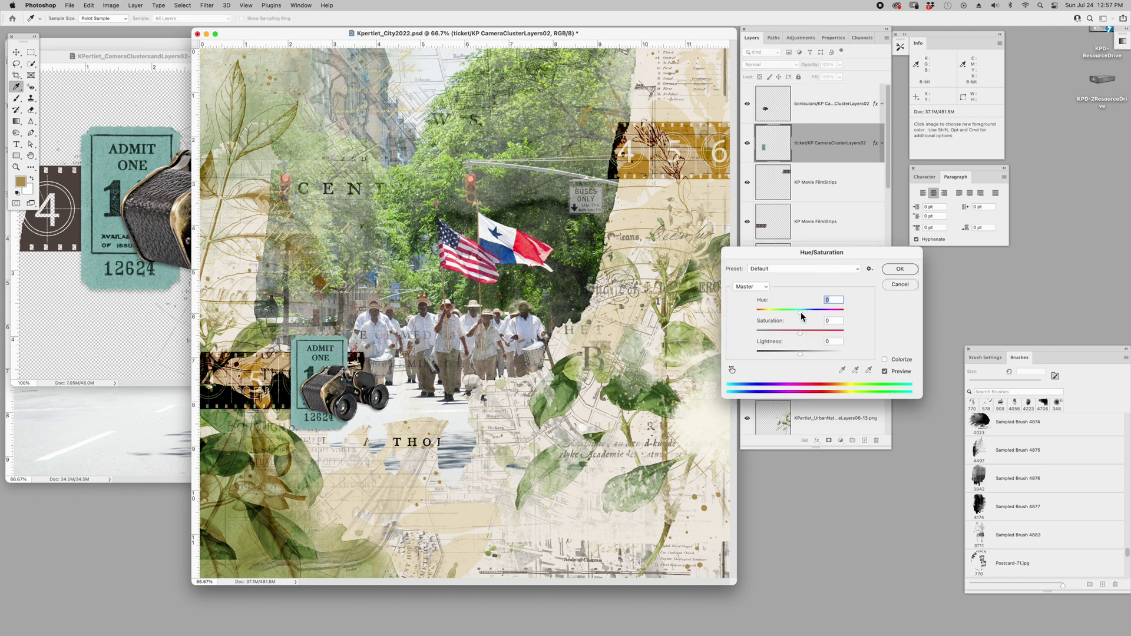
- Shift the ticket's hue toward green, then deepen shadows and brighten highlights with Levels
drag(800, 312, 772, 310)
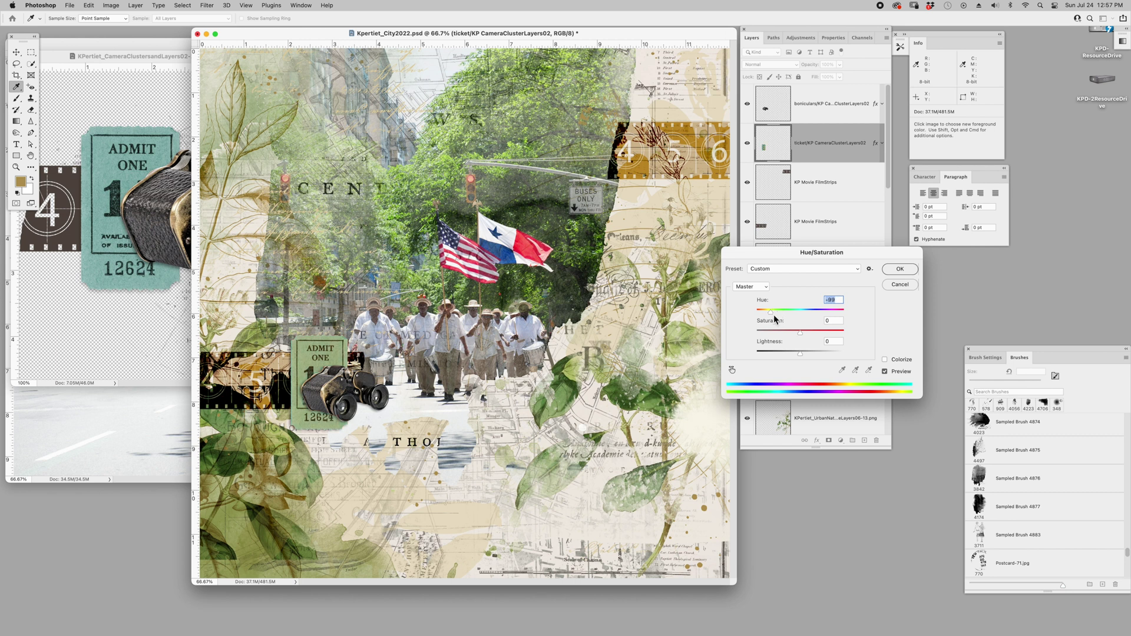
key(Return)
key(super+l)
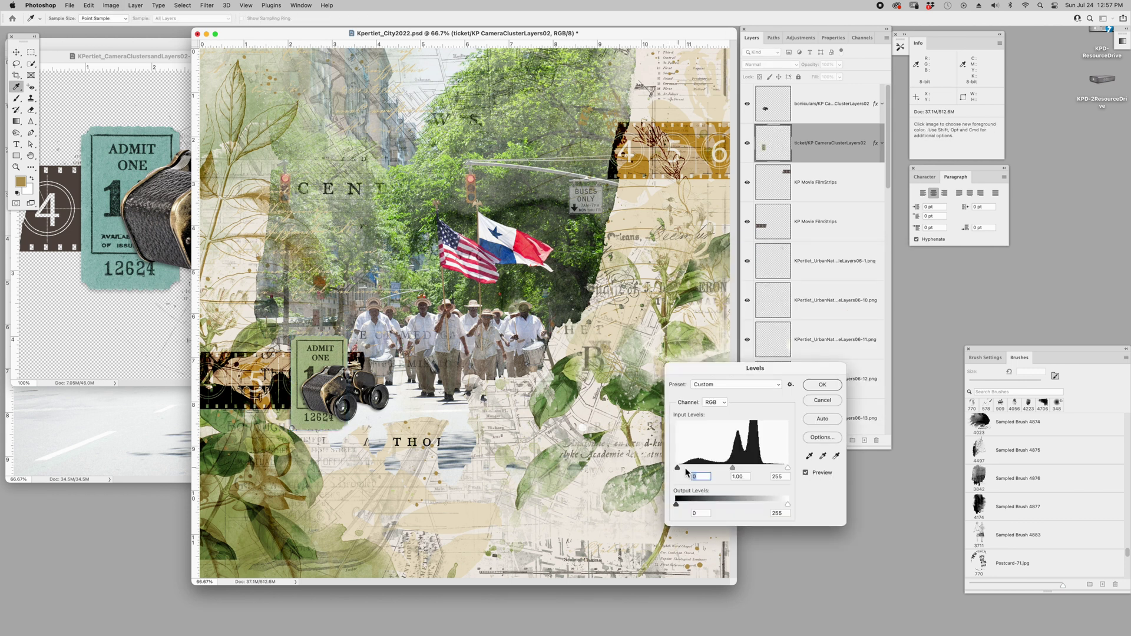
drag(678, 468, 687, 470)
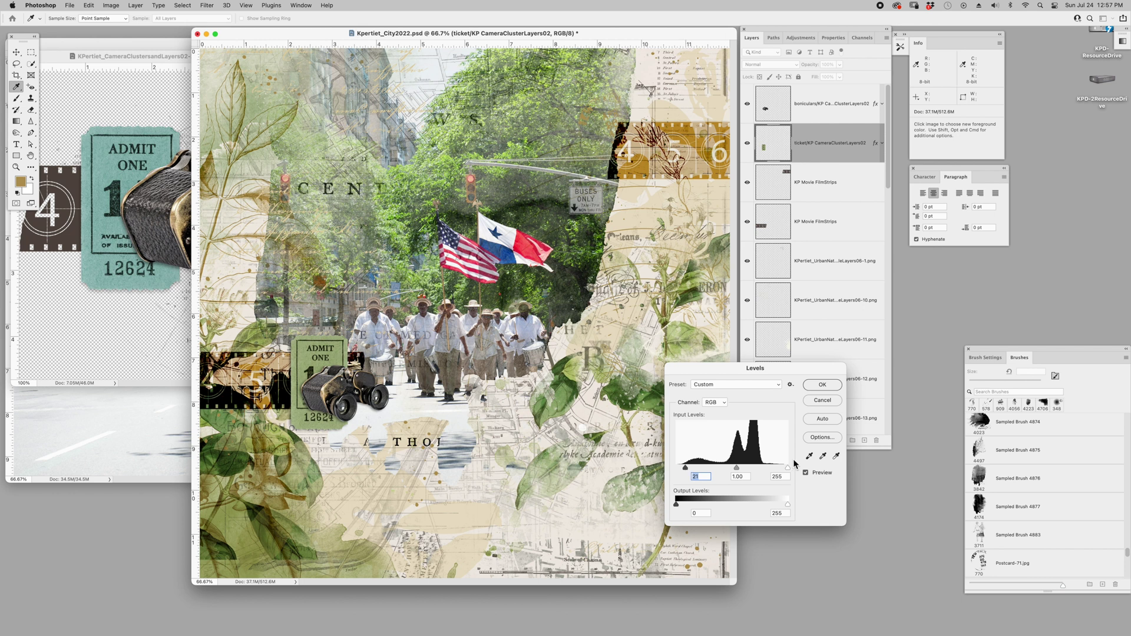
drag(779, 469, 791, 472)
key(Tab)
key(Tab)
key(Return)
- Slightly darken the ticket's midtones with a Curves adjustment
key(super+m)
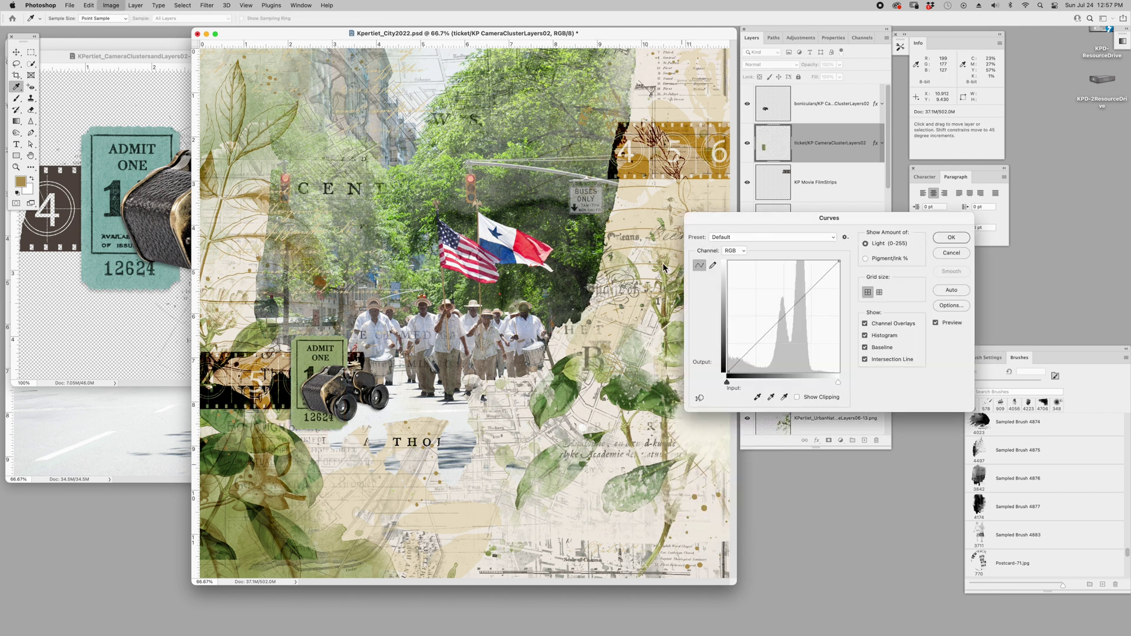
drag(793, 307, 796, 318)
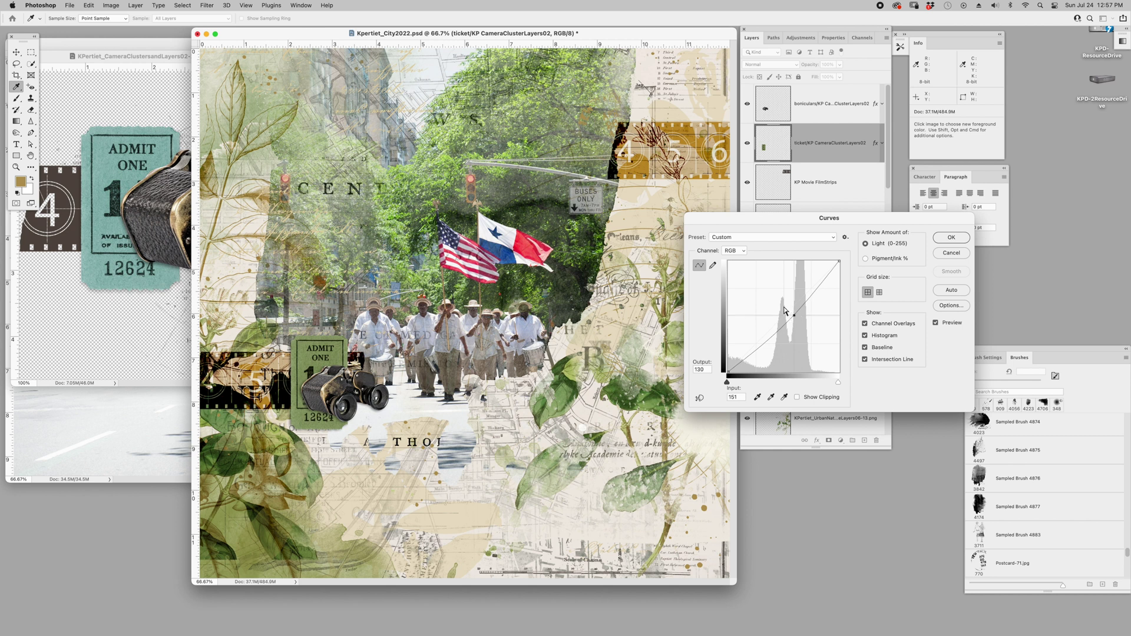
key(Return)
key(v)
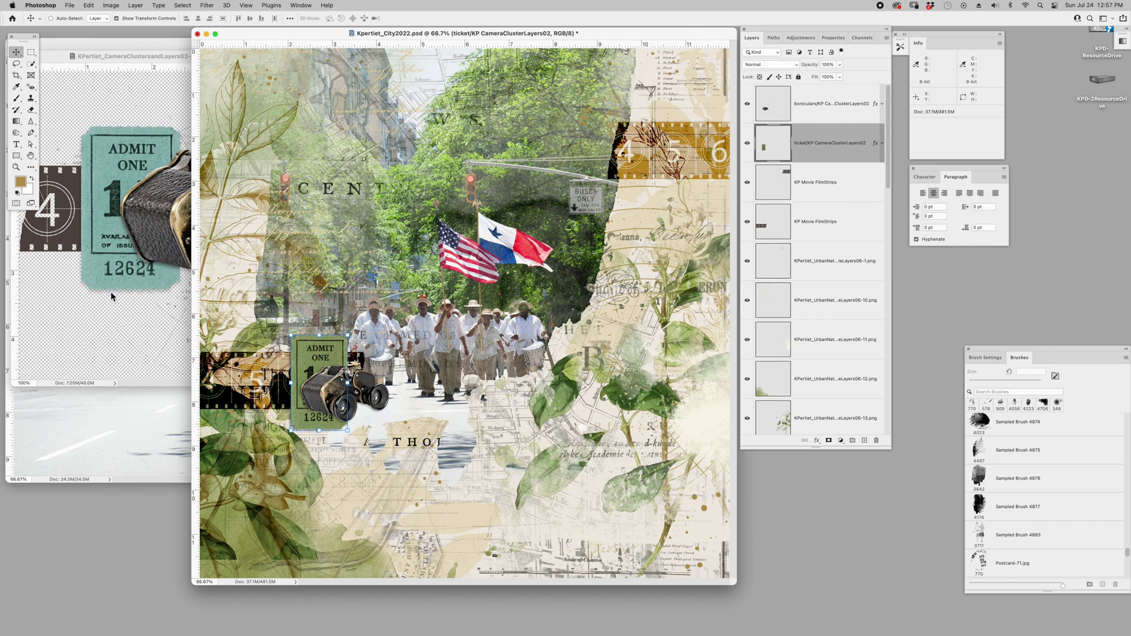
- Copy the newsprint texture into the city page, enlarged to about 143% and shifted right
click(85, 285)
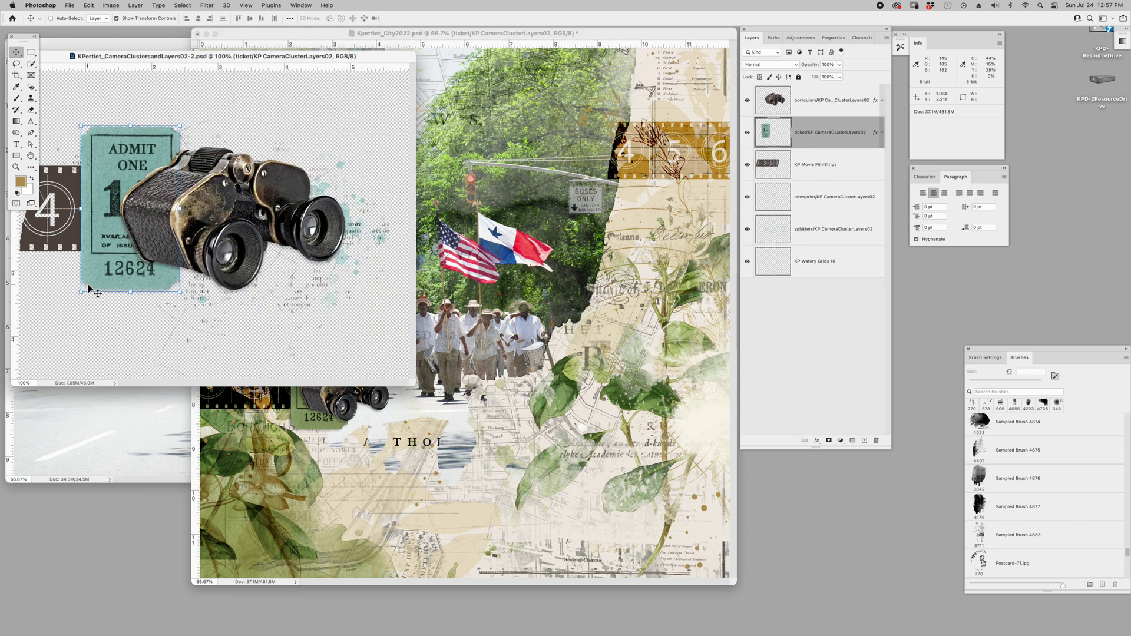
right_click(317, 283)
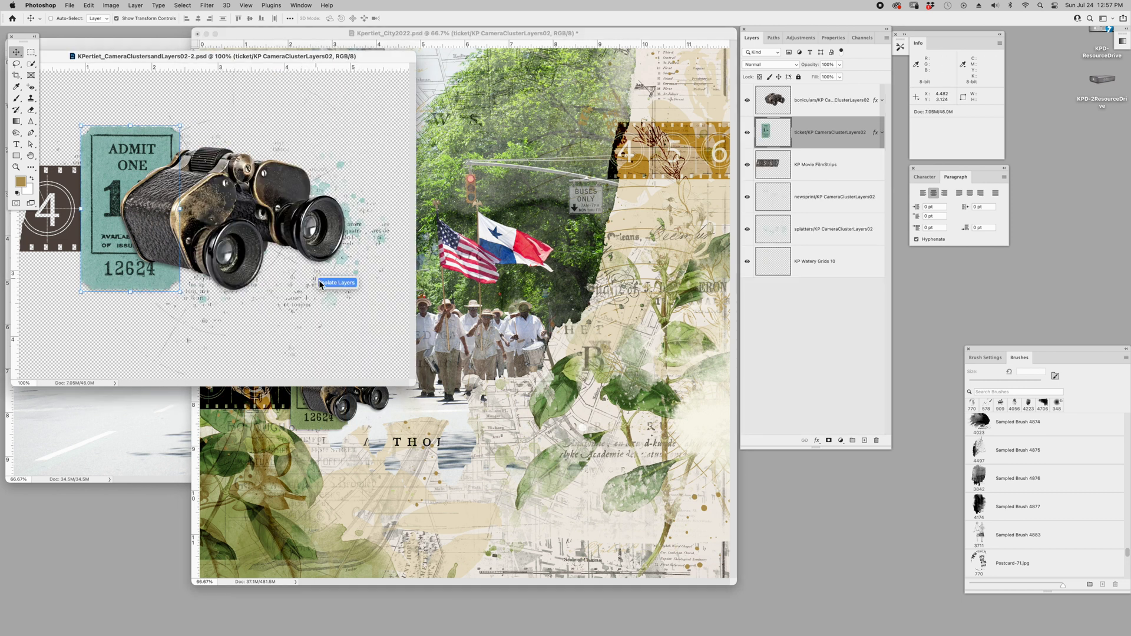
click(819, 209)
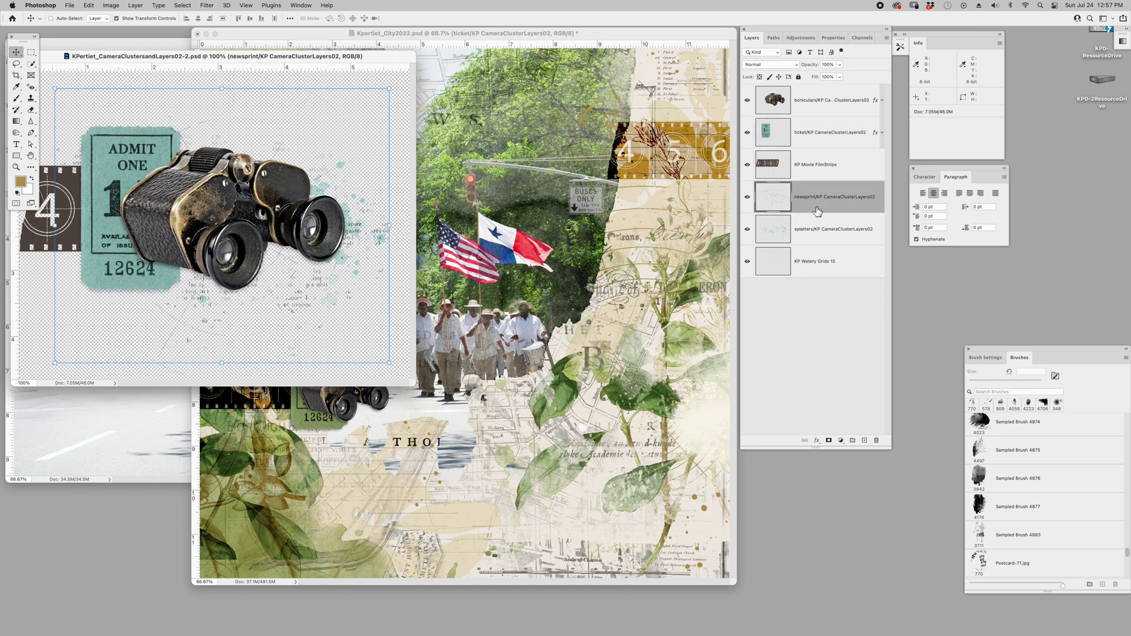
drag(819, 207, 383, 447)
drag(322, 343, 215, 307)
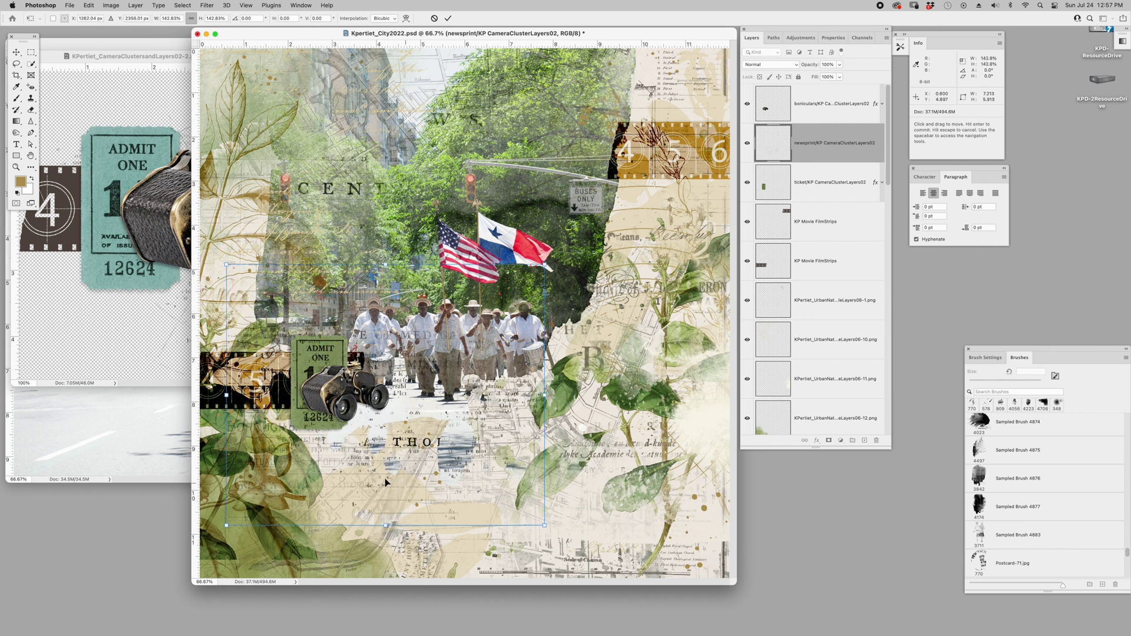
drag(249, 484, 313, 486)
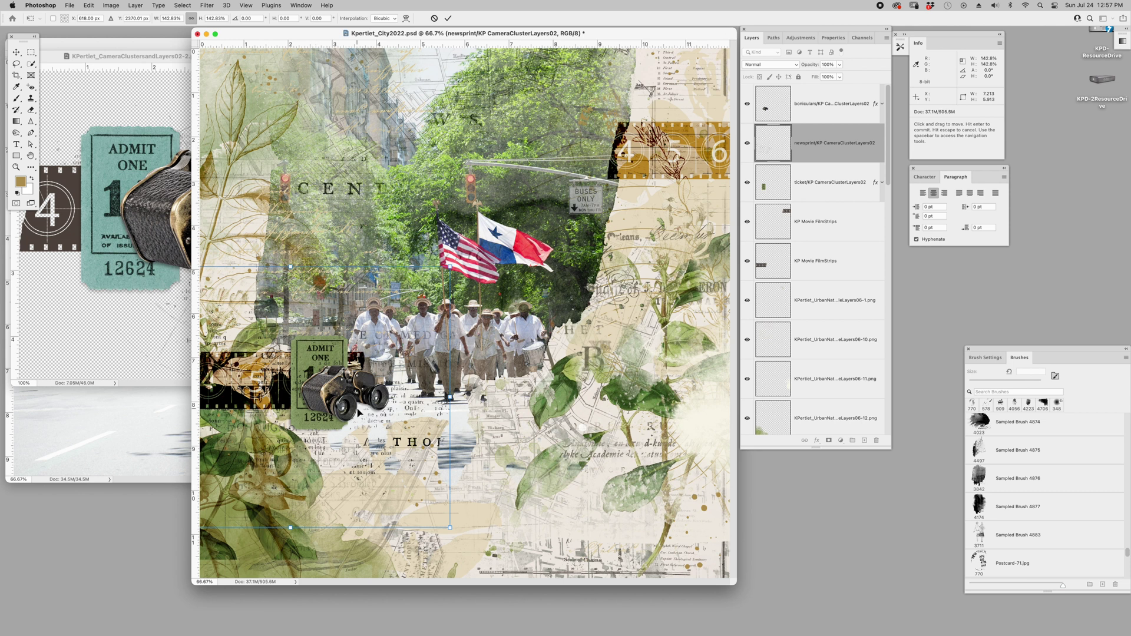
key(Return)
- Duplicate the newsprint layer and offset the copy up and to the right
key(super+j)
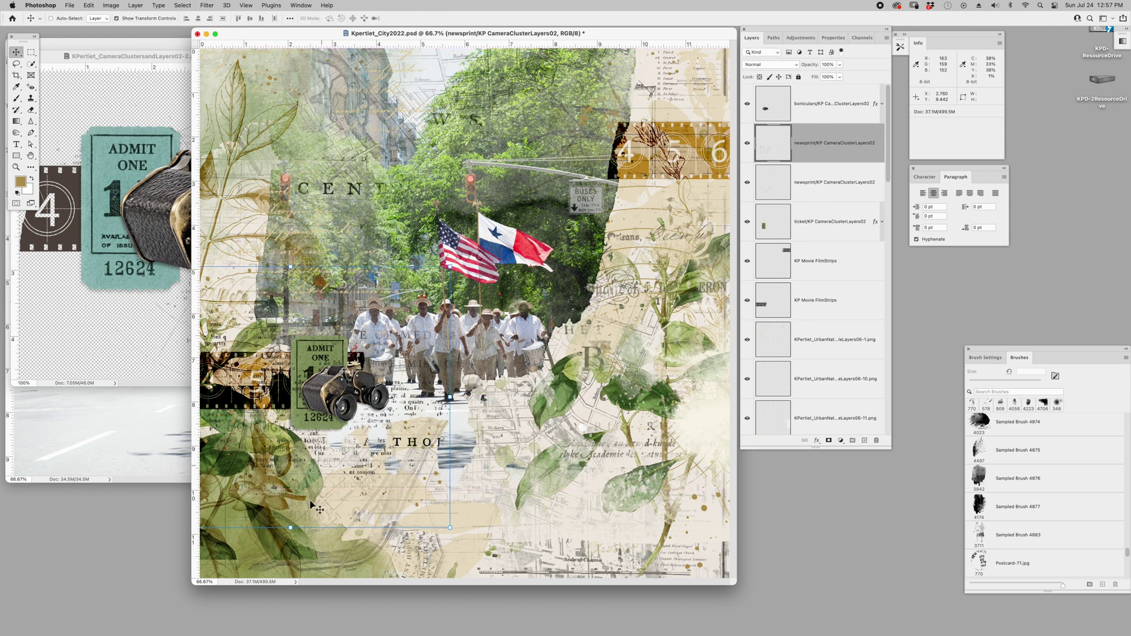
drag(615, 338, 643, 258)
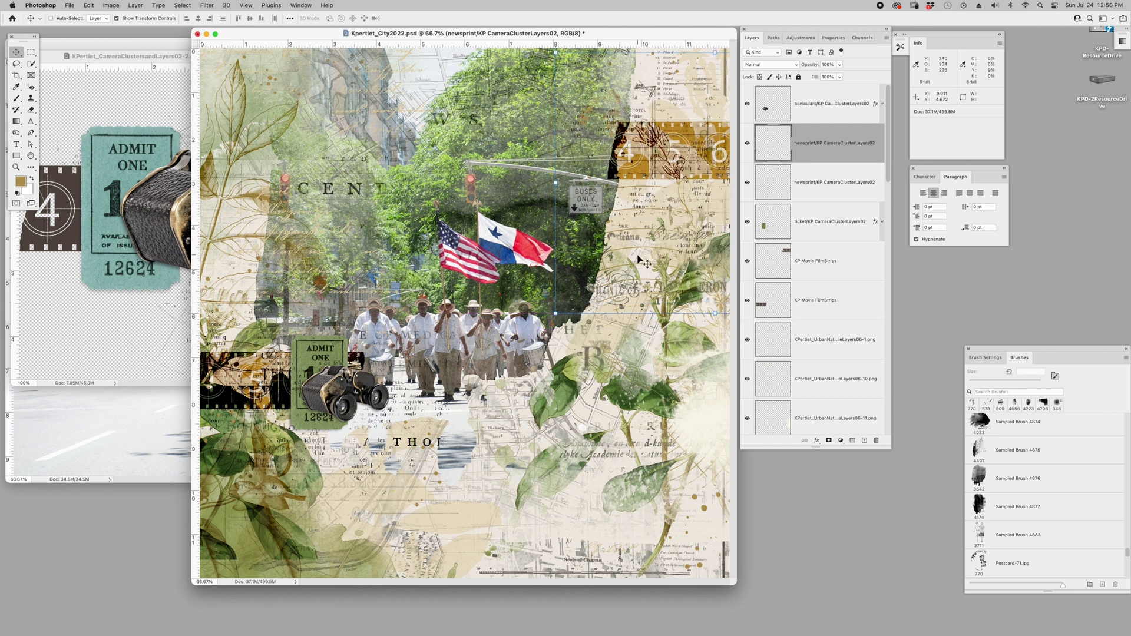
click(148, 281)
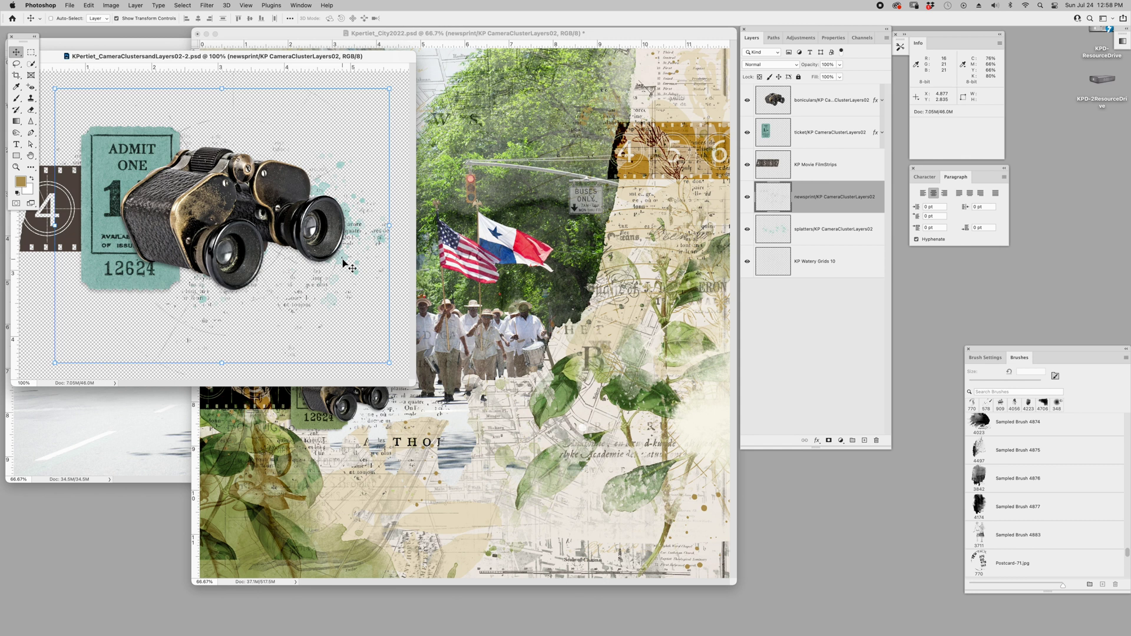
key(super+w)
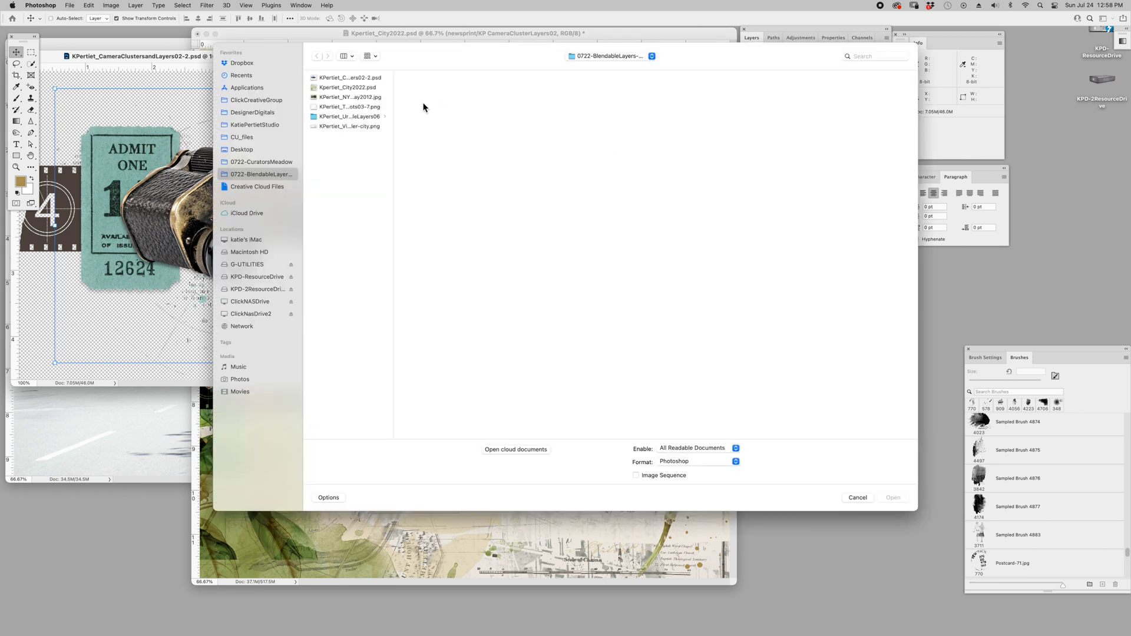
- Open the city title card PNG, copy it into the page, and scale it to about 56%
click(371, 126)
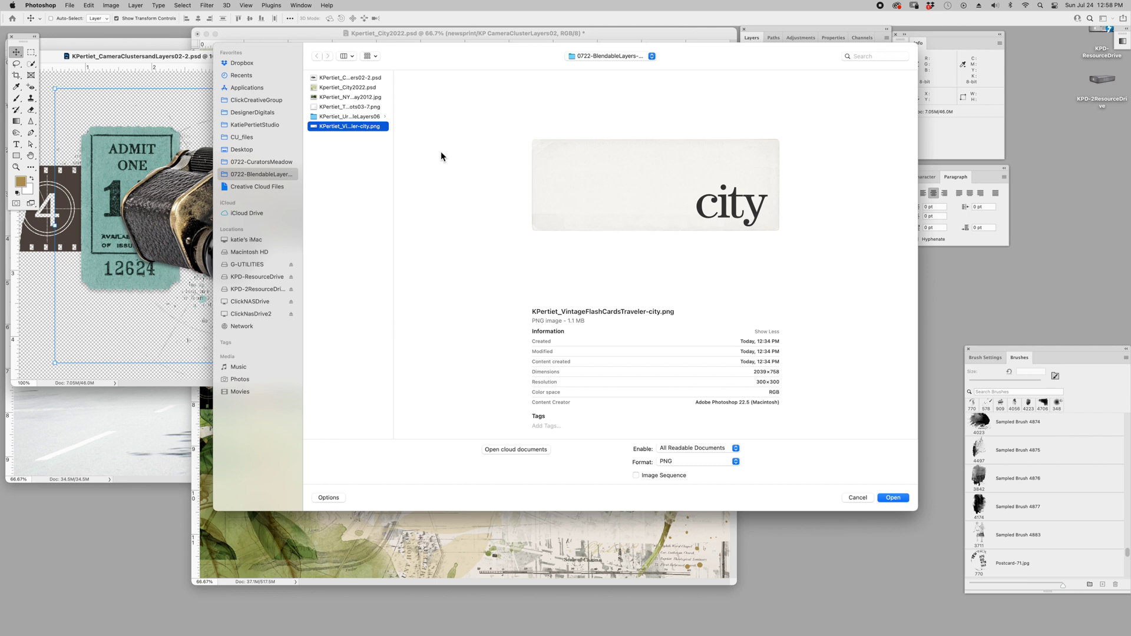
key(Return)
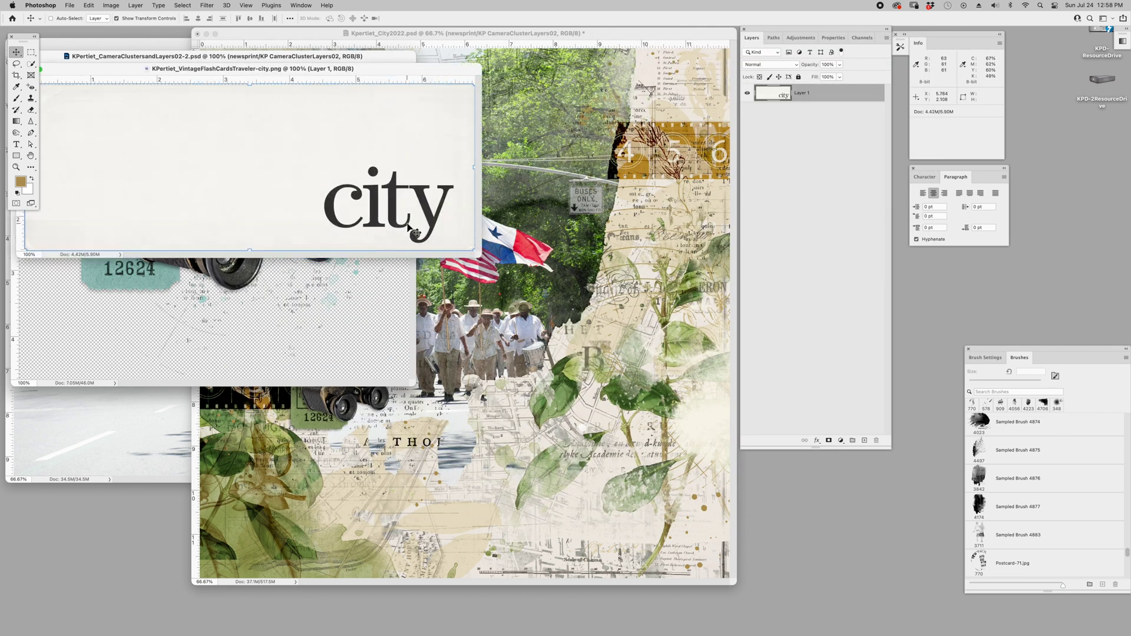
drag(424, 471, 425, 471)
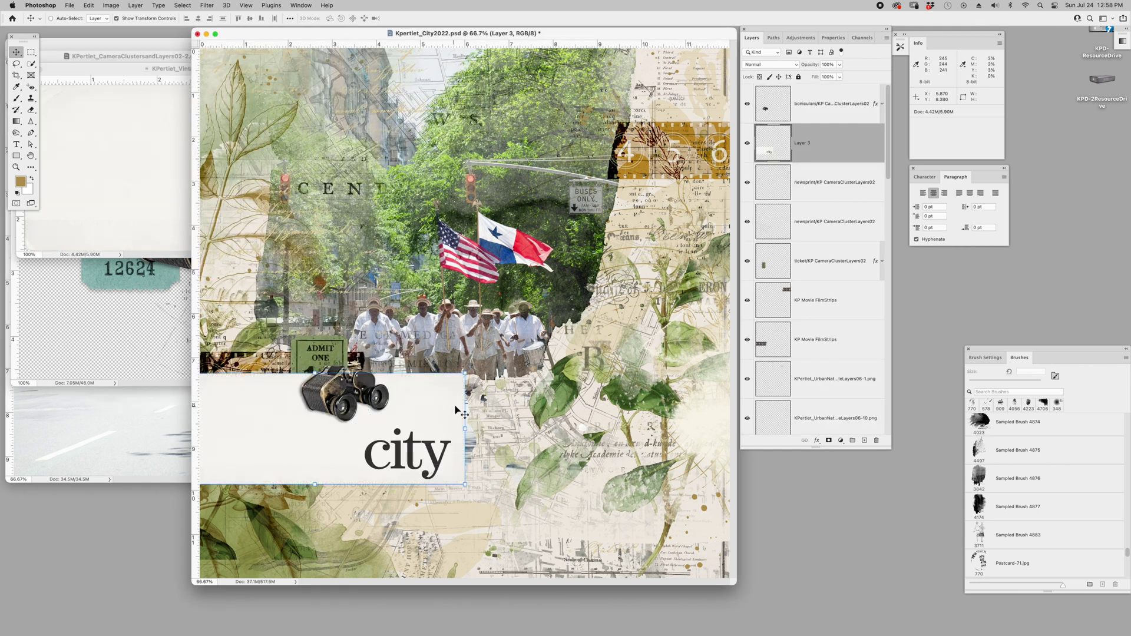
drag(466, 373, 344, 420)
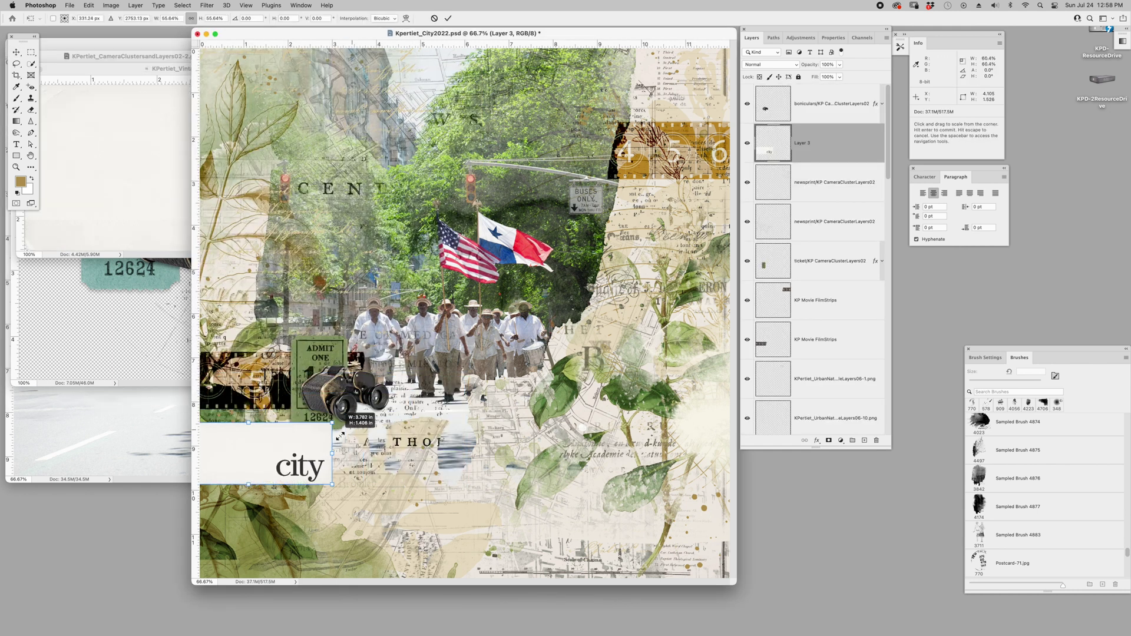
drag(316, 458, 393, 418)
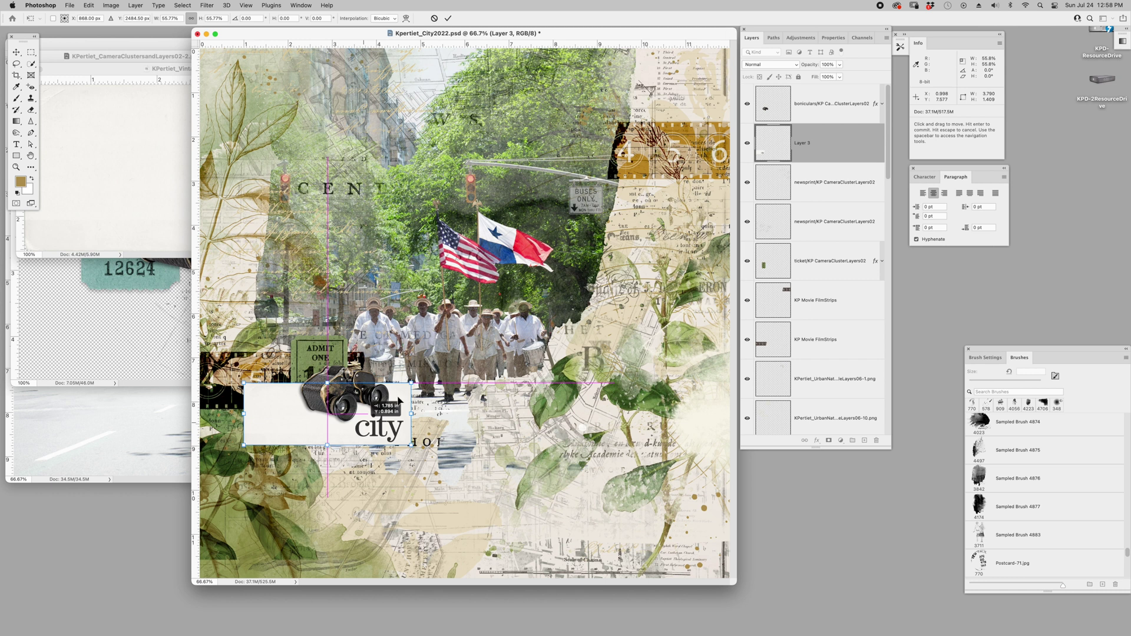
key(Return)
- Place the city card layer below the ticket, nudge it right, and shift the lower newsprint up
drag(828, 152, 835, 276)
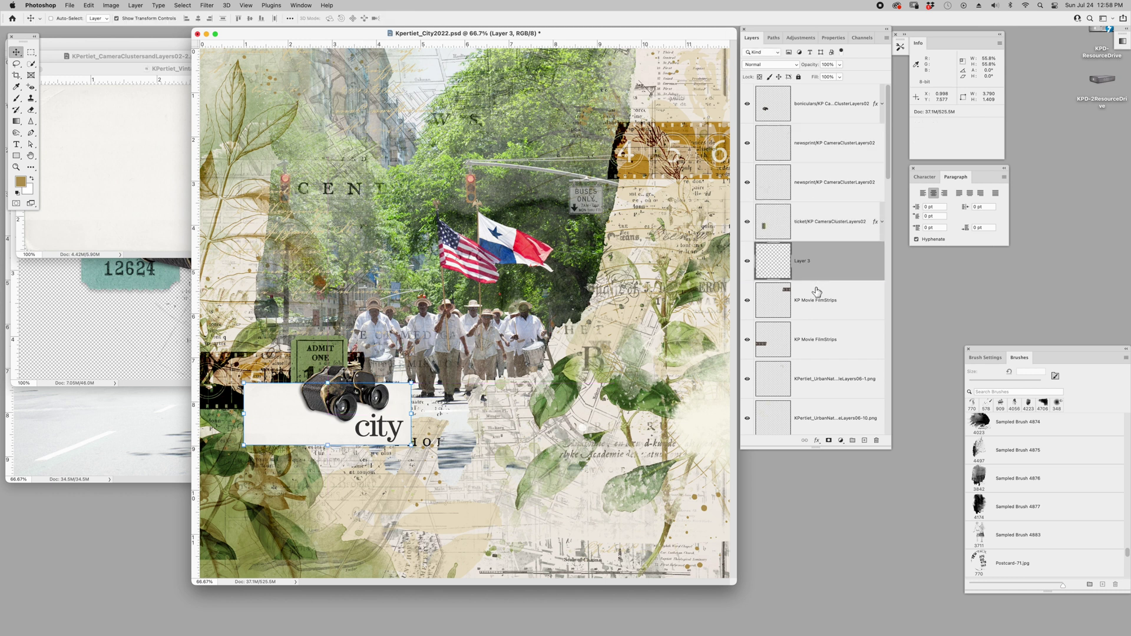
drag(491, 434, 513, 437)
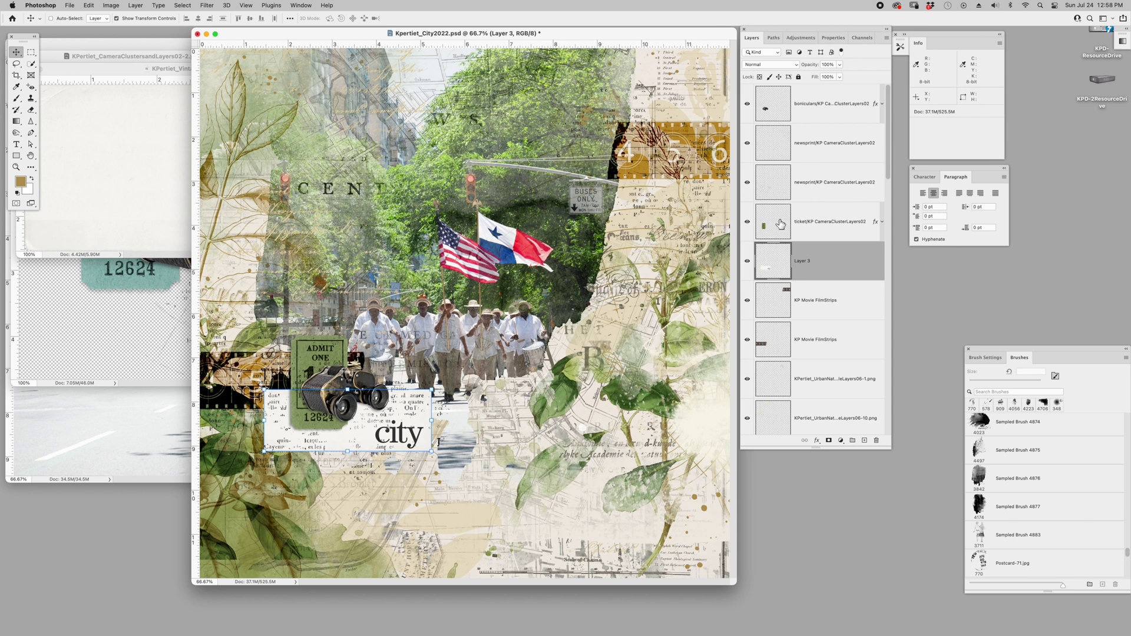
click(845, 187)
drag(516, 494, 521, 446)
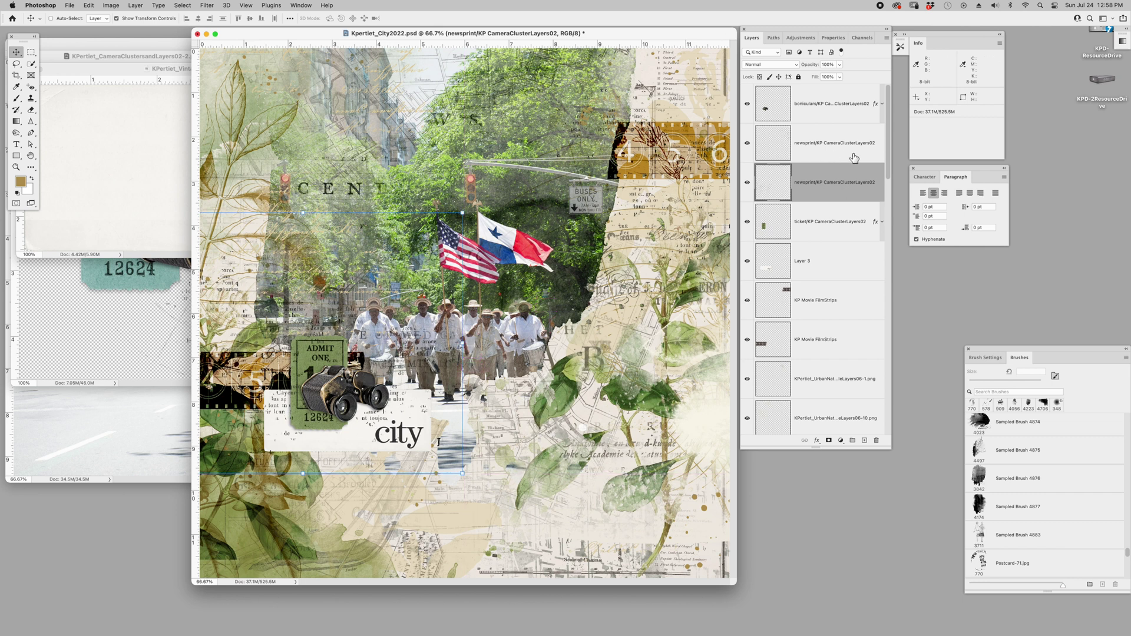
- Give the city card a drop shadow (35% opacity, 11 px distance, 16 px size) and nudge it left
click(833, 273)
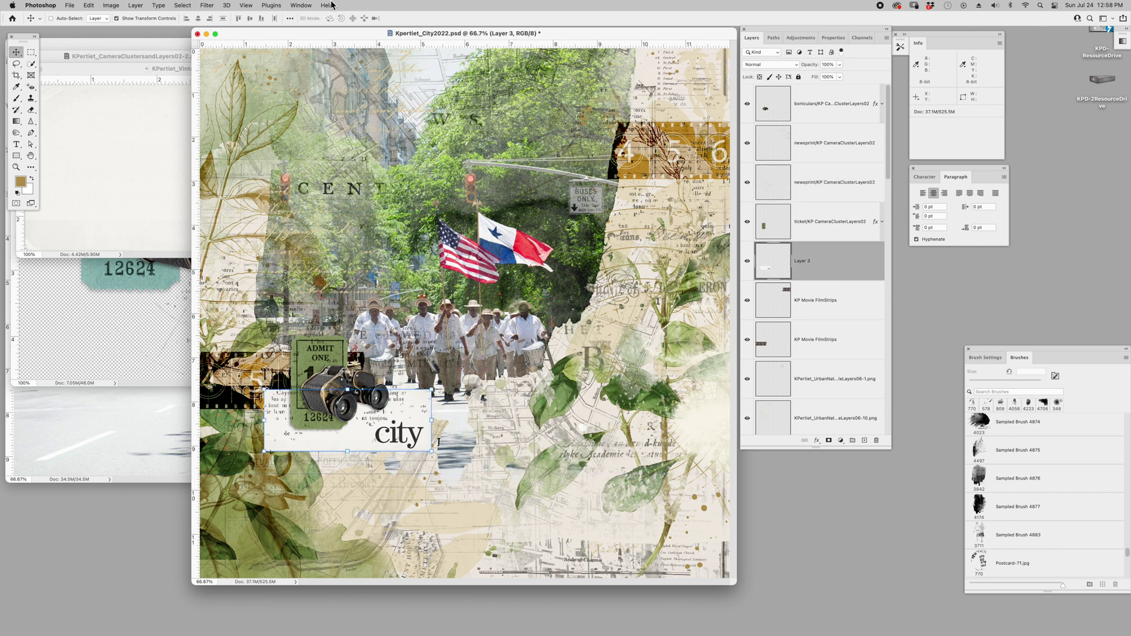
click(137, 5)
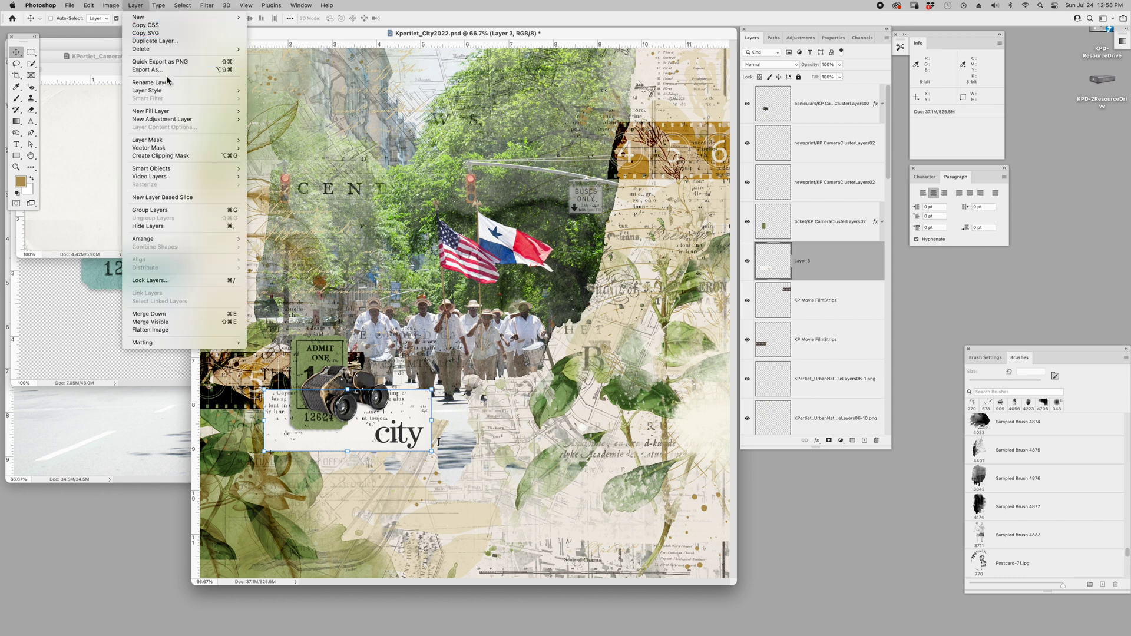
mouse_move(167, 91)
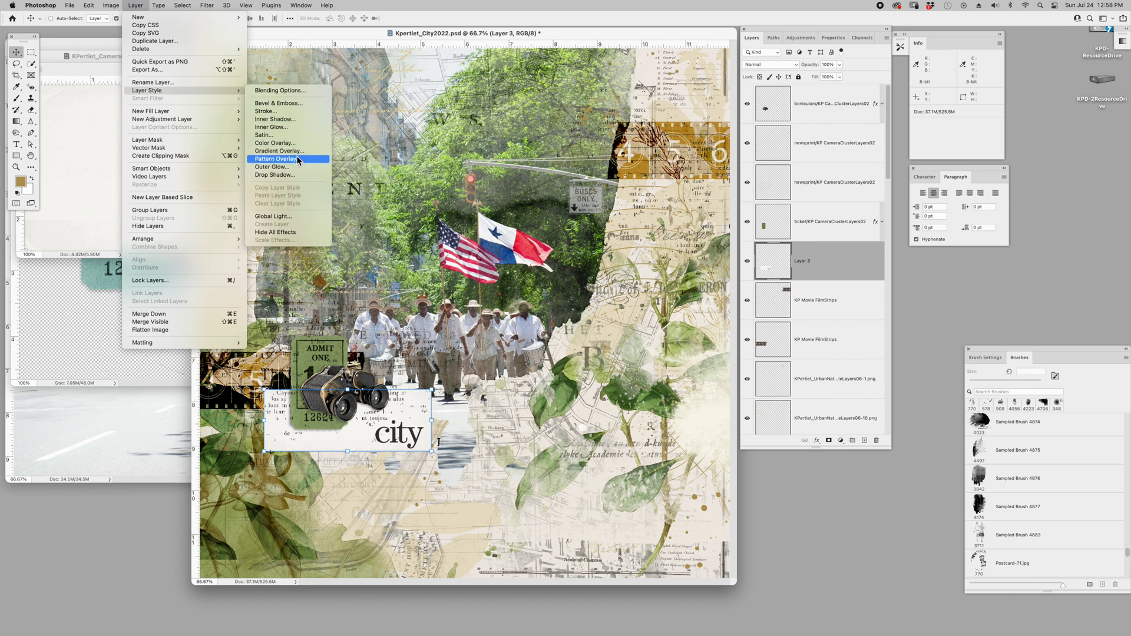
click(297, 175)
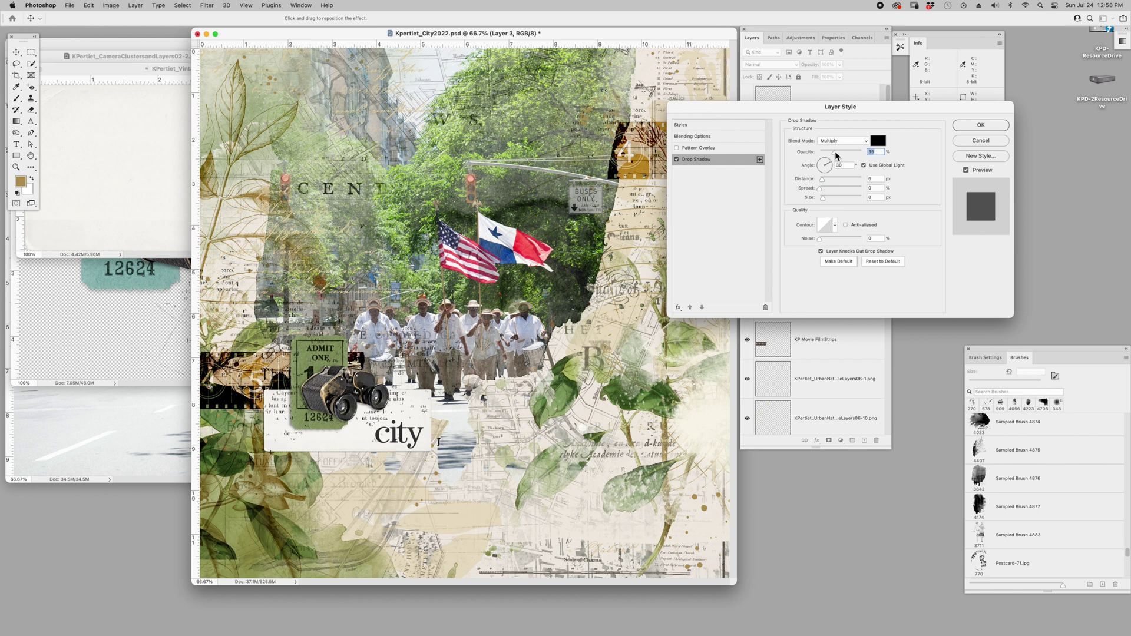
click(825, 198)
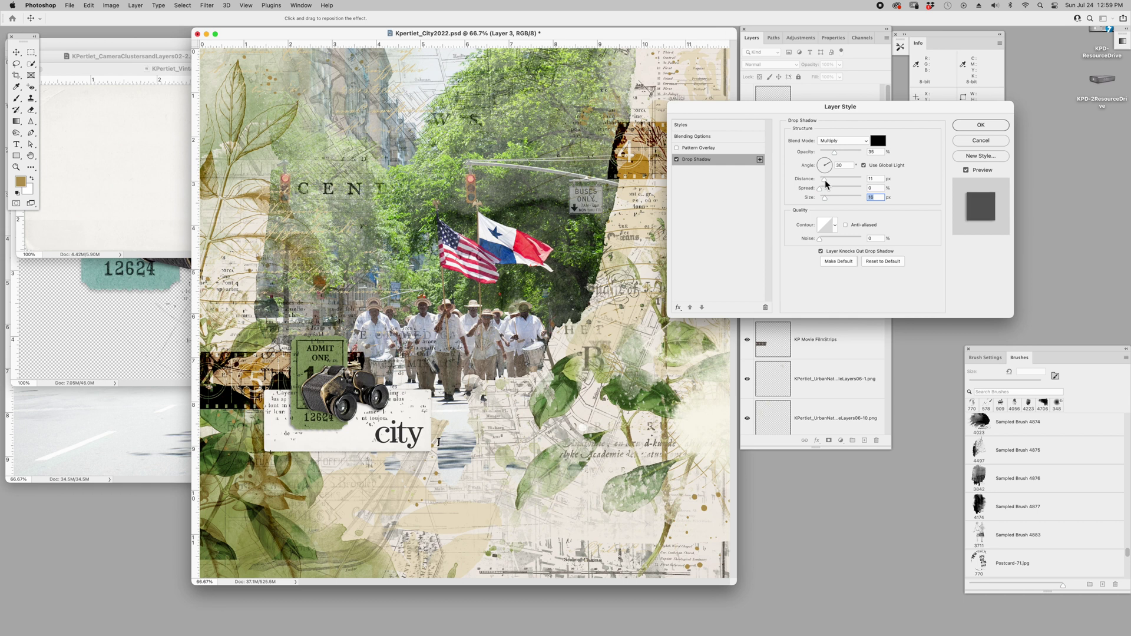
click(825, 180)
click(989, 130)
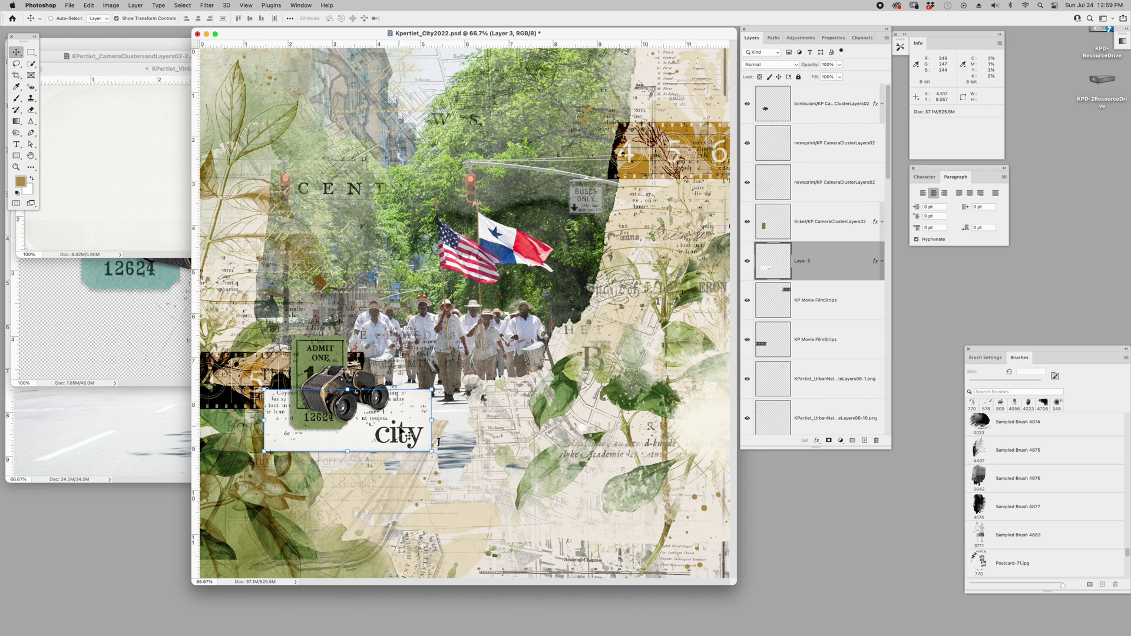
drag(403, 430, 373, 434)
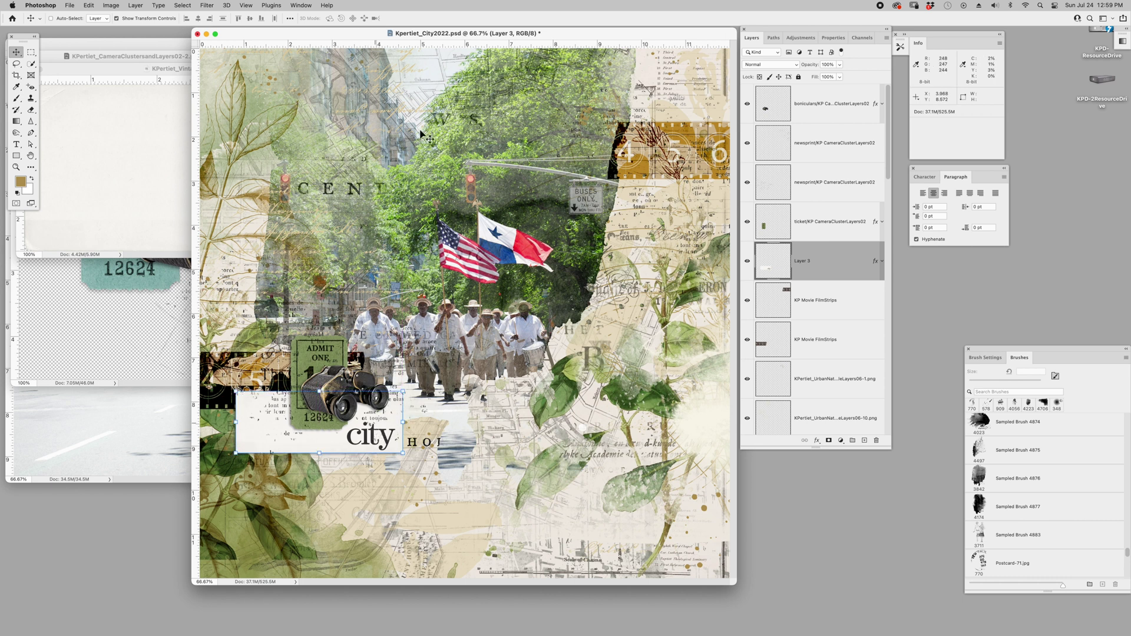
- Copy the white splatters layer into the page around the ticket cluster and refill its colour
click(118, 72)
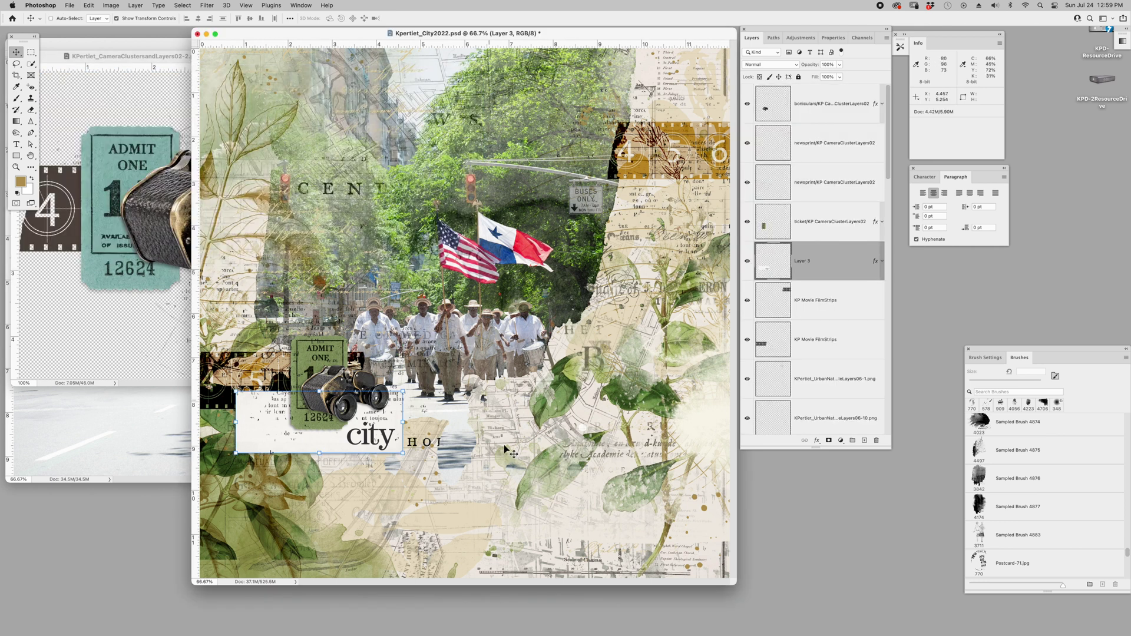
key(ctrl+Tab)
key(ctrl+Tab)
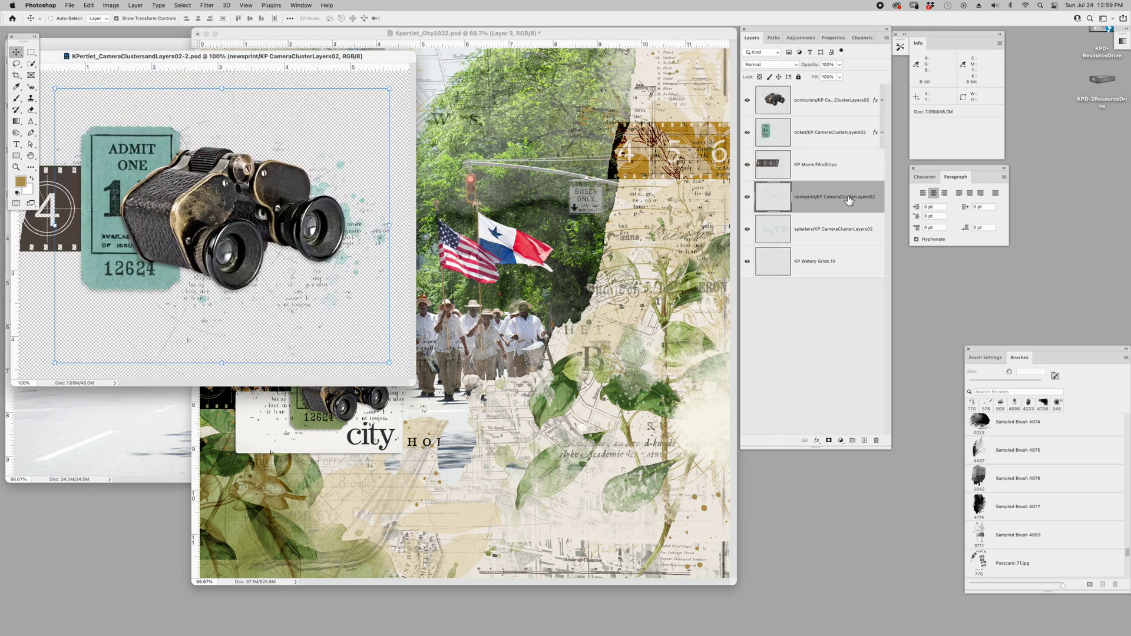
drag(839, 247, 430, 485)
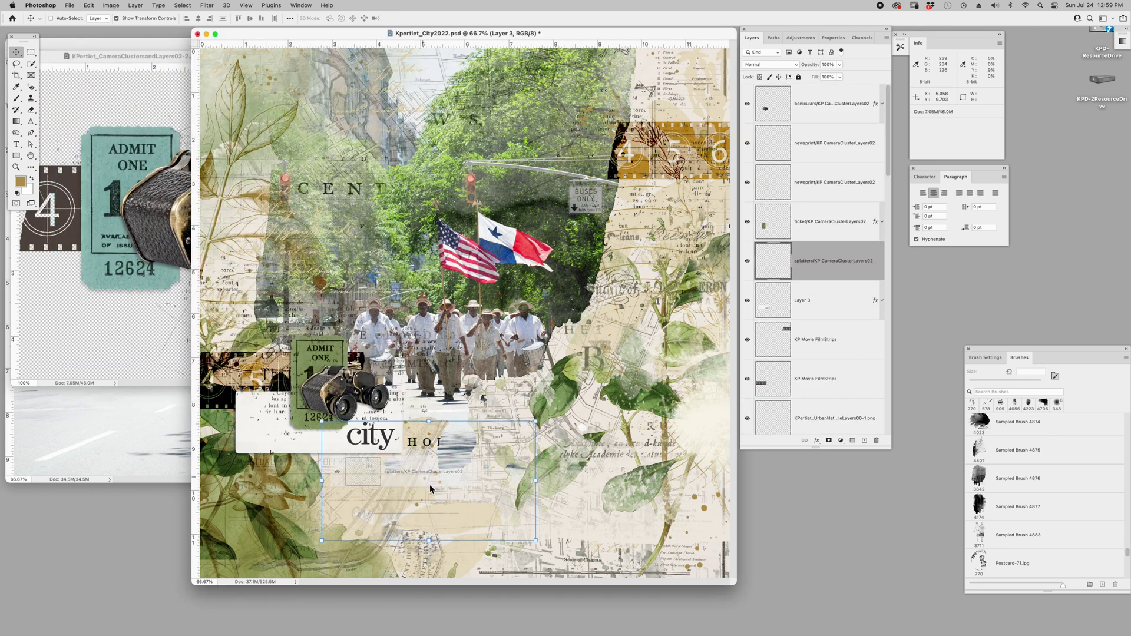
drag(332, 406, 364, 416)
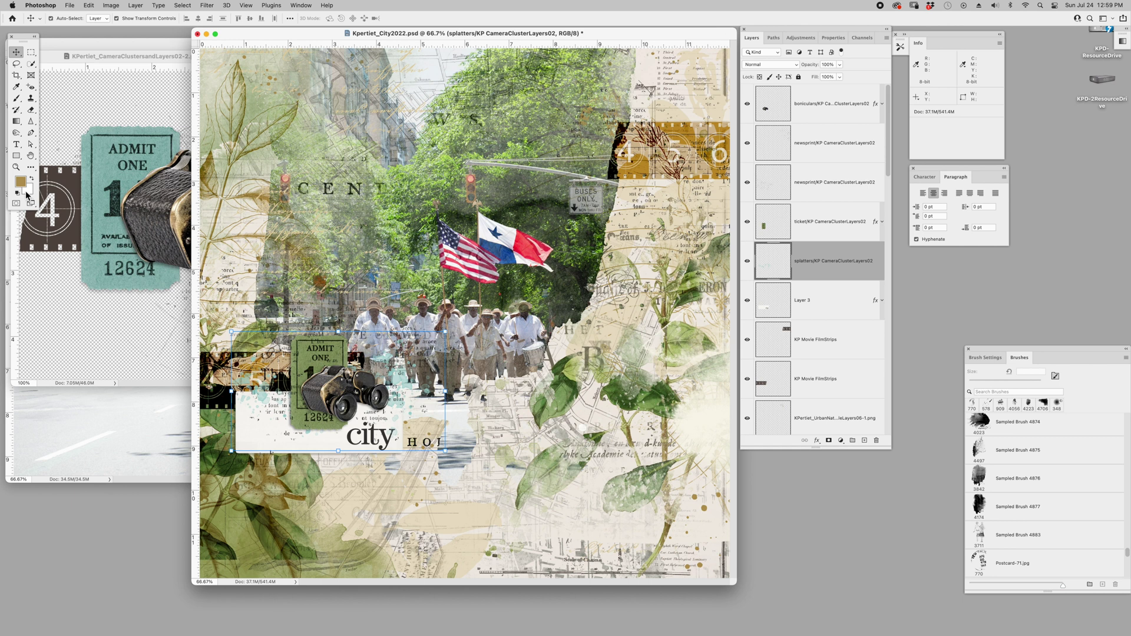
key(shift+alt+BackSpace)
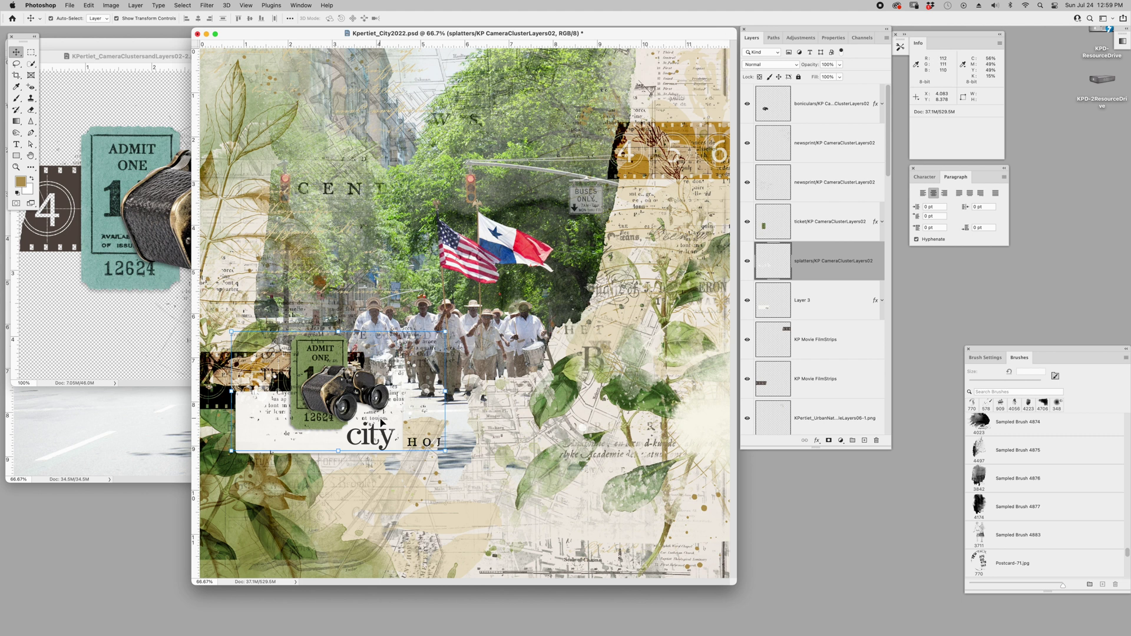
- Duplicate the splatters to the upper right and enlarge the copy
drag(355, 432, 709, 206)
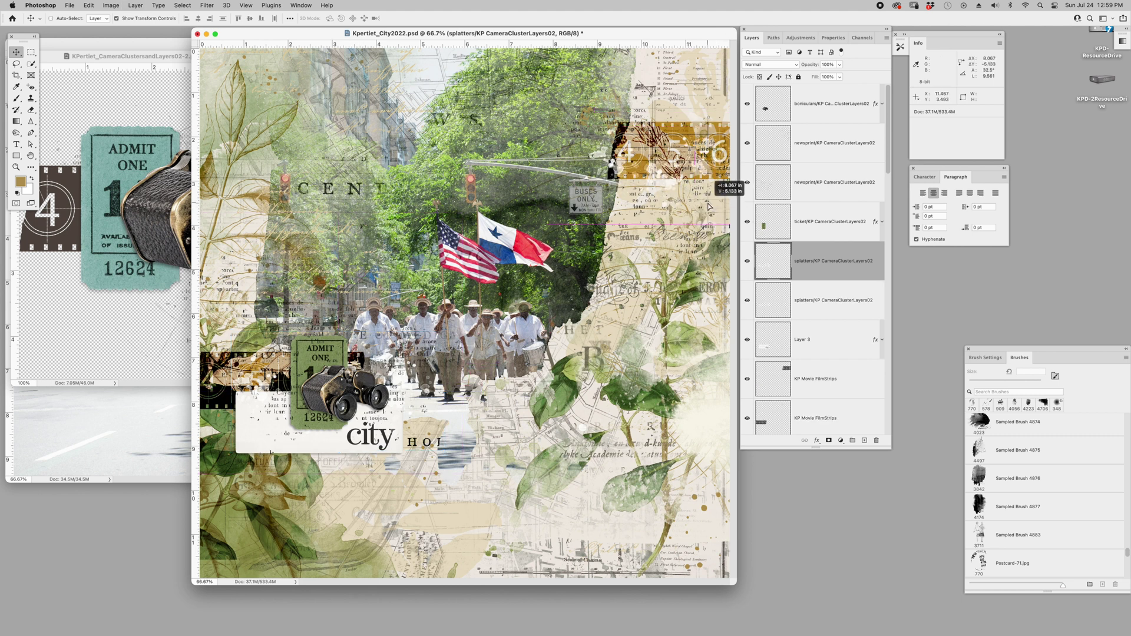
key(ctrl+t)
drag(687, 122, 701, 73)
drag(630, 198, 665, 217)
key(Return)
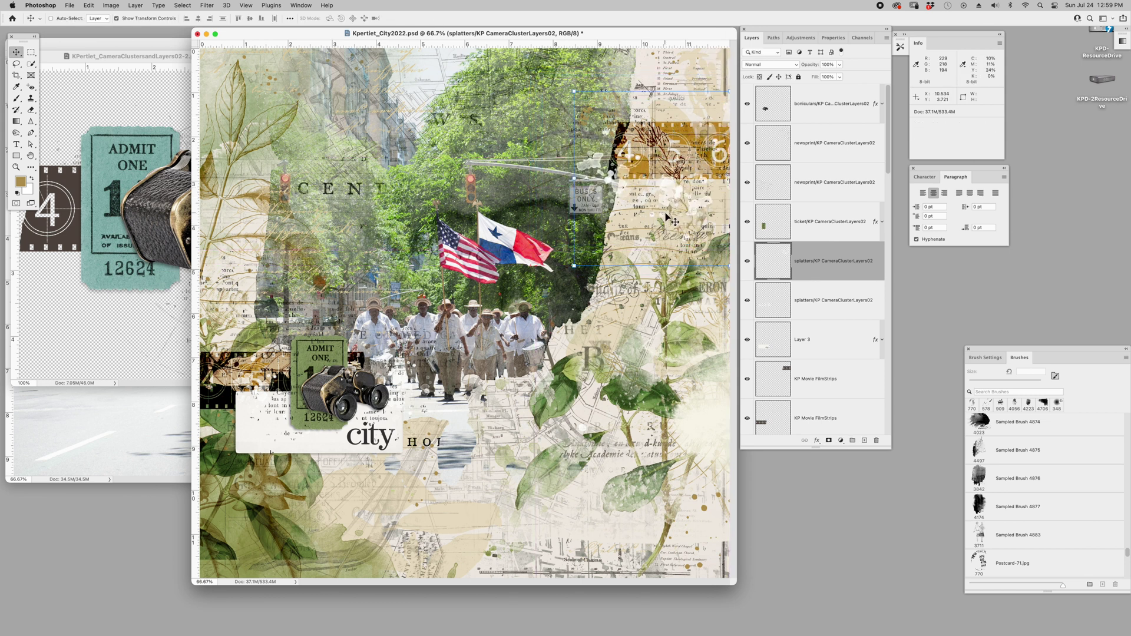
- Add another splatters copy rotated about 126 degrees over the flags and marchers
key(super+j)
drag(670, 105, 438, 219)
drag(505, 200, 331, 460)
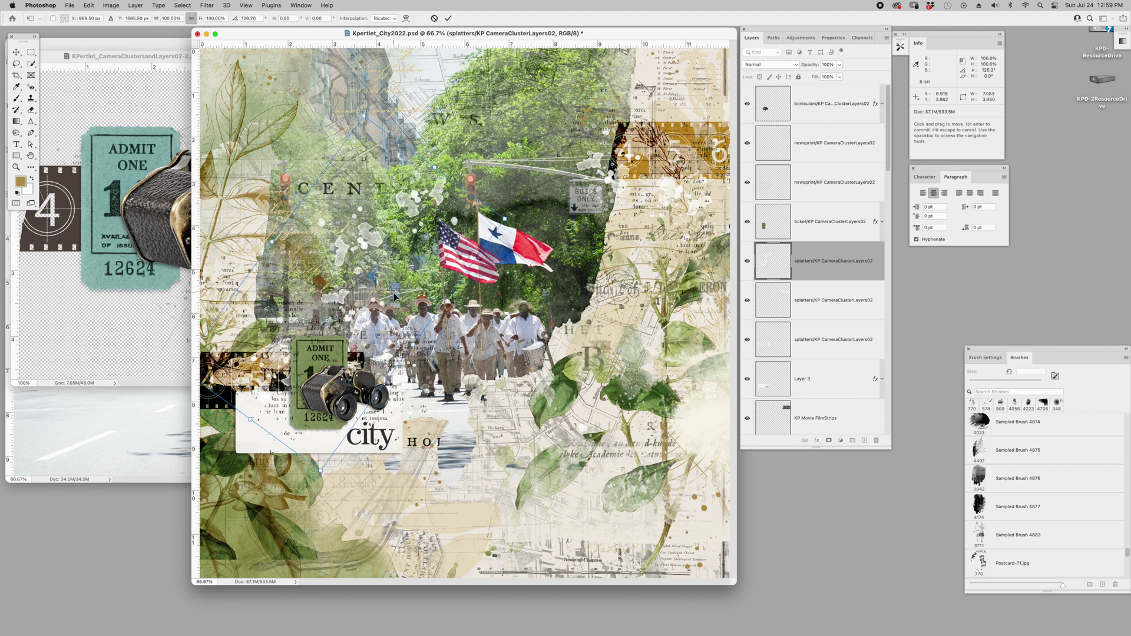
drag(390, 282, 262, 327)
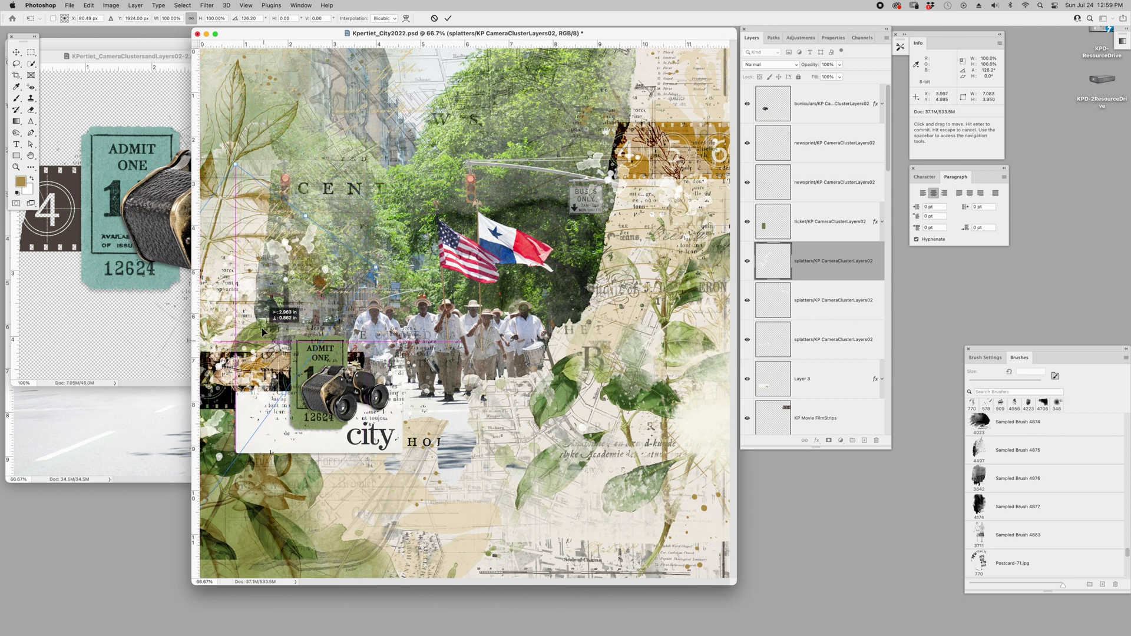
key(Return)
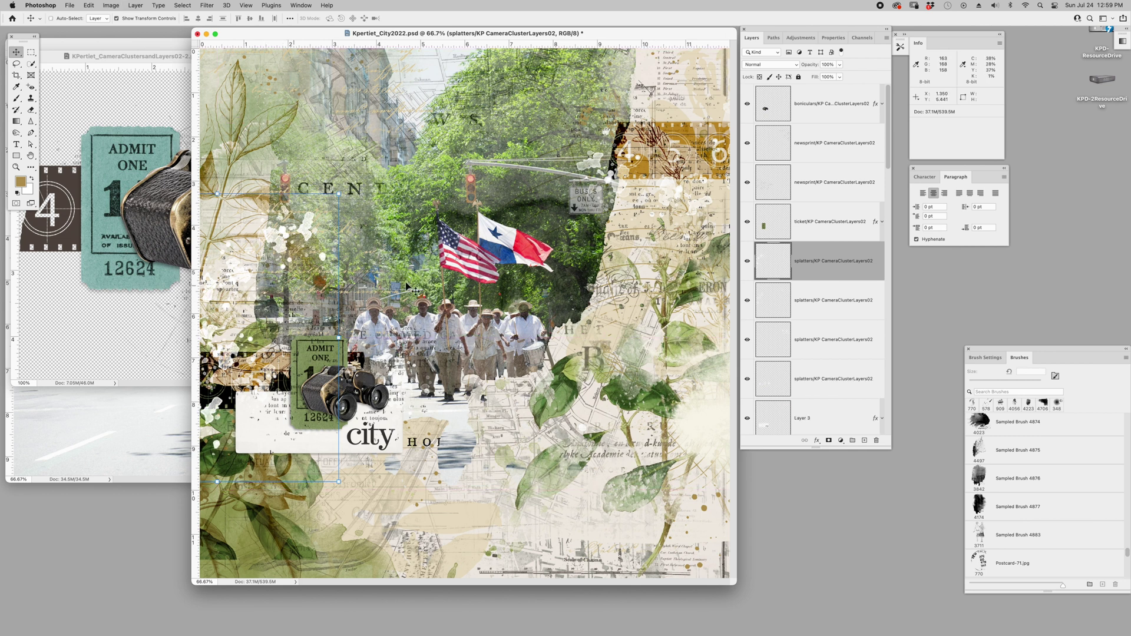
drag(597, 335, 599, 304)
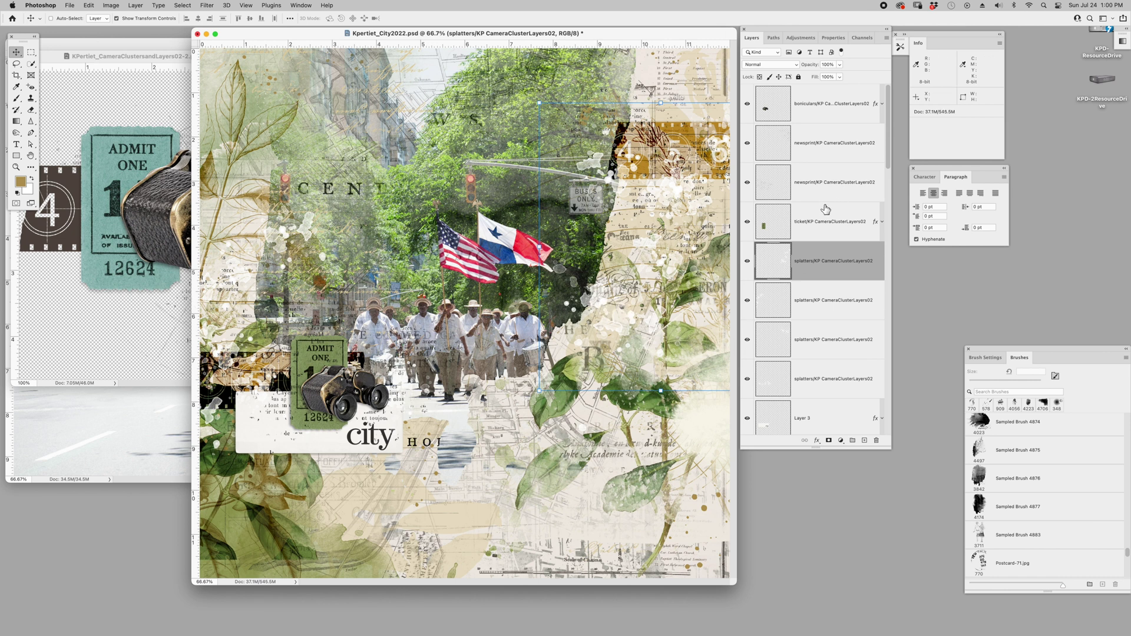
click(803, 419)
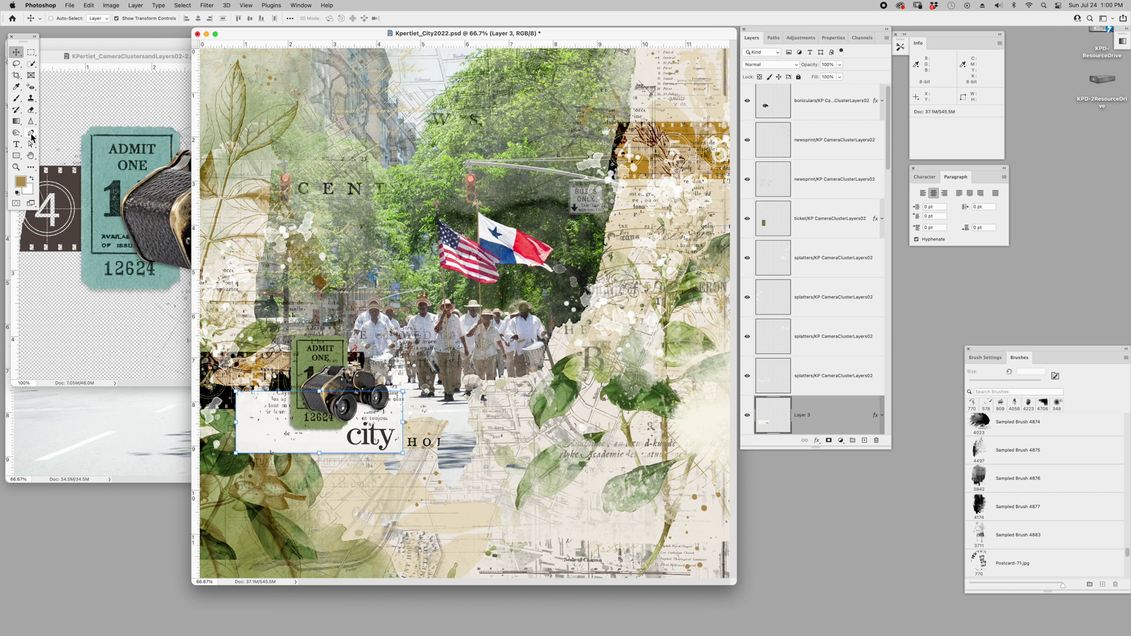
click(17, 145)
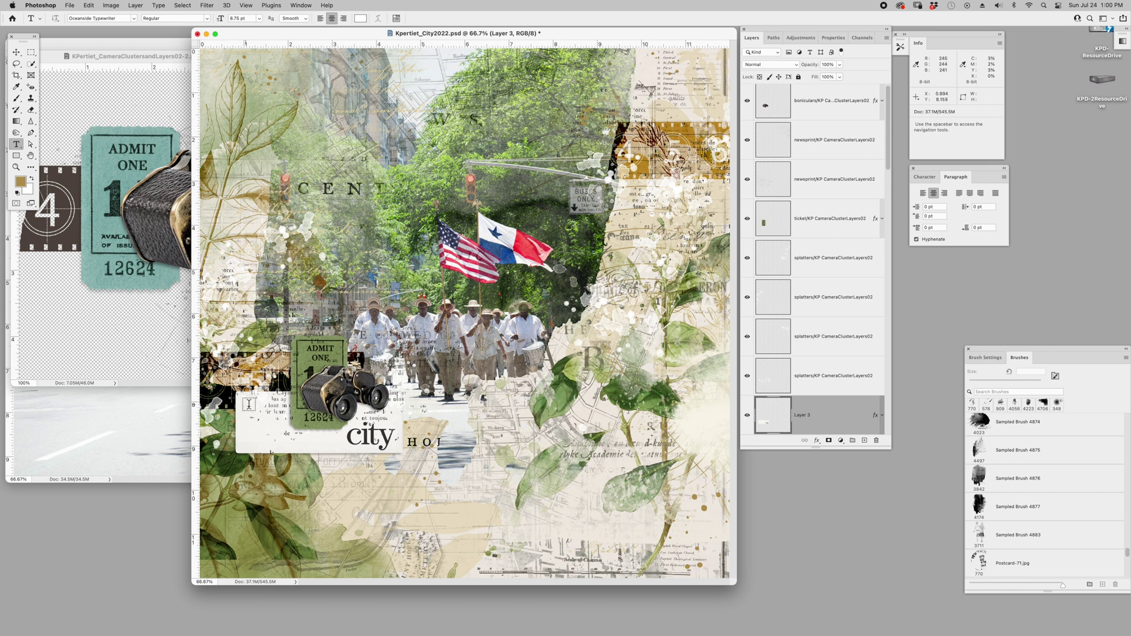
drag(242, 405, 346, 450)
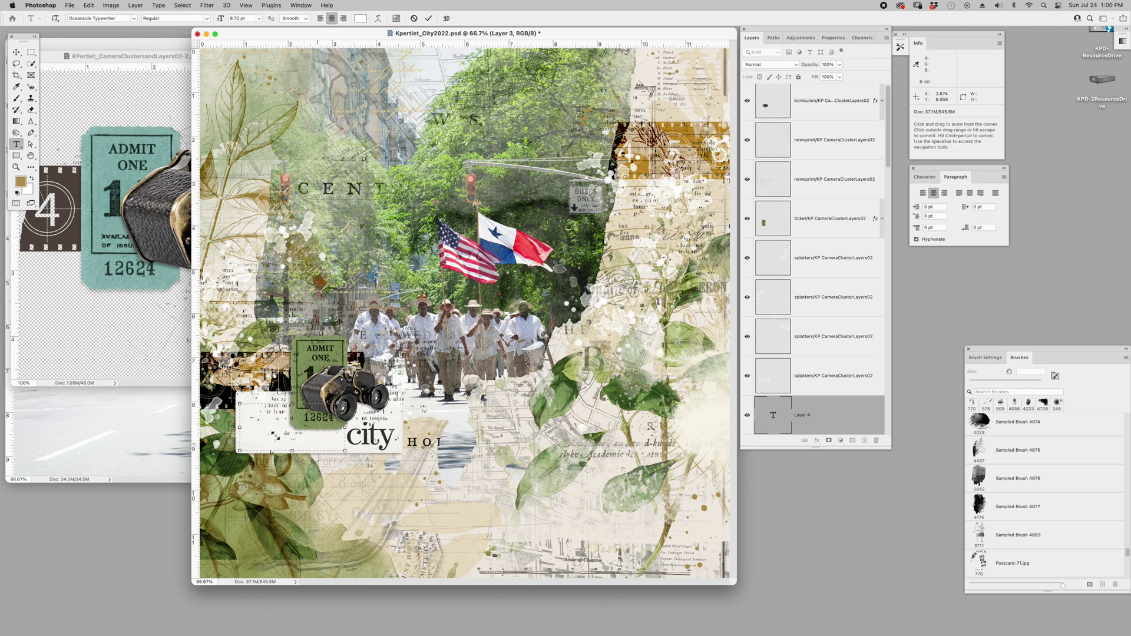
key(super+shift+l)
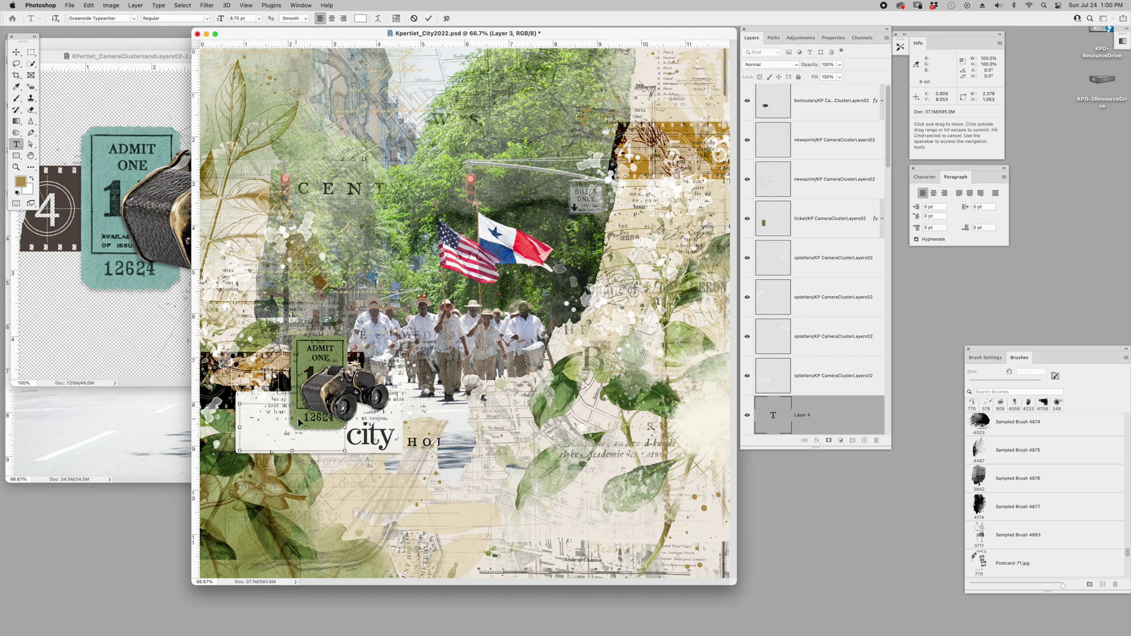
click(361, 20)
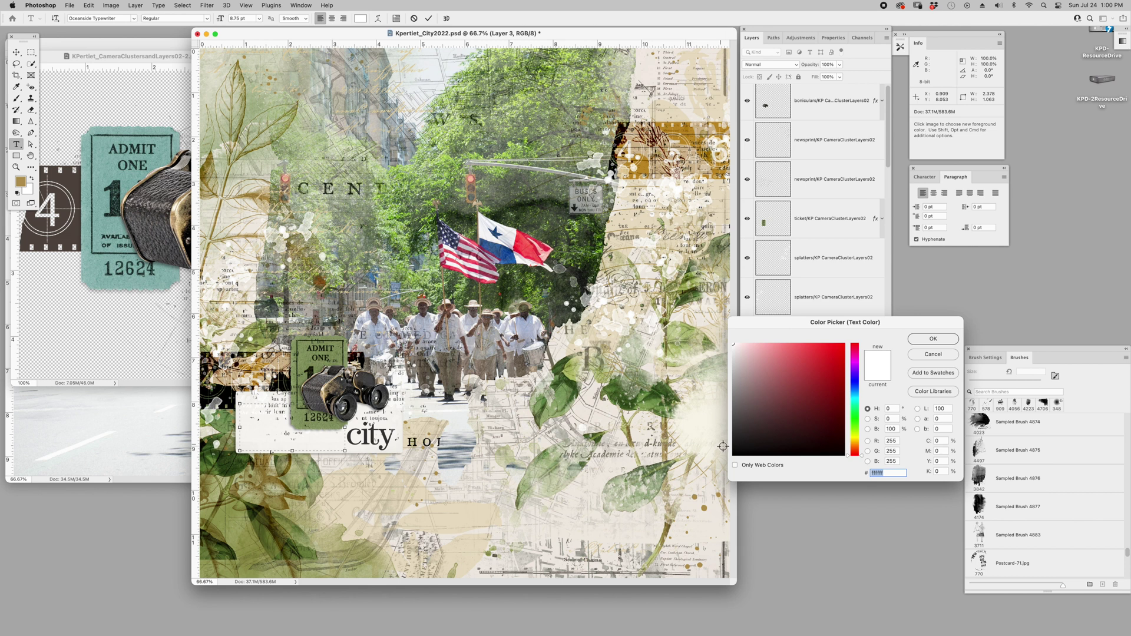
click(737, 426)
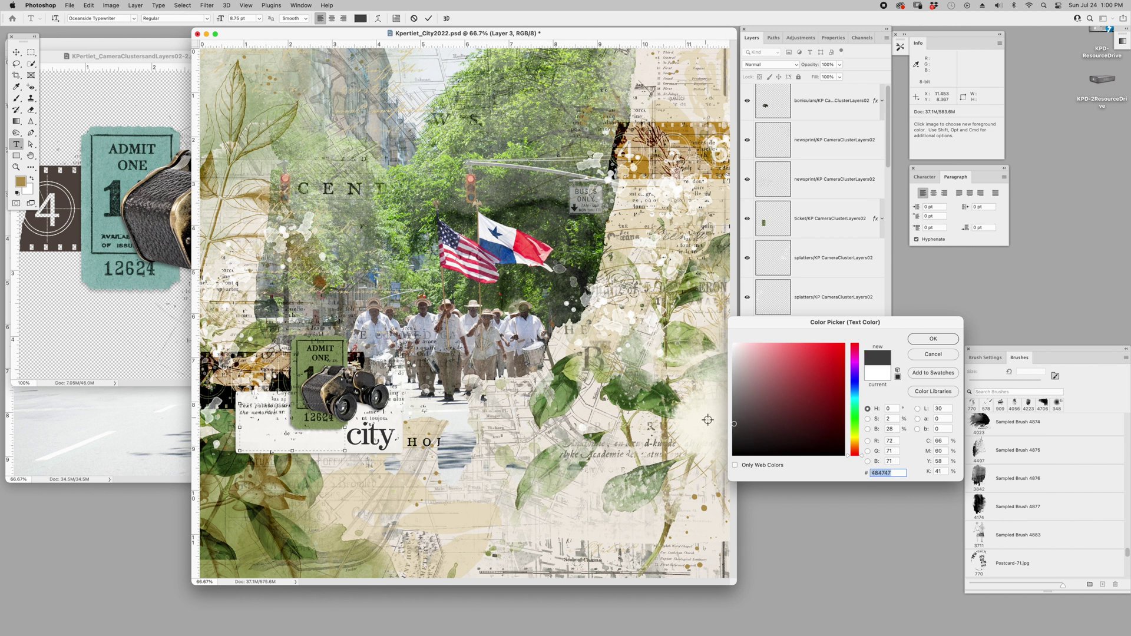
key(Return)
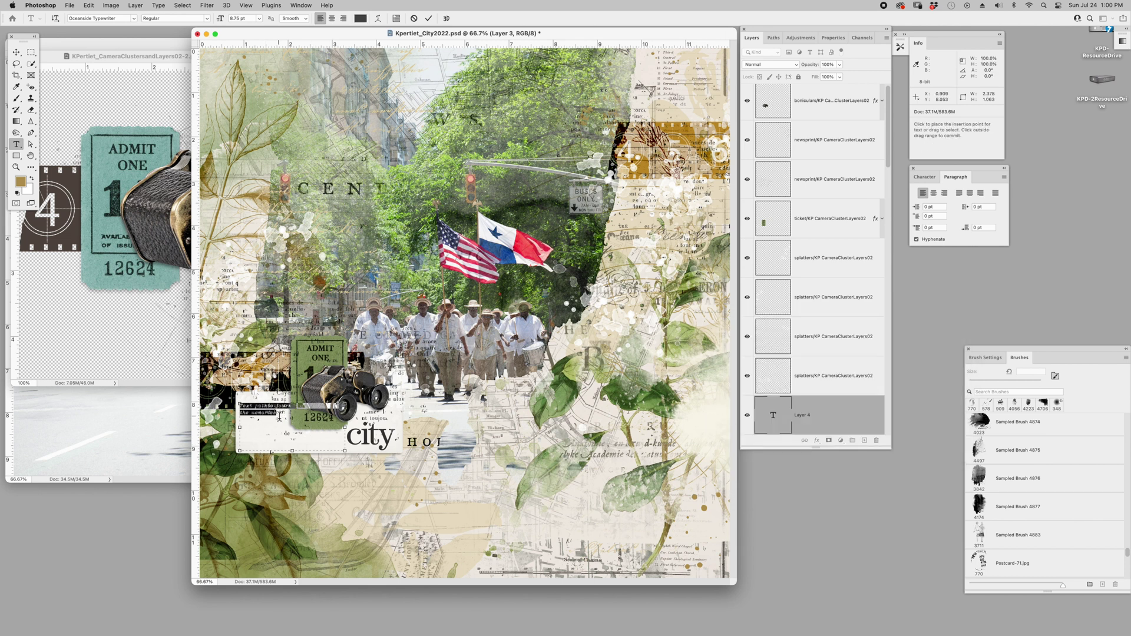
click(281, 417)
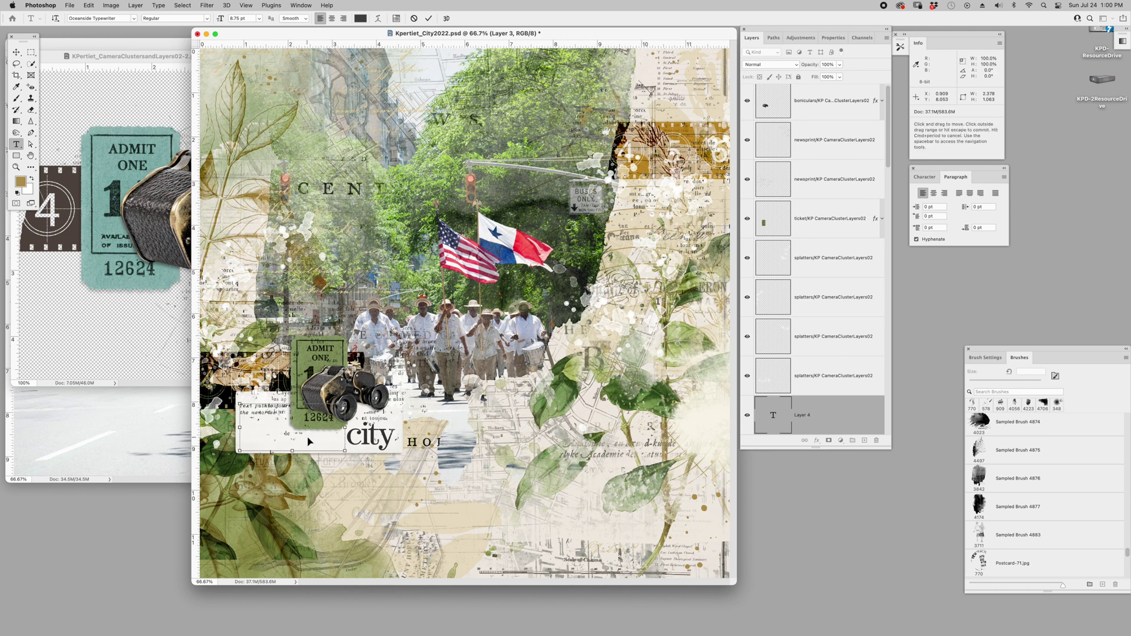
text(Text pathto journal the story of the memories Text pathto journal the story of the memories Text pathto journal the story of the memories Text pathto journal the story of the memories)
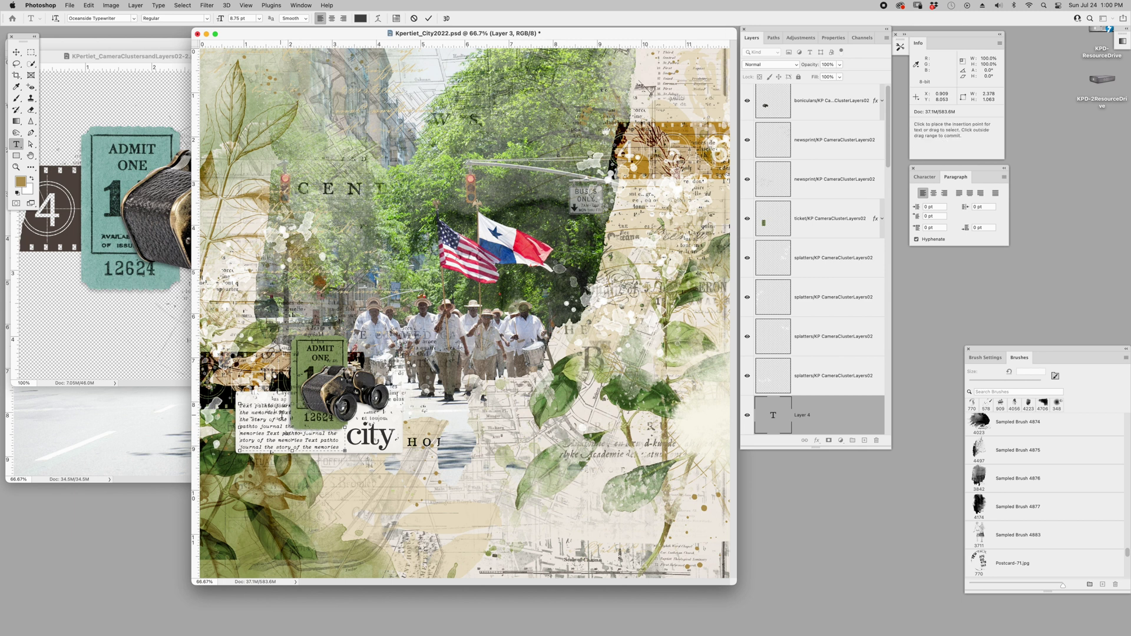
key(super+a)
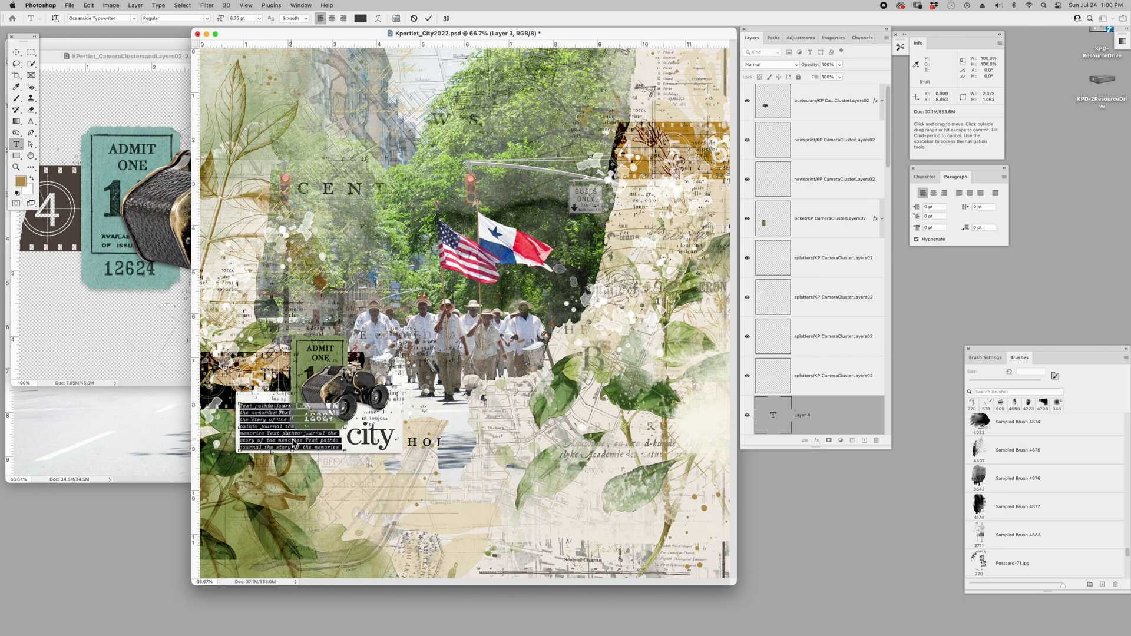
key(super+Return)
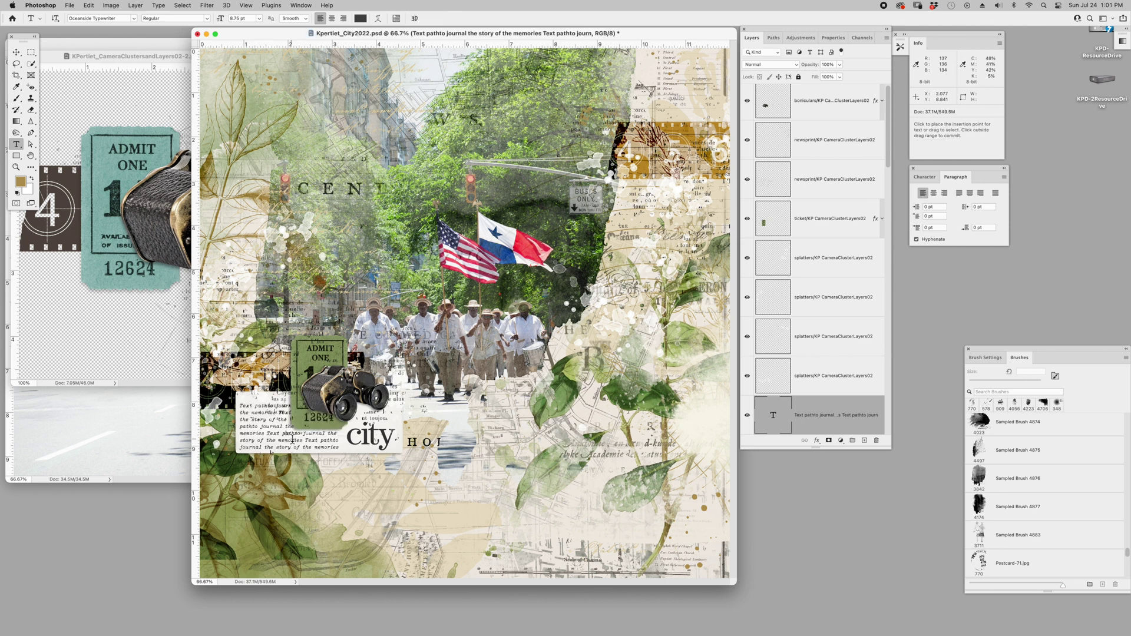
key(BackSpace)
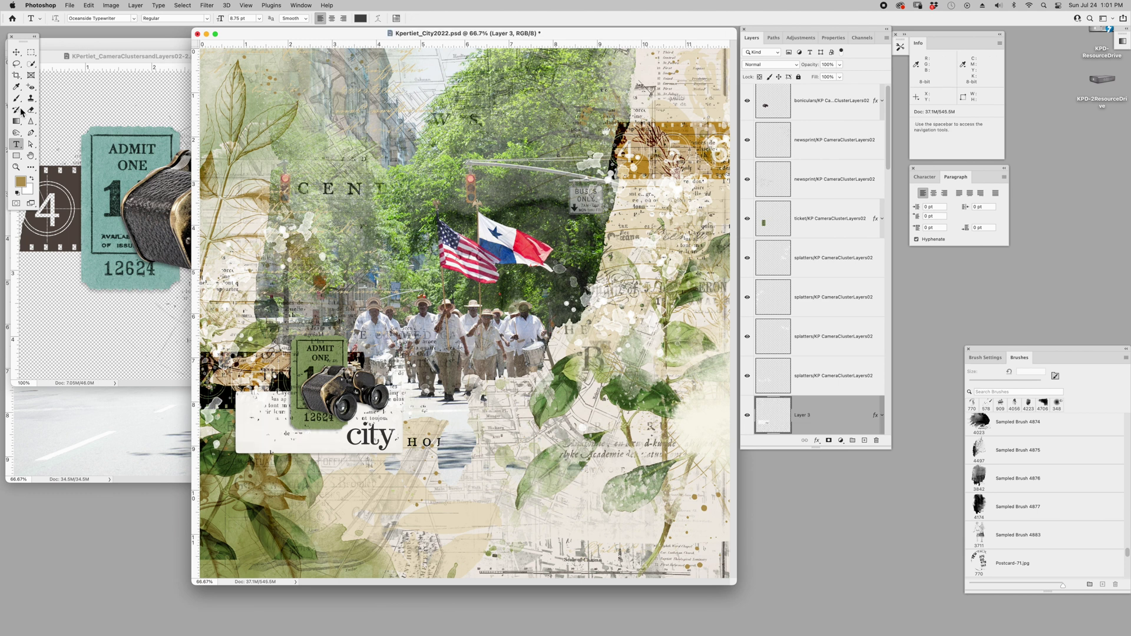
- Draw a closed stepped path with the Pen tool left of and below the ticket
click(31, 133)
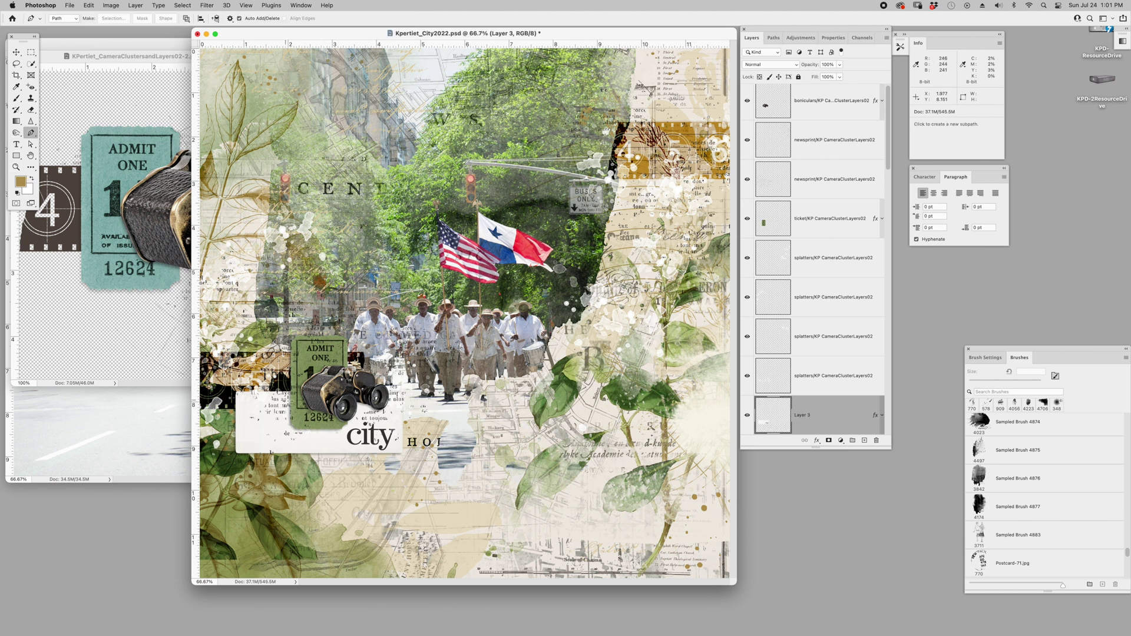
click(346, 452)
shift+click(345, 429)
shift+click(288, 431)
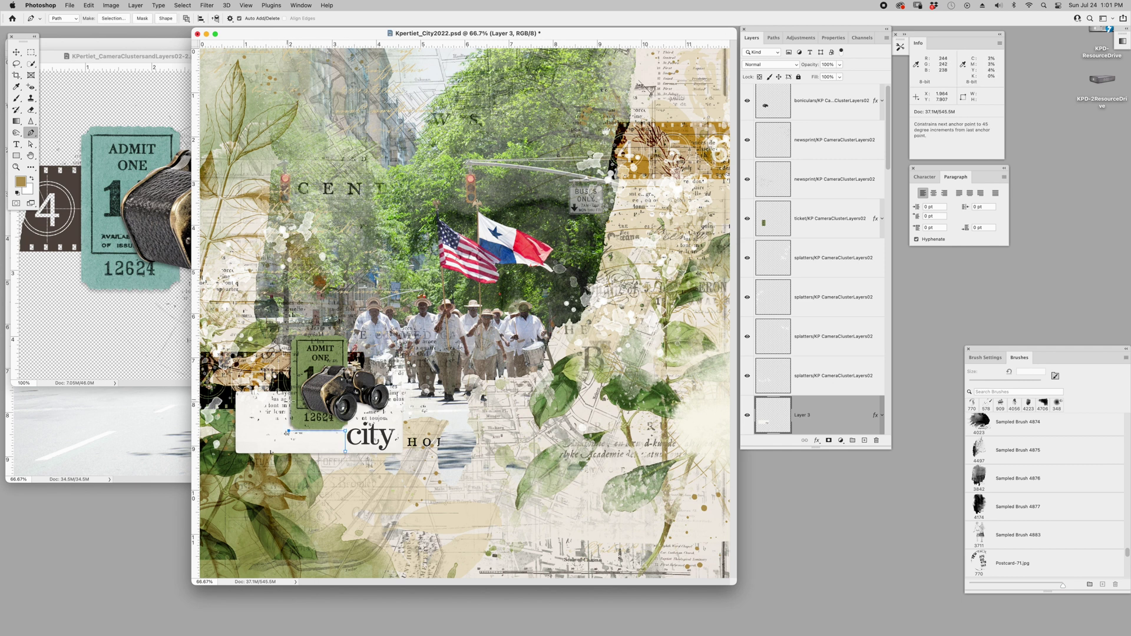
shift+click(288, 399)
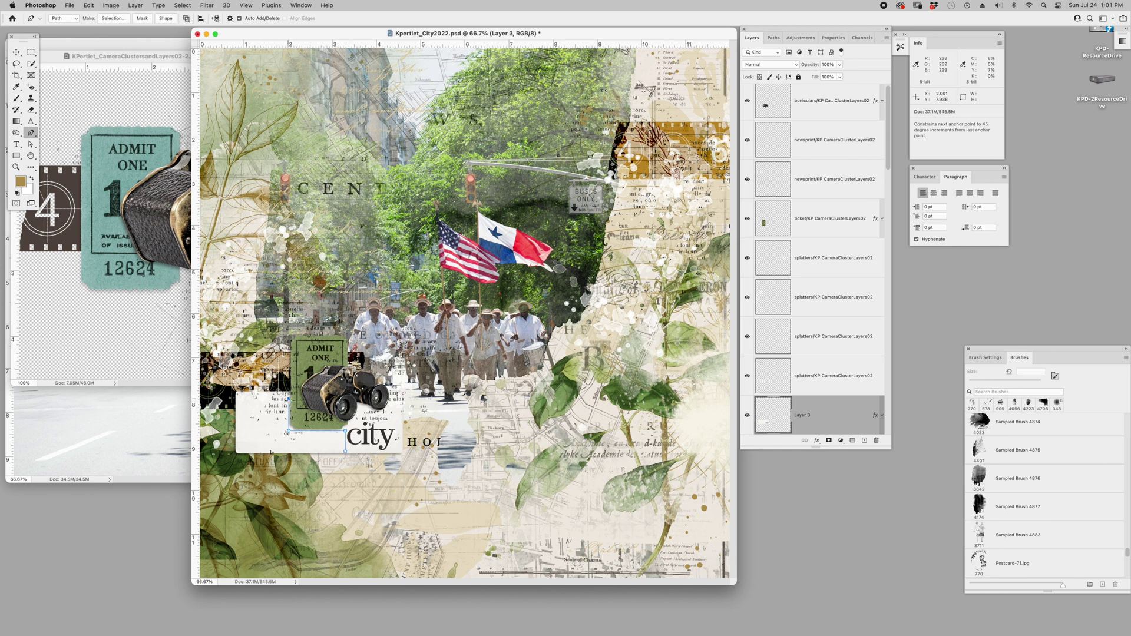
shift+click(237, 399)
shift+click(239, 451)
click(346, 452)
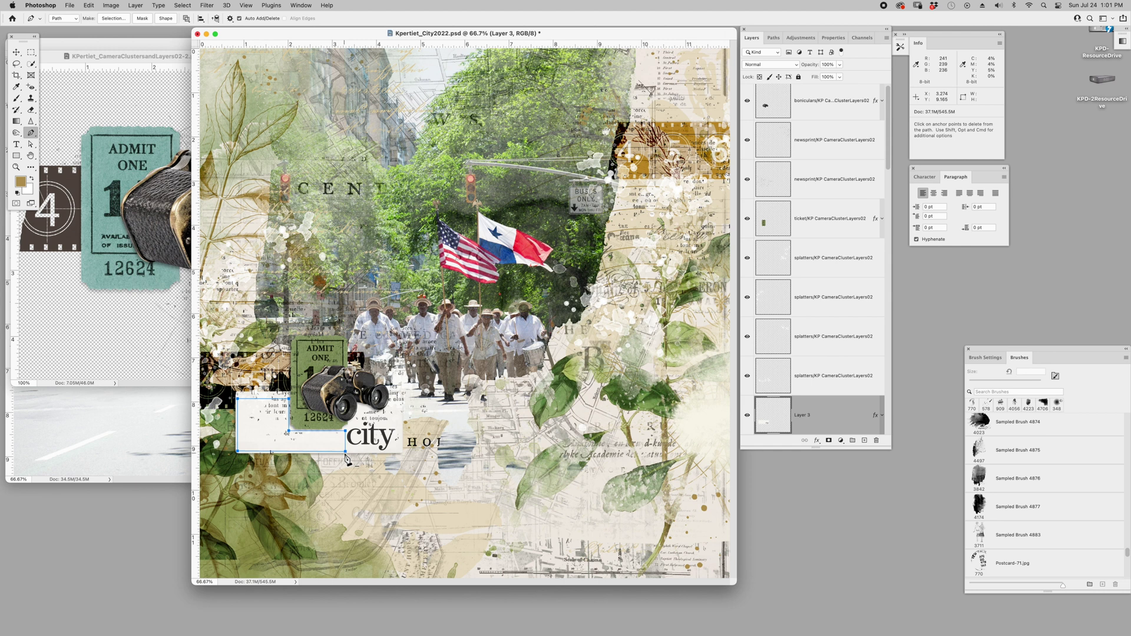
- Paste the journaling text 'Text pathto journal the story of the memories' inside the path
click(16, 144)
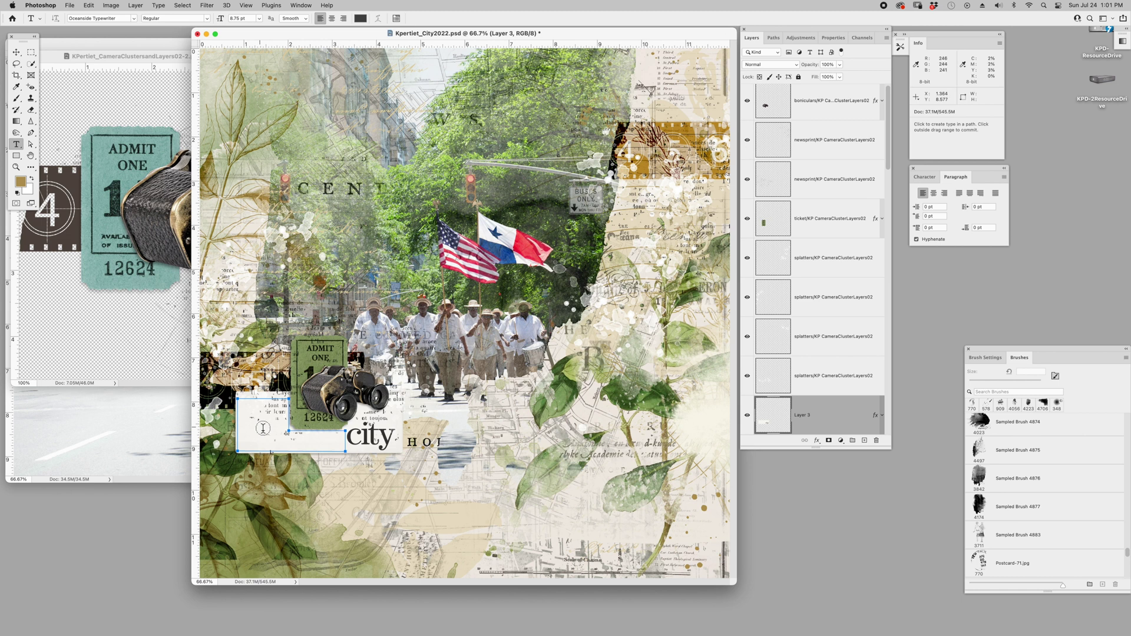
click(263, 429)
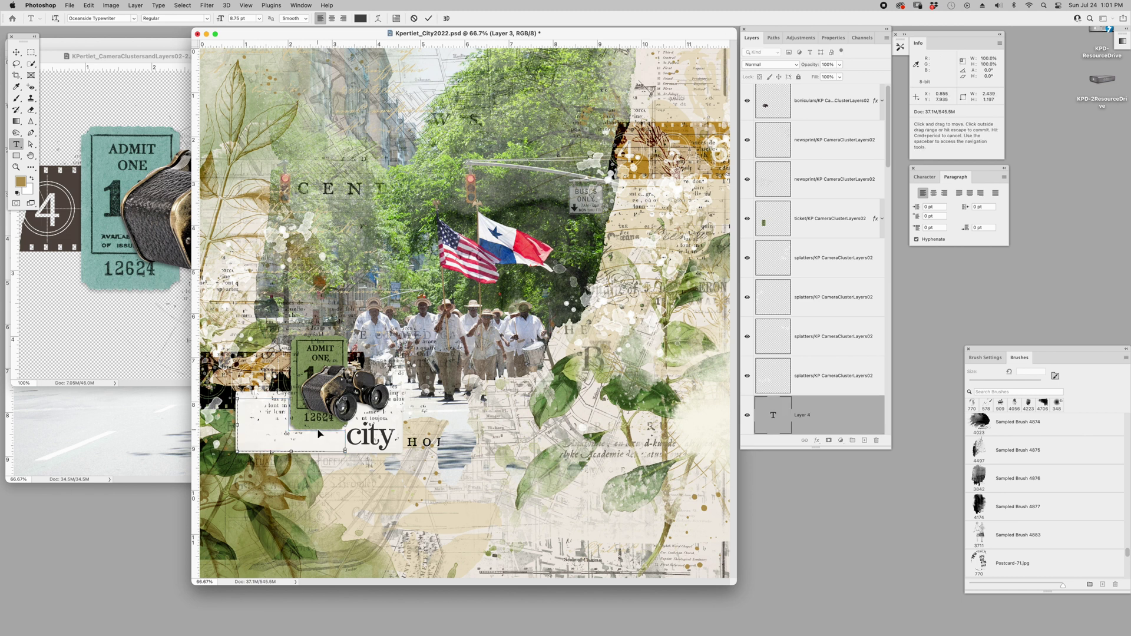
key(super+v)
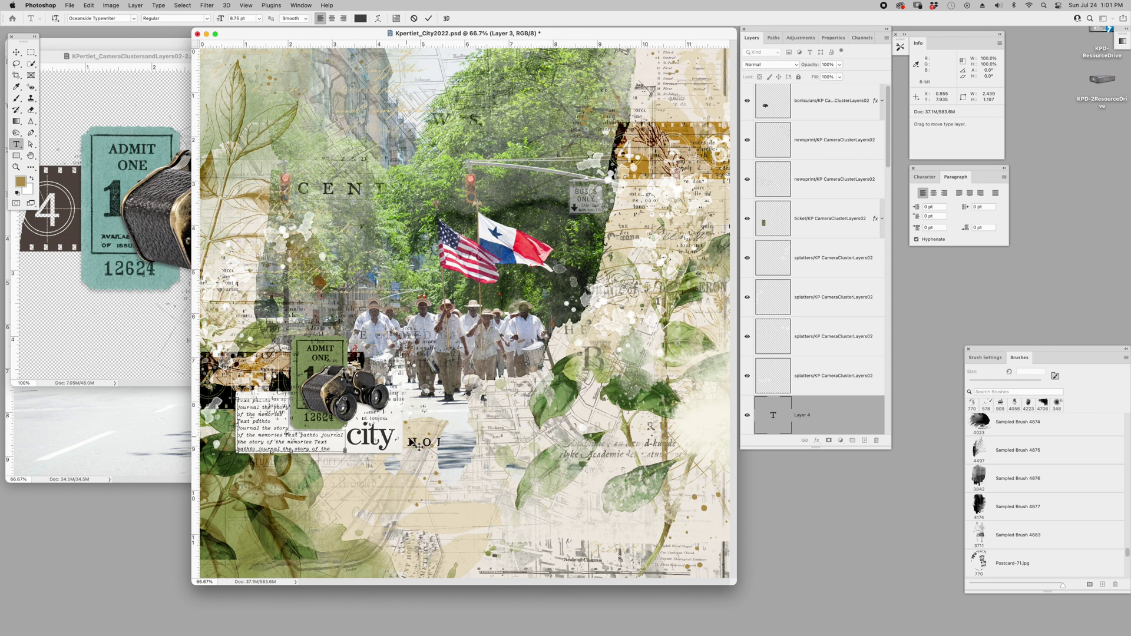
click(16, 52)
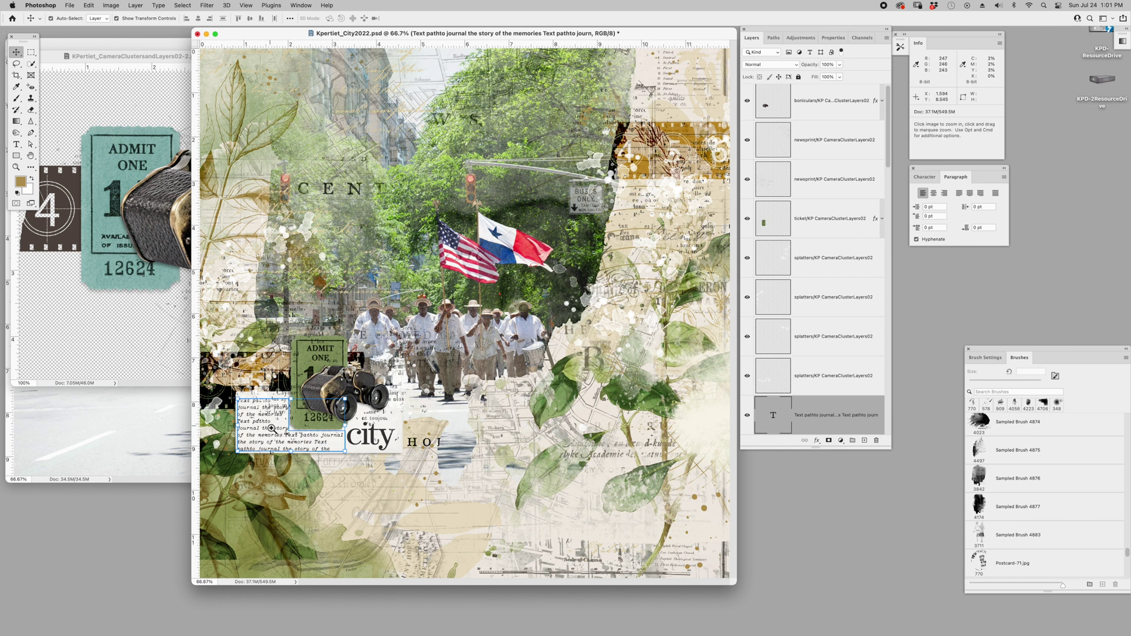
drag(271, 429, 310, 424)
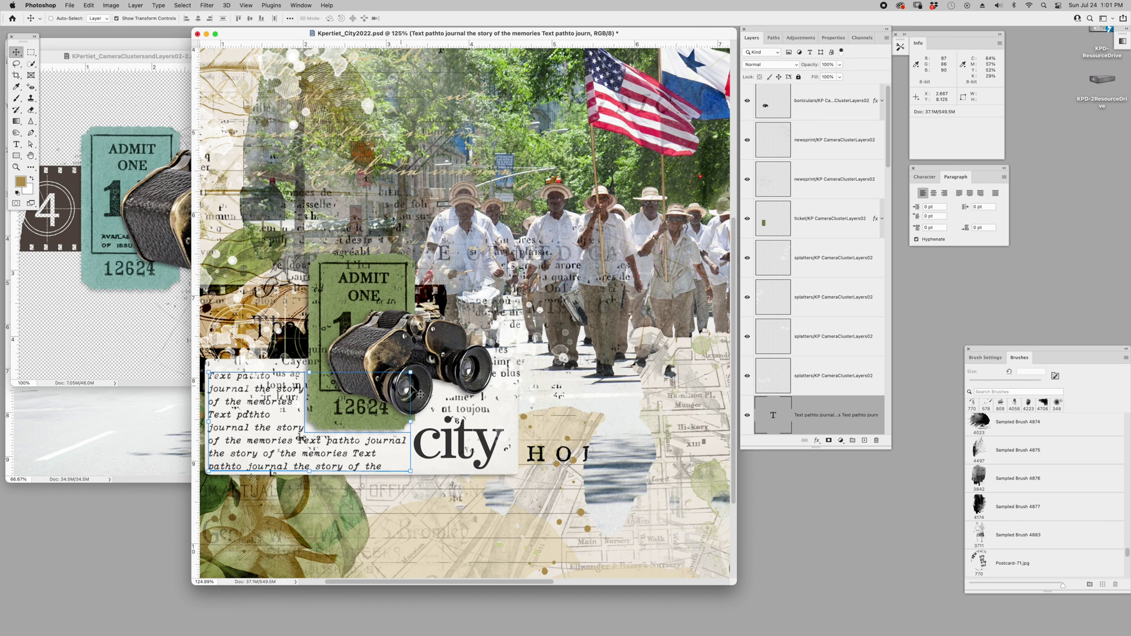
- Lower the second newsprint layer's opacity to 40%
click(831, 180)
click(840, 65)
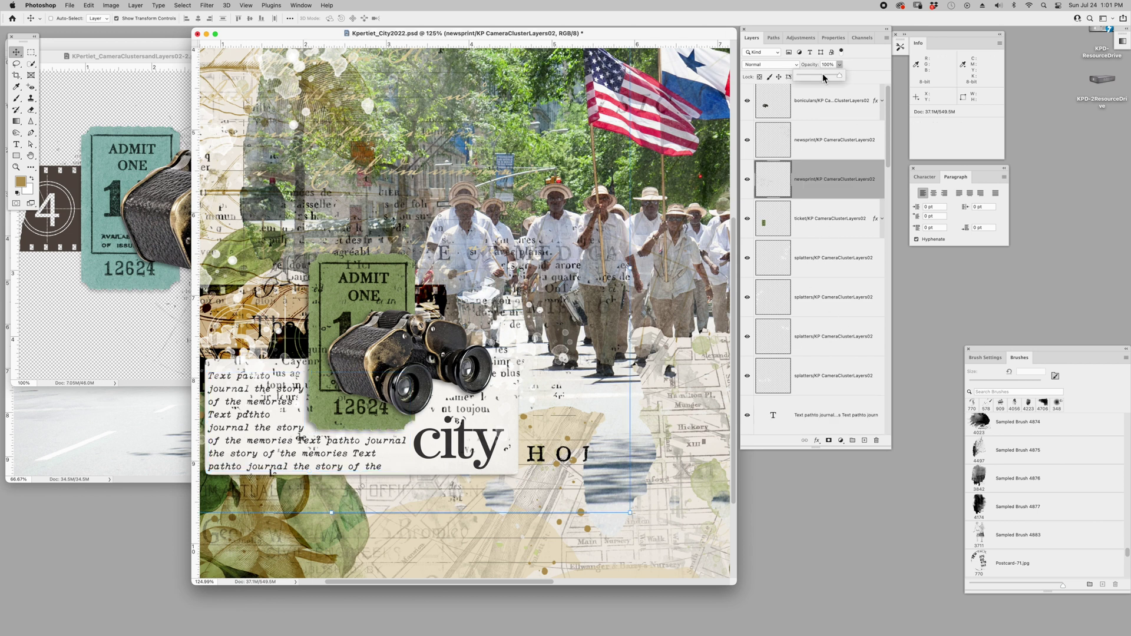
drag(826, 79, 816, 81)
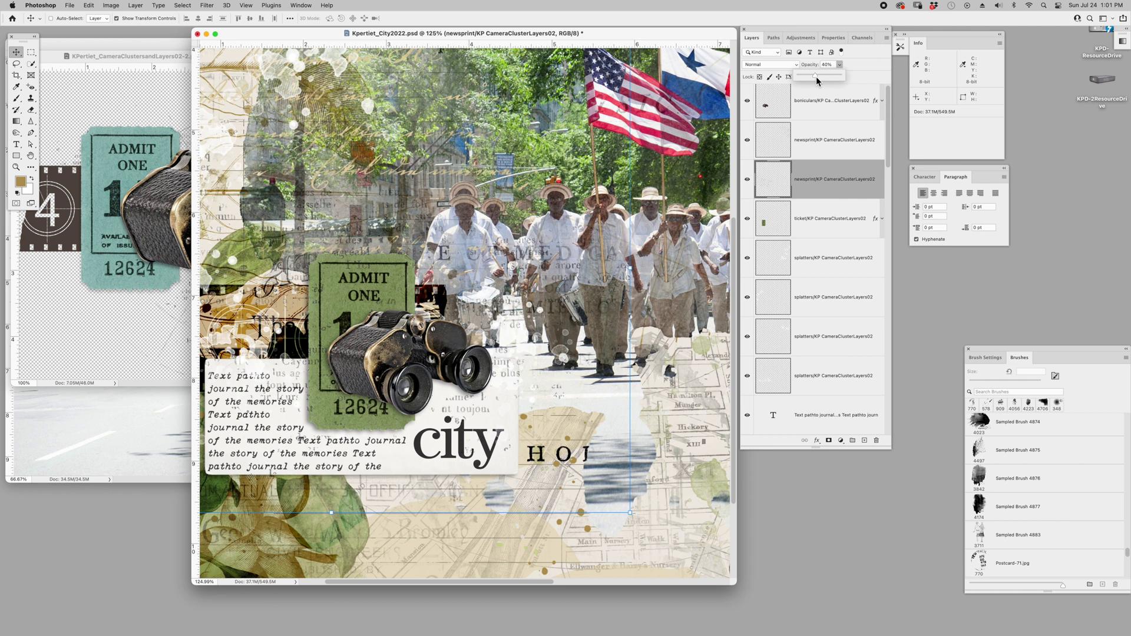
scroll(485, 301, down, 5)
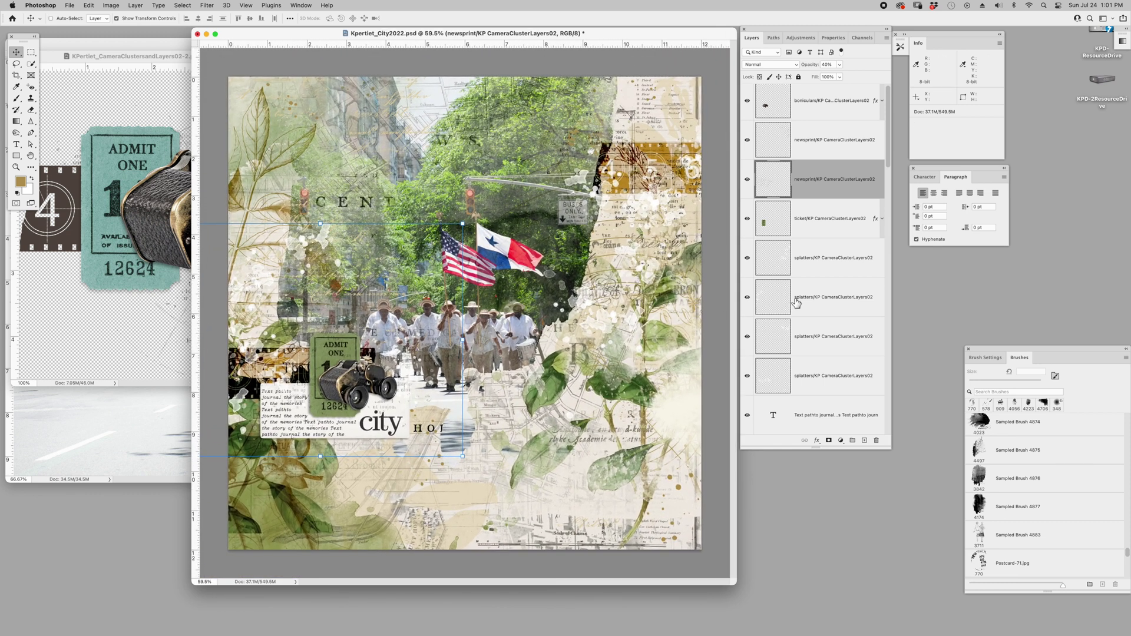
scroll(845, 318, down, 10)
scroll(851, 418, down, 10)
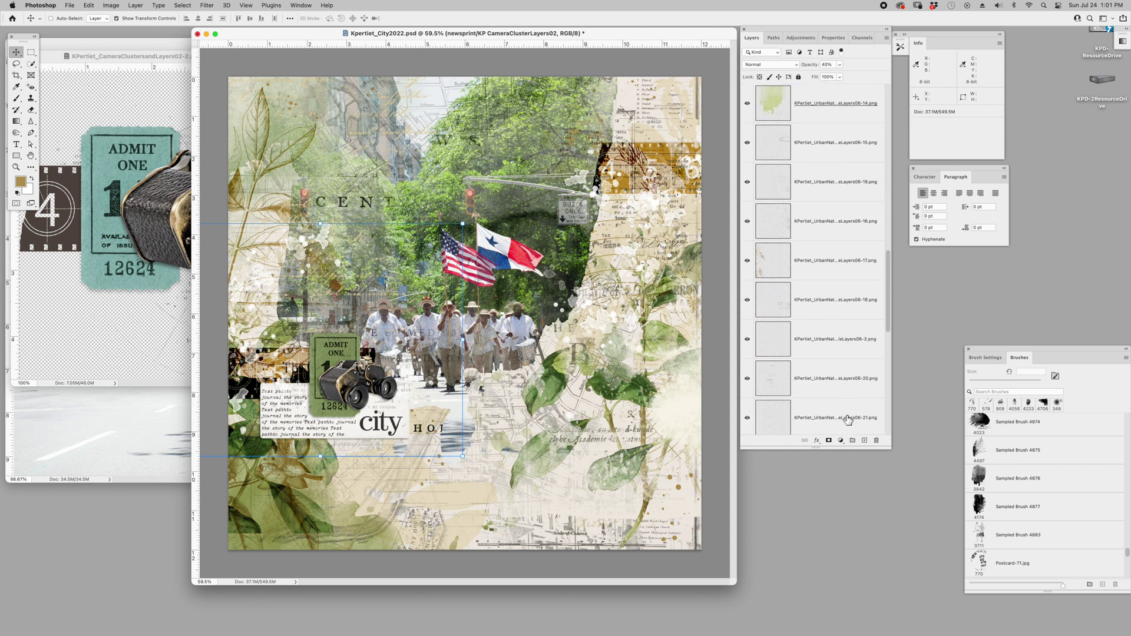
click(846, 419)
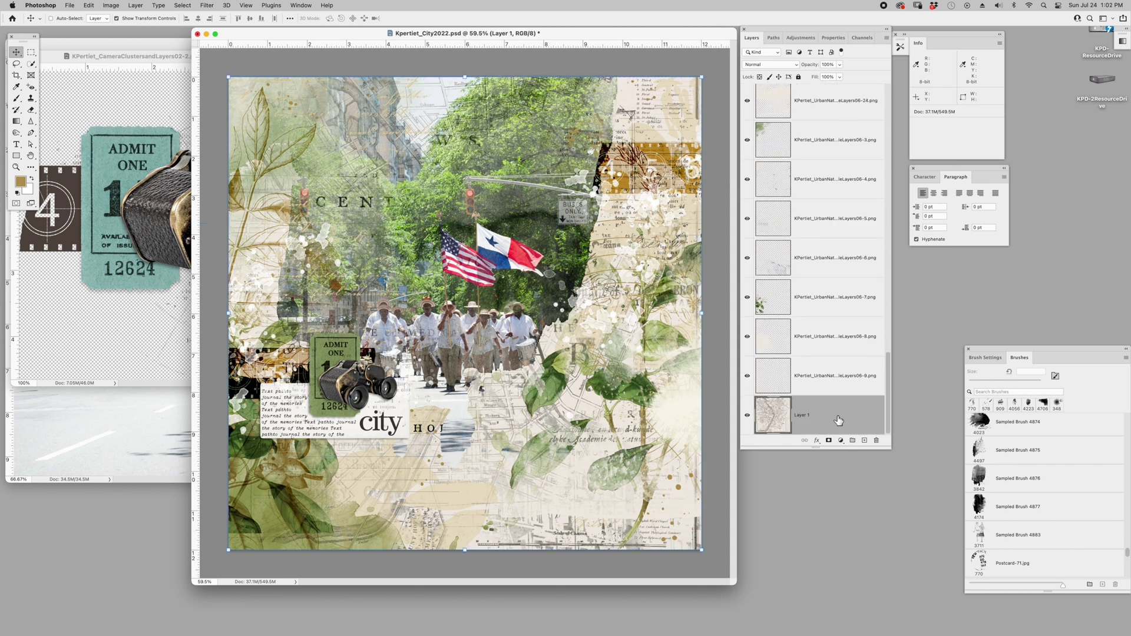